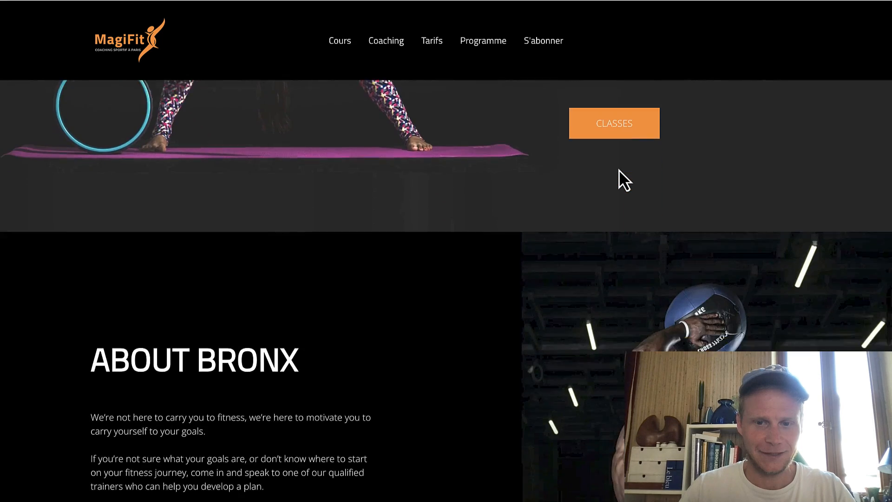
{"action": "scroll", "coordinate": [618, 169], "scroll_direction": "down", "scroll_amount": 4}
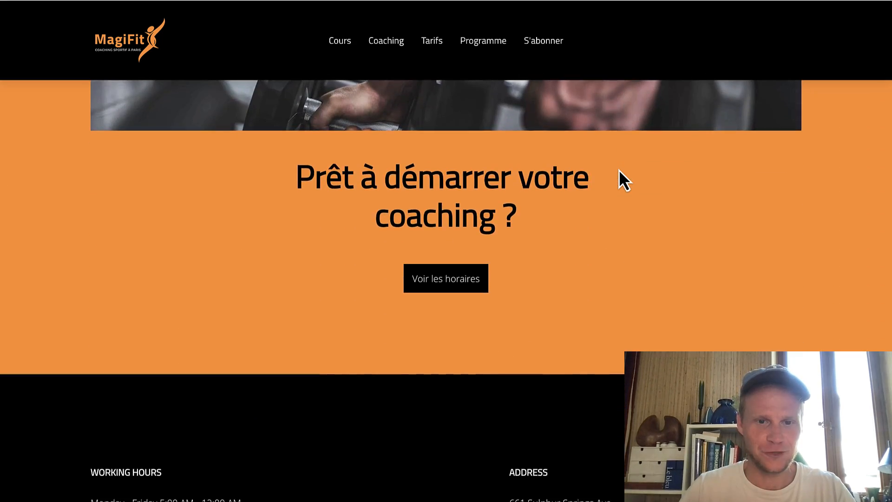
Scroll through the finished MagiFit site, then follow the Hostinger offer link in the YouTube description.
{"action": "scroll", "coordinate": [619, 169], "scroll_direction": "up", "scroll_amount": 20}
{"action": "scroll", "coordinate": [618, 169], "scroll_direction": "up", "scroll_amount": 3}
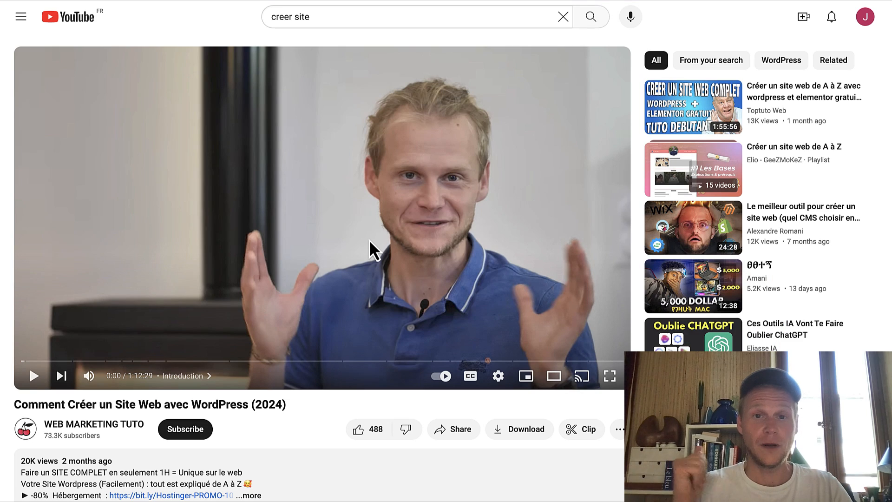
{"action": "scroll", "coordinate": [369, 241], "scroll_direction": "down", "scroll_amount": 2}
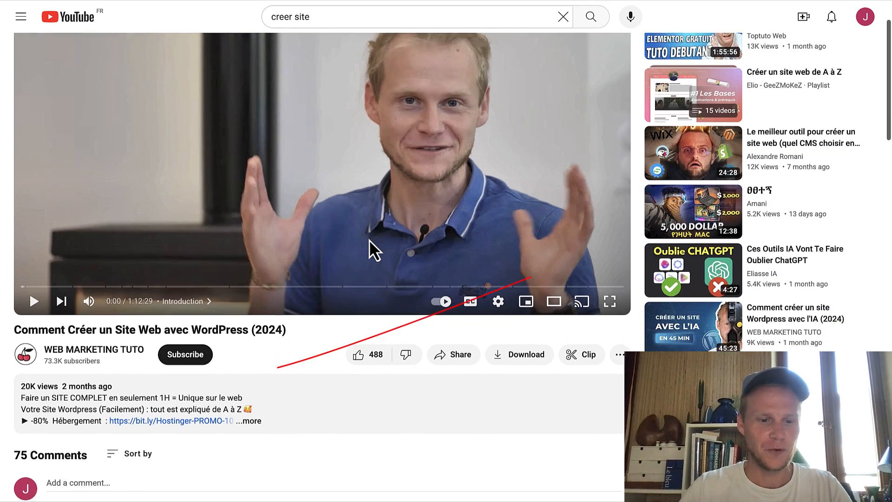
{"action": "scroll", "coordinate": [368, 239], "scroll_direction": "down", "scroll_amount": 1}
{"action": "left_click", "coordinate": [206, 387]}
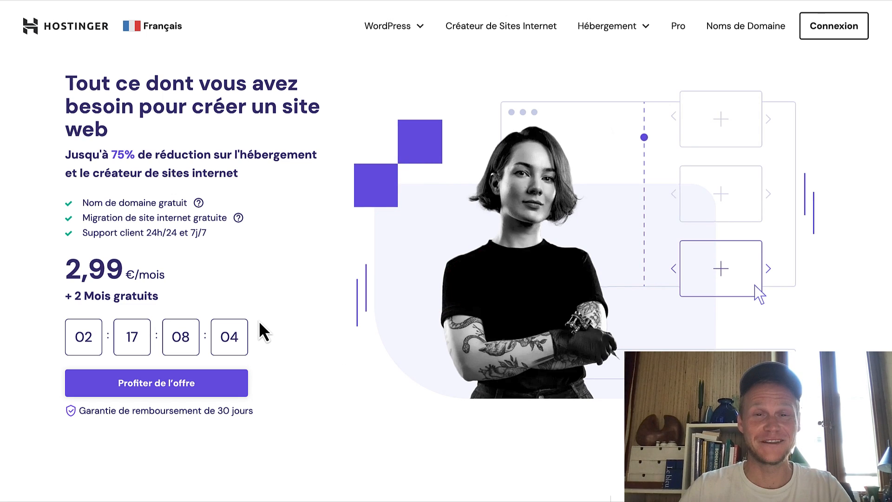
Jump to the hosting plans and order the Premium plan.
{"action": "scroll", "coordinate": [259, 321], "scroll_direction": "down", "scroll_amount": 1}
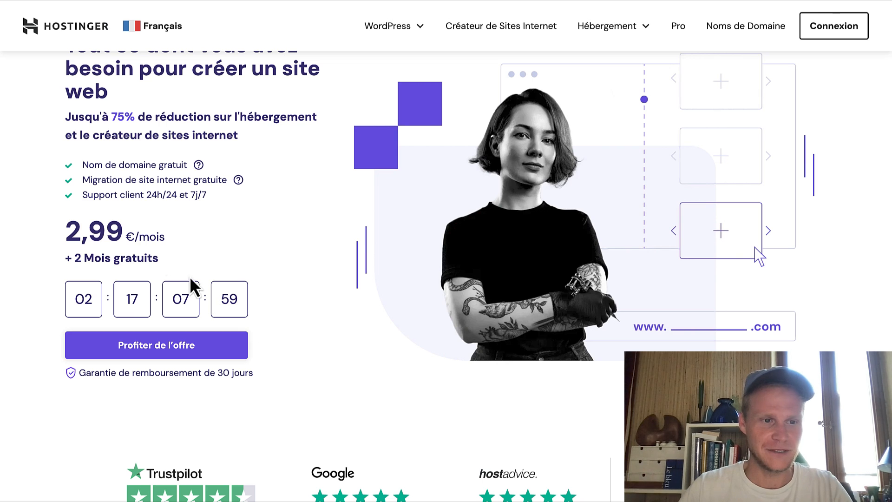
{"action": "left_click", "coordinate": [182, 347]}
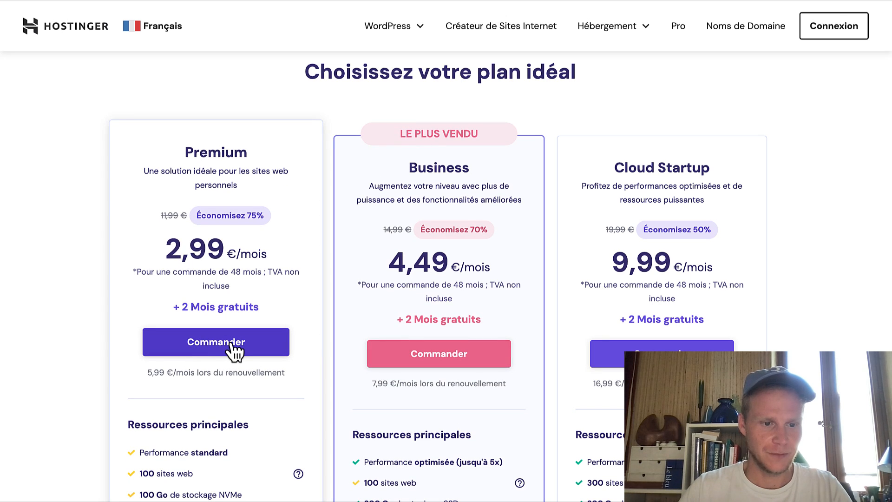
{"action": "left_click", "coordinate": [230, 345]}
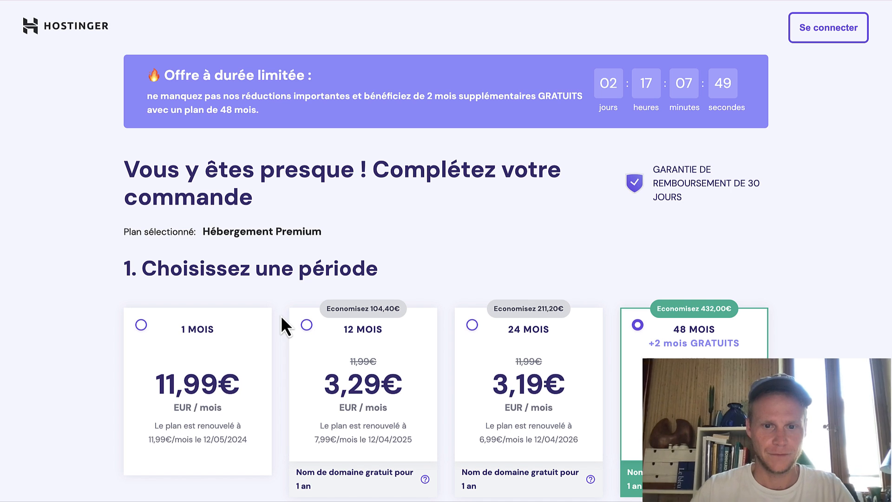
Choose the 12-month billing period for Premium hosting, totalling 47,38€.
{"action": "scroll", "coordinate": [438, 232], "scroll_direction": "down", "scroll_amount": 2}
{"action": "scroll", "coordinate": [438, 230], "scroll_direction": "down", "scroll_amount": 2}
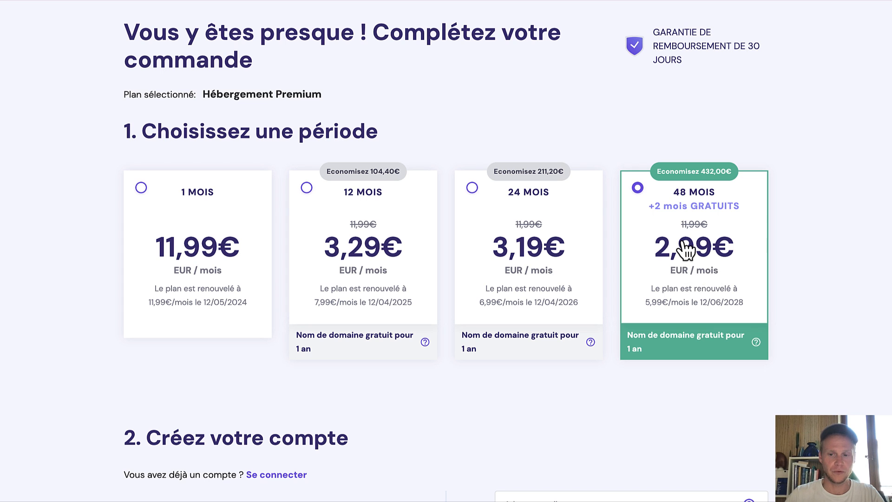
{"action": "left_click", "coordinate": [393, 275]}
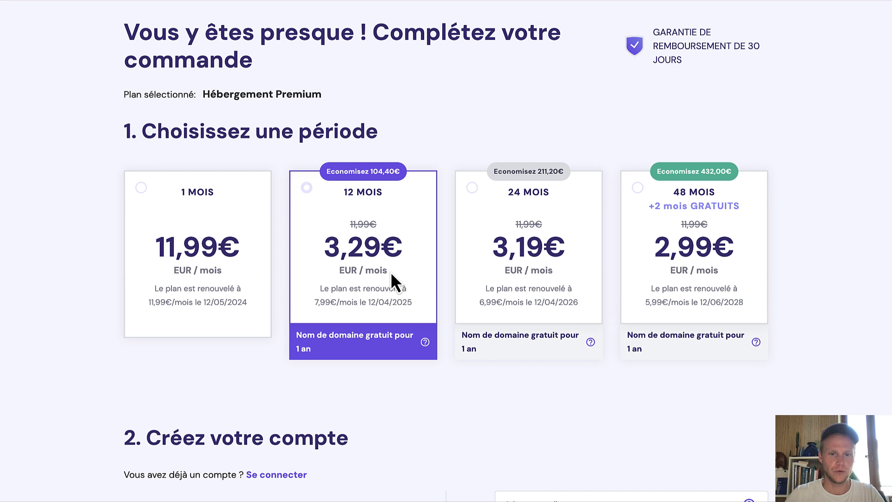
{"action": "scroll", "coordinate": [642, 386], "scroll_direction": "down", "scroll_amount": 1}
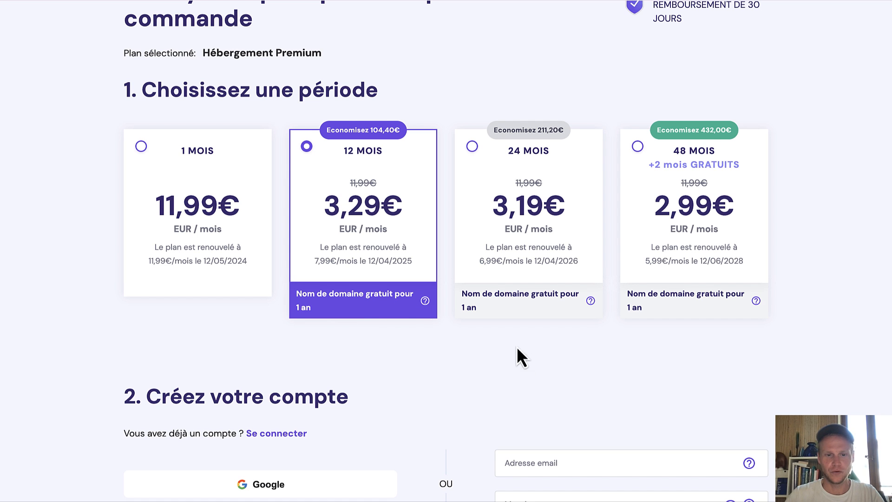
{"action": "scroll", "coordinate": [539, 361], "scroll_direction": "down", "scroll_amount": 5}
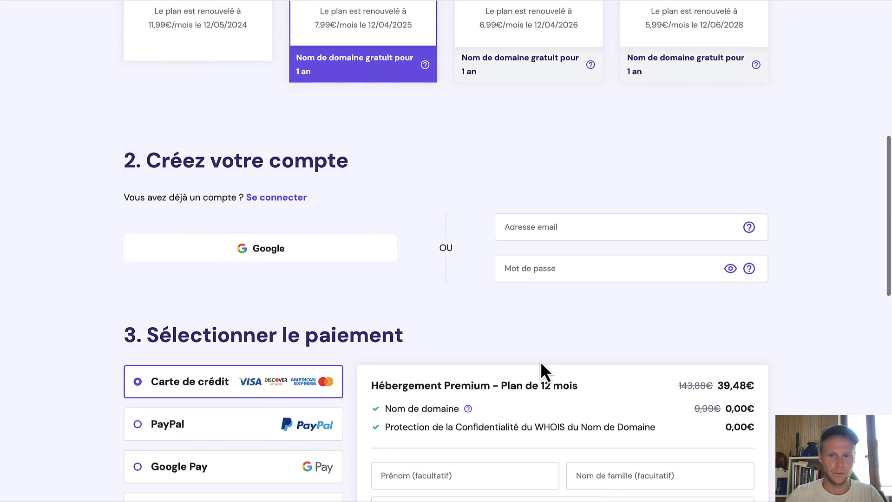
{"action": "scroll", "coordinate": [410, 285], "scroll_direction": "down", "scroll_amount": 8}
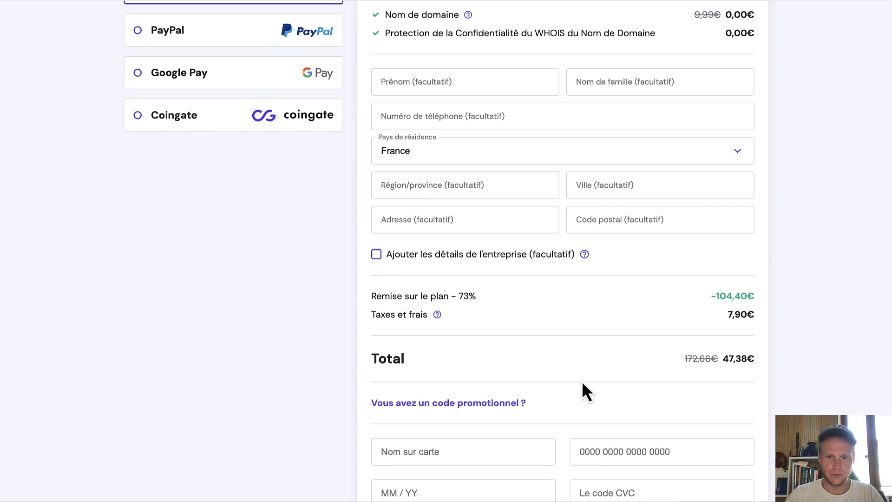
Apply promo code WEB10 at checkout, bringing the total down to 42,64€.
{"action": "left_click", "coordinate": [473, 404]}
{"action": "left_click", "coordinate": [460, 429]}
{"action": "type", "text": "WEB10"}
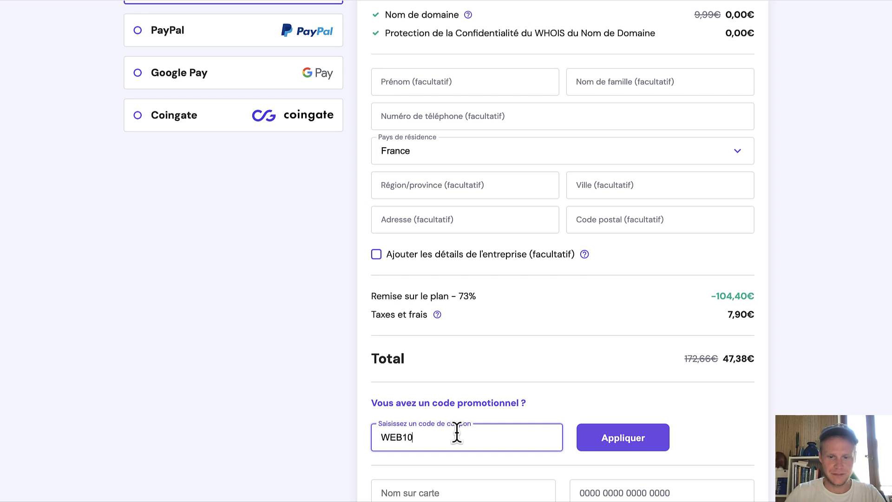
{"action": "left_click", "coordinate": [603, 444]}
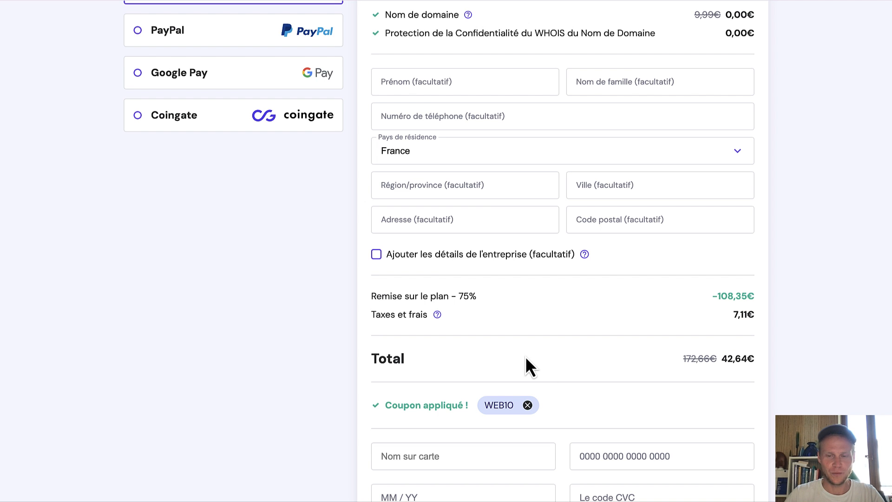
{"action": "scroll", "coordinate": [526, 363], "scroll_direction": "up", "scroll_amount": 4}
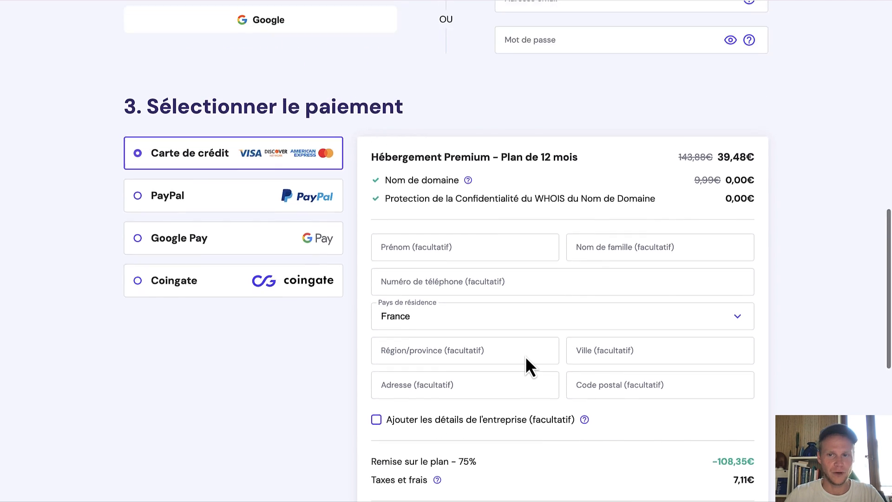
{"action": "scroll", "coordinate": [525, 356], "scroll_direction": "up", "scroll_amount": 2}
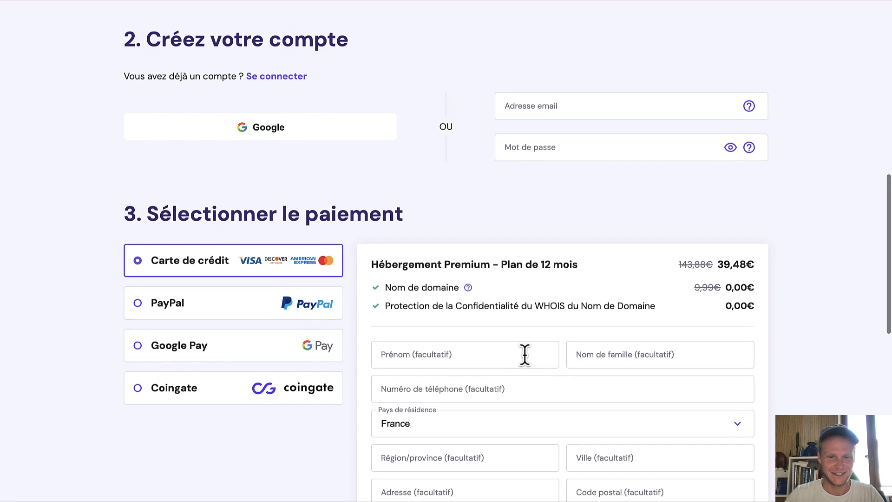
{"action": "scroll", "coordinate": [525, 356], "scroll_direction": "up", "scroll_amount": 1}
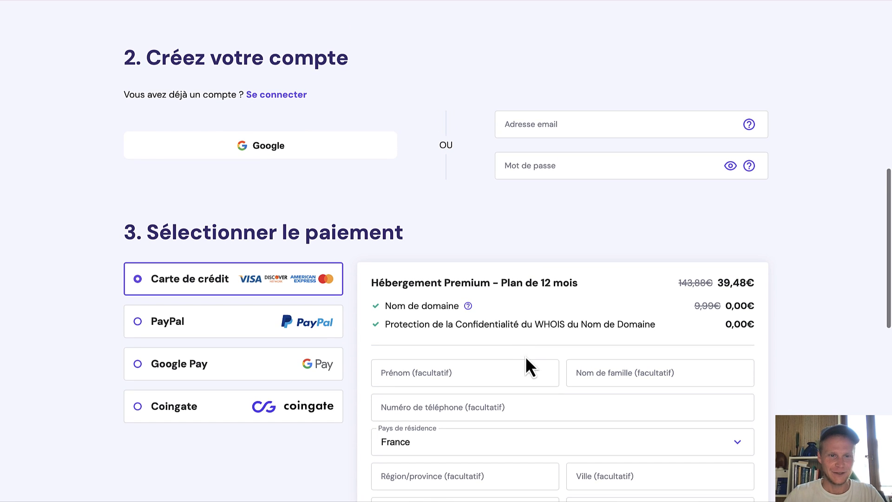
Sign up for Hostinger with a Google account and approve access for hostinger.com.
{"action": "left_click", "coordinate": [275, 145]}
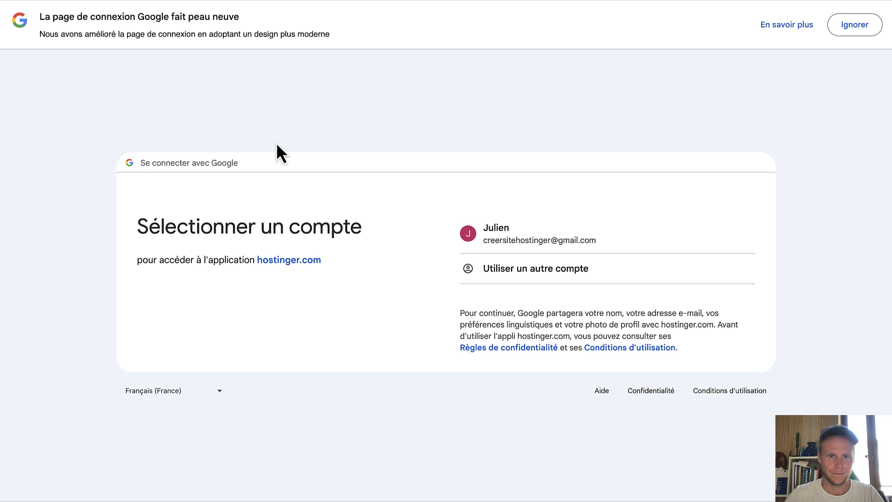
{"action": "left_click", "coordinate": [509, 229]}
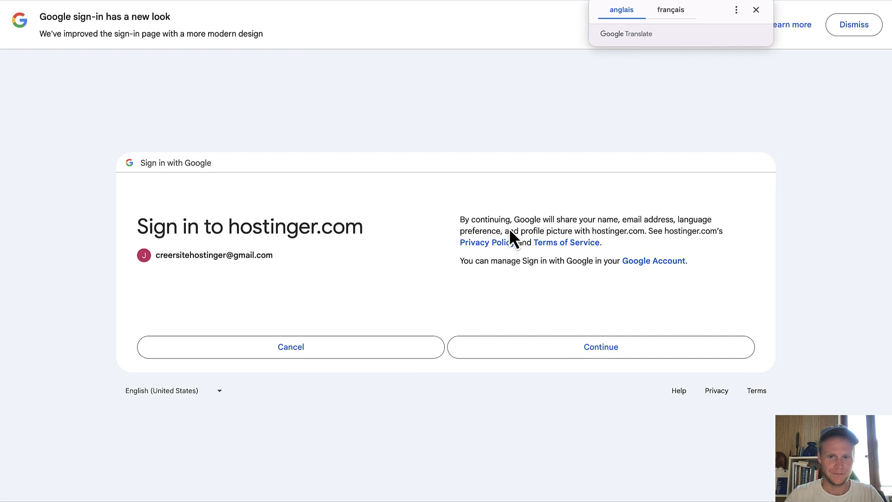
{"action": "left_click", "coordinate": [551, 354]}
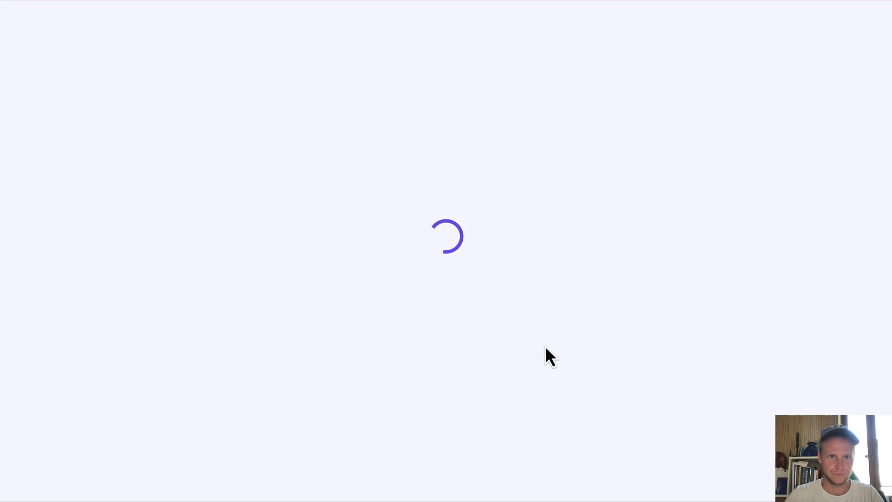
Enter the cardholder's name and card details, then submit the 42,64€ secure payment.
{"action": "scroll", "coordinate": [547, 353], "scroll_direction": "down", "scroll_amount": 6}
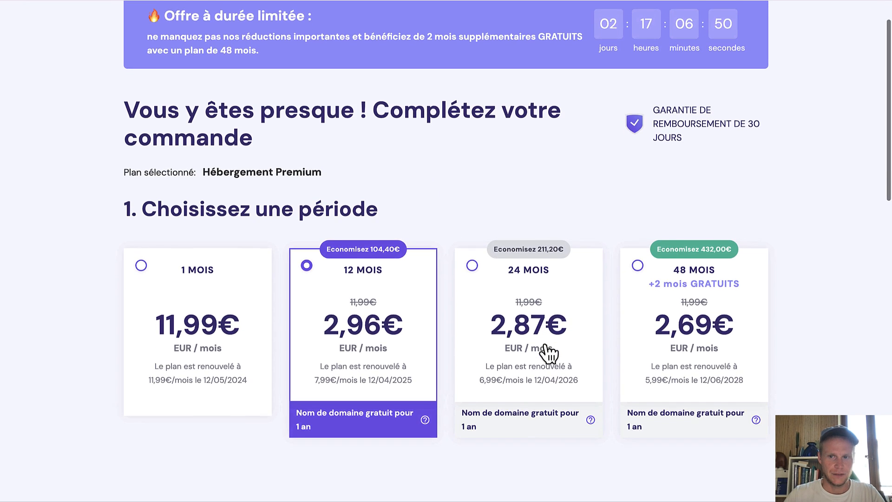
{"action": "scroll", "coordinate": [545, 345], "scroll_direction": "down", "scroll_amount": 7}
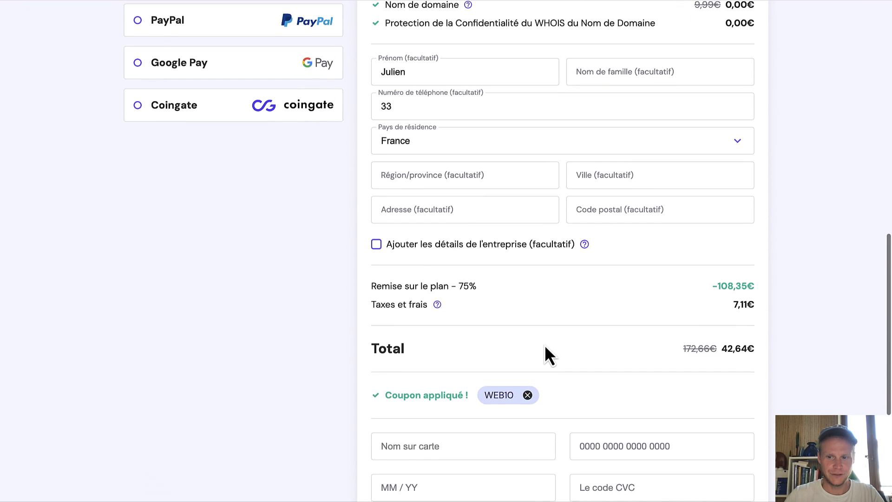
{"action": "scroll", "coordinate": [544, 346], "scroll_direction": "down", "scroll_amount": 2}
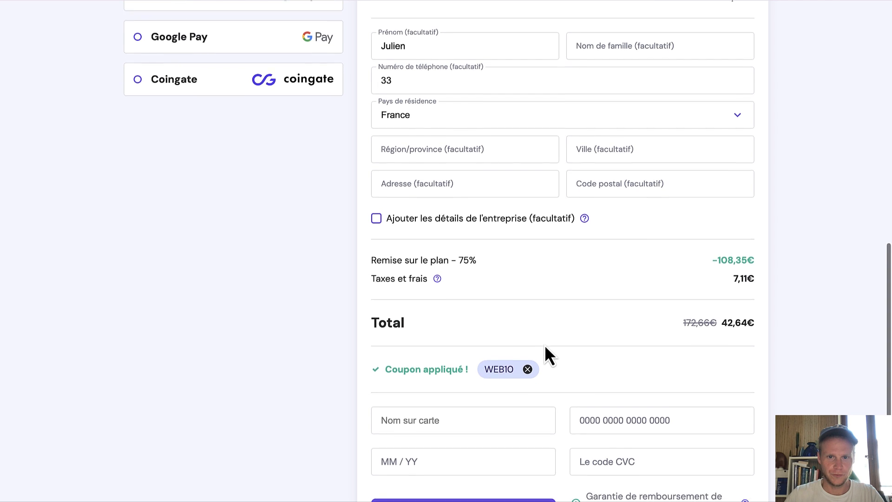
{"action": "scroll", "coordinate": [544, 344], "scroll_direction": "down", "scroll_amount": 1}
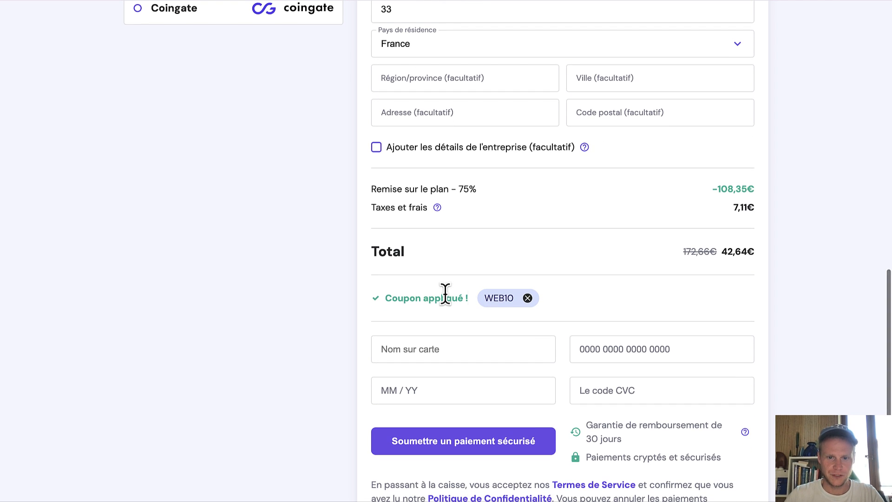
{"action": "scroll", "coordinate": [592, 295], "scroll_direction": "down", "scroll_amount": 1}
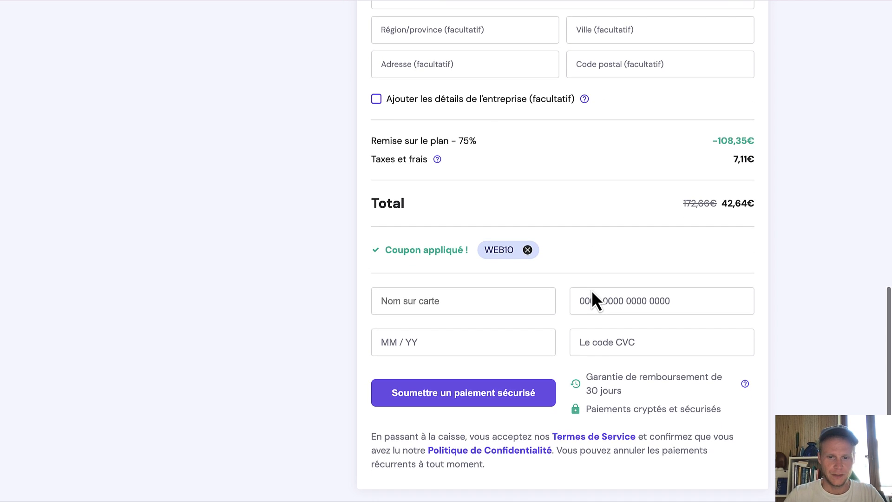
{"action": "left_click", "coordinate": [504, 300]}
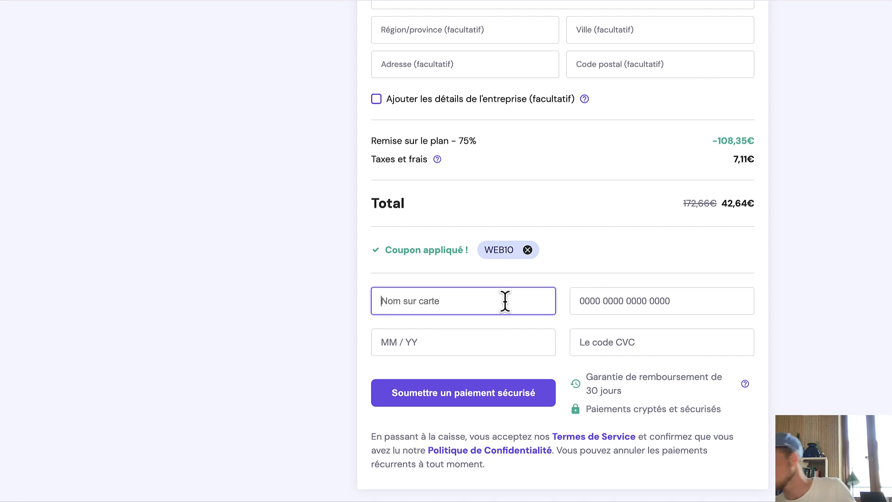
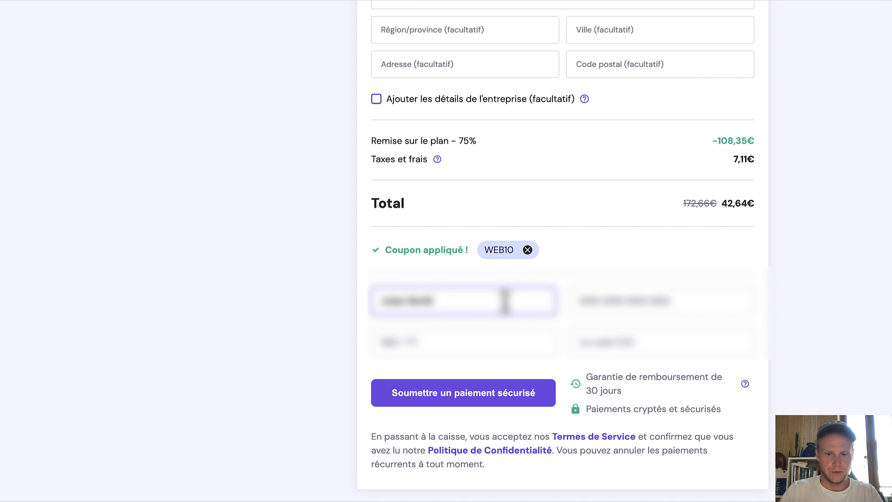
{"action": "key", "text": "Tab"}
{"action": "type", "text": "•••"}
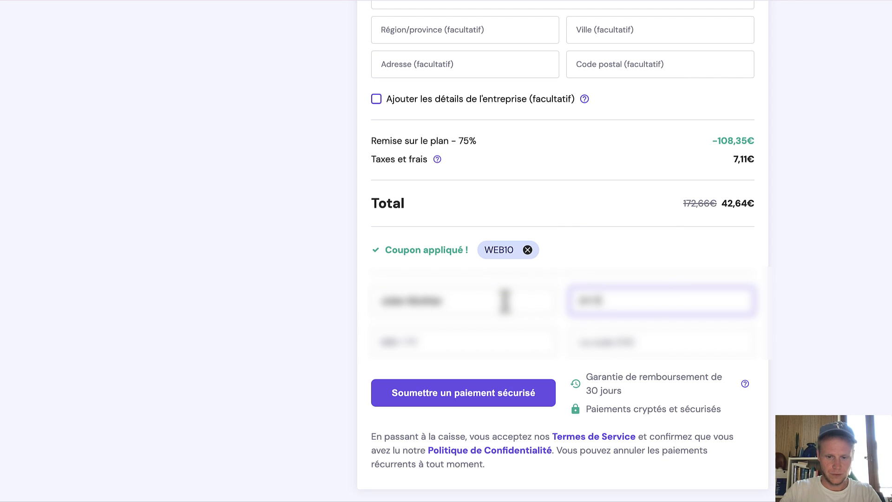
{"action": "type", "text": "••••••"}
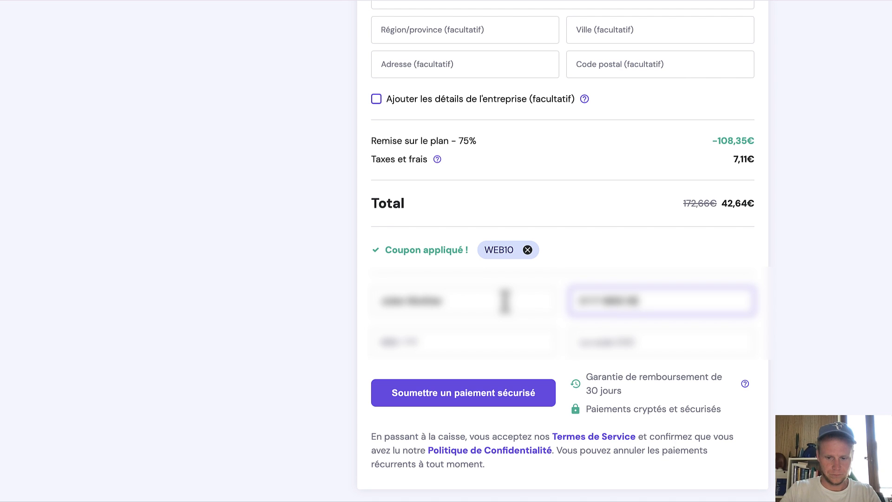
{"action": "type", "text": "•••••"}
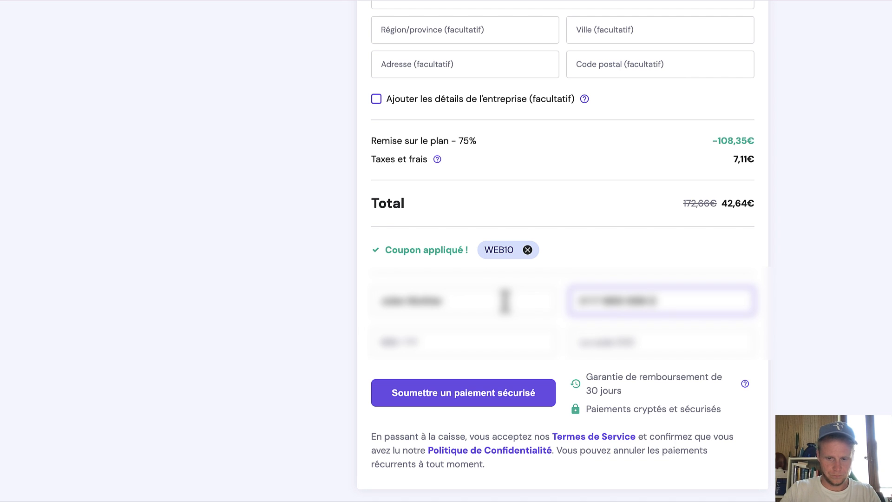
{"action": "type", "text": "•••"}
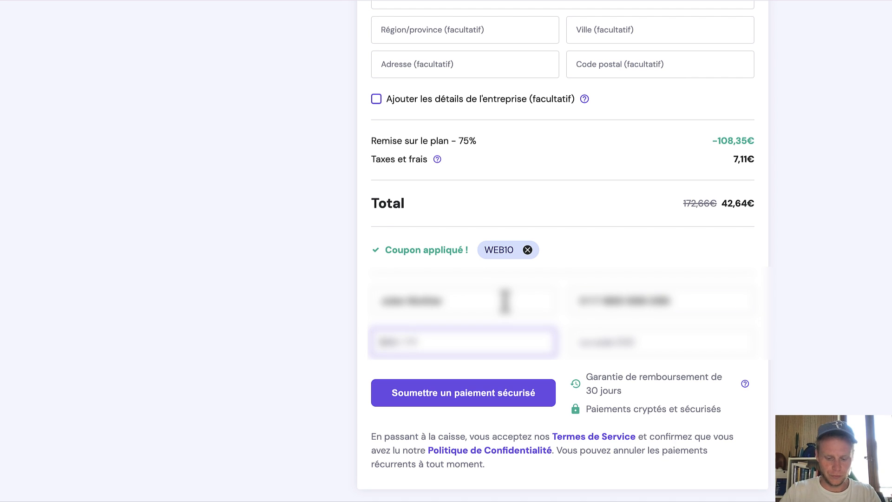
{"action": "type", "text": "••••"}
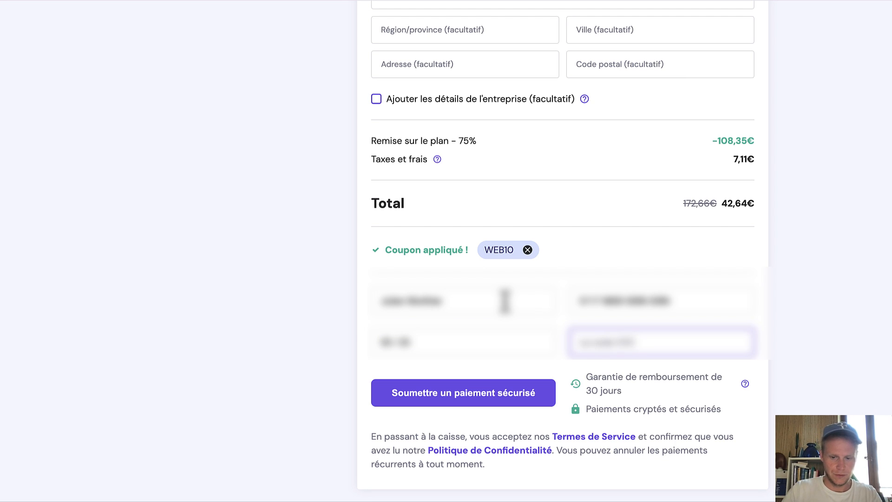
{"action": "type", "text": "•••"}
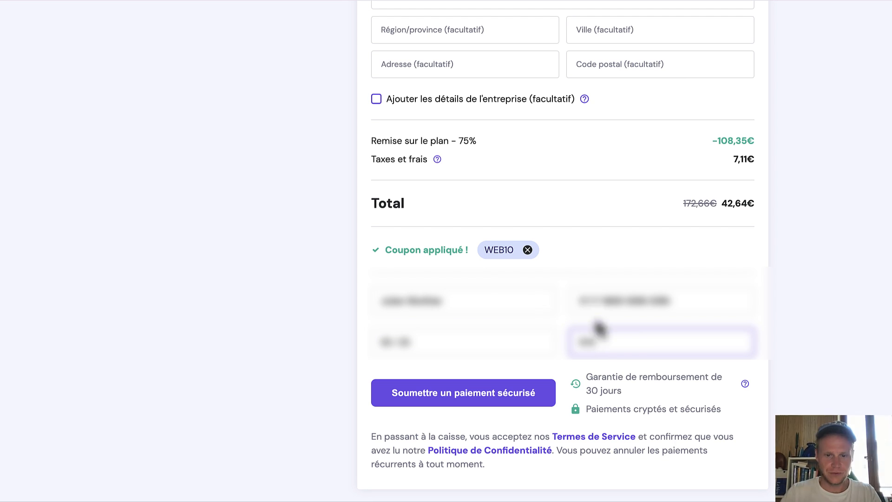
{"action": "left_click", "coordinate": [496, 394]}
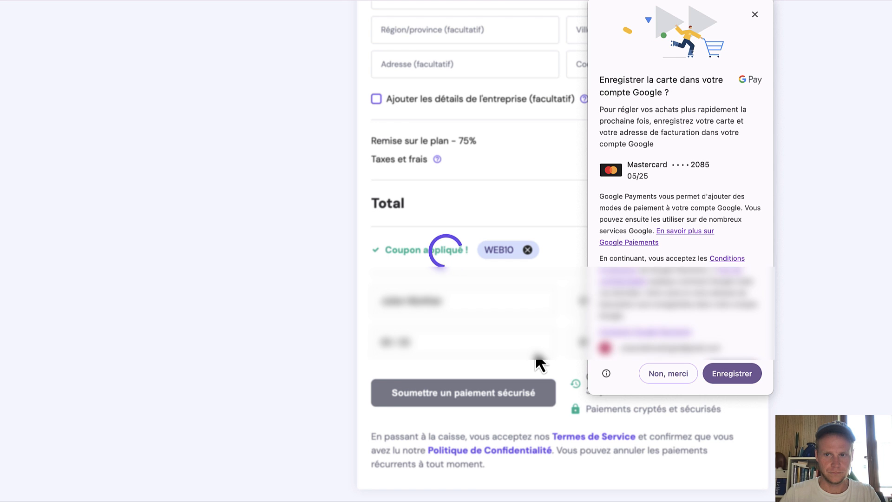
Decline saving the card, dismiss Translate, and mark the site as for yourself or your business.
{"action": "left_click", "coordinate": [655, 373]}
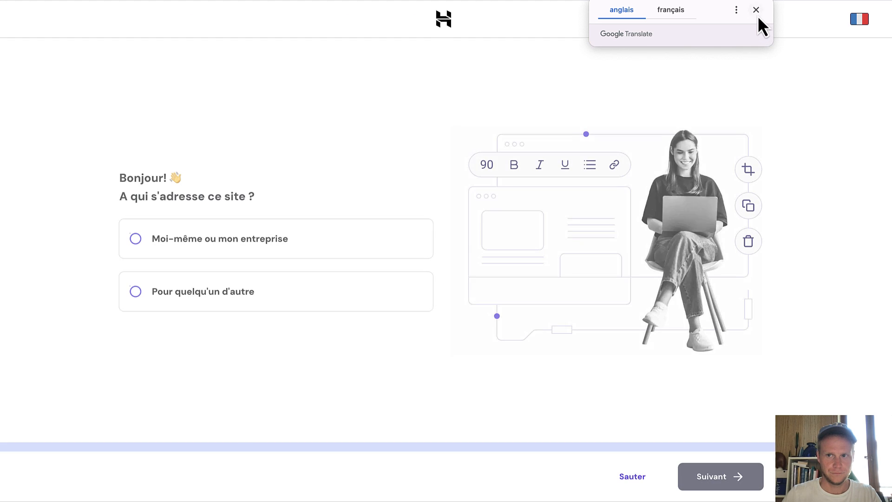
{"action": "left_click", "coordinate": [756, 10]}
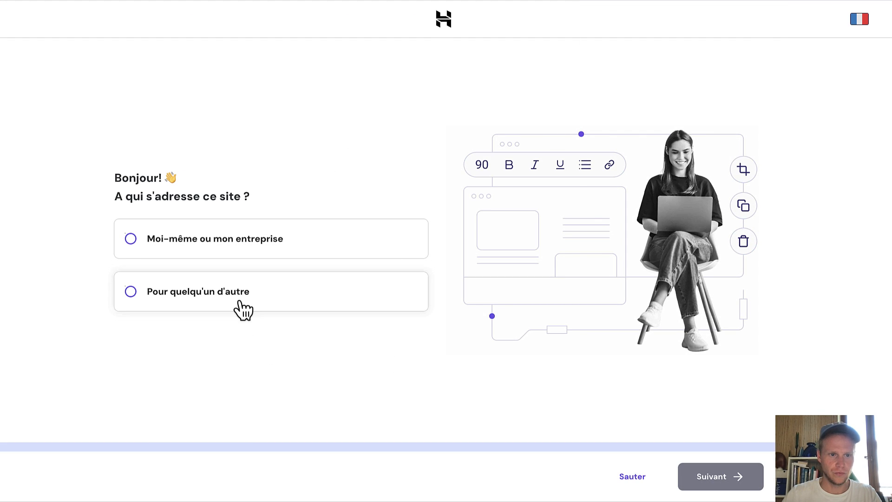
{"action": "left_click", "coordinate": [305, 242]}
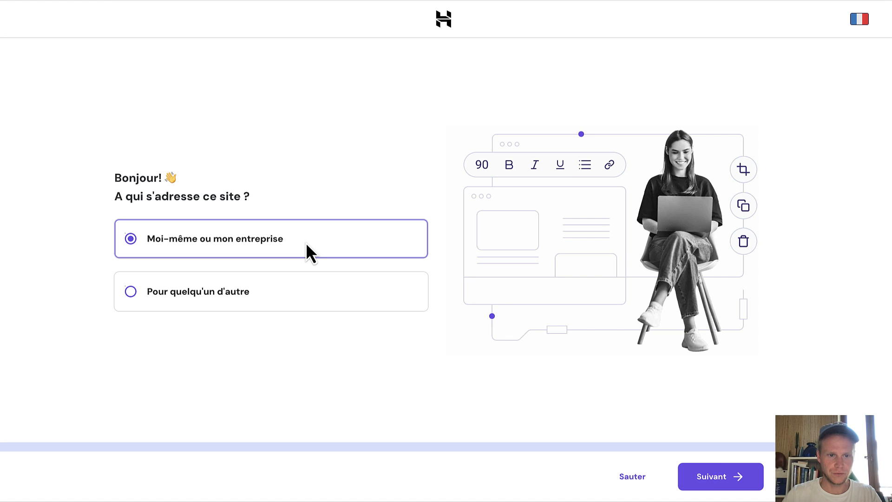
{"action": "left_click", "coordinate": [703, 475]}
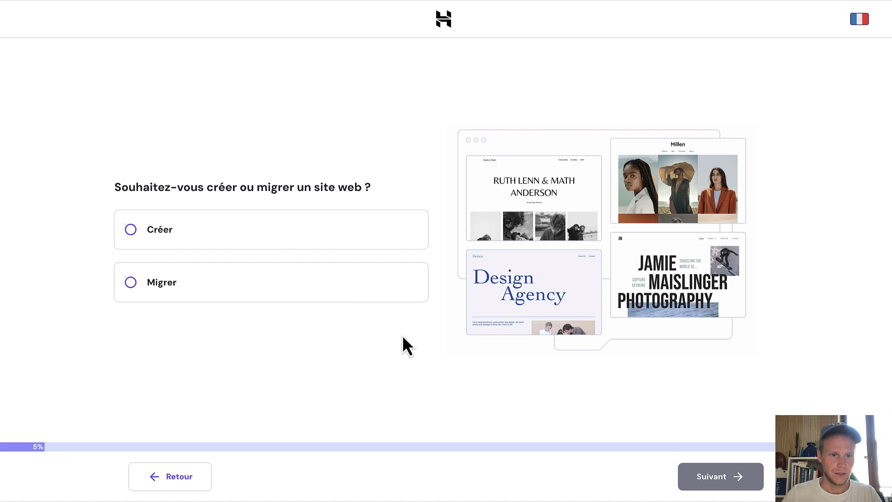
Choose to create a new website with Hostinger Builder and start entering the domain name.
{"action": "left_click", "coordinate": [284, 250]}
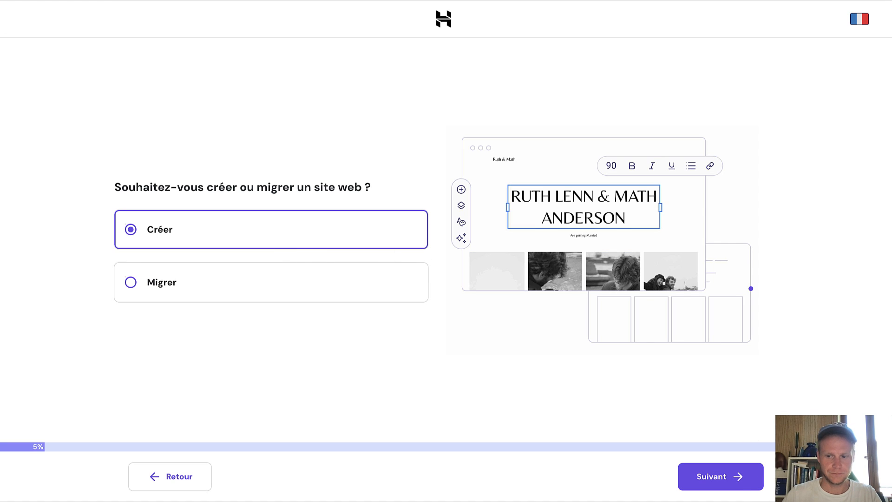
{"action": "left_click", "coordinate": [736, 478]}
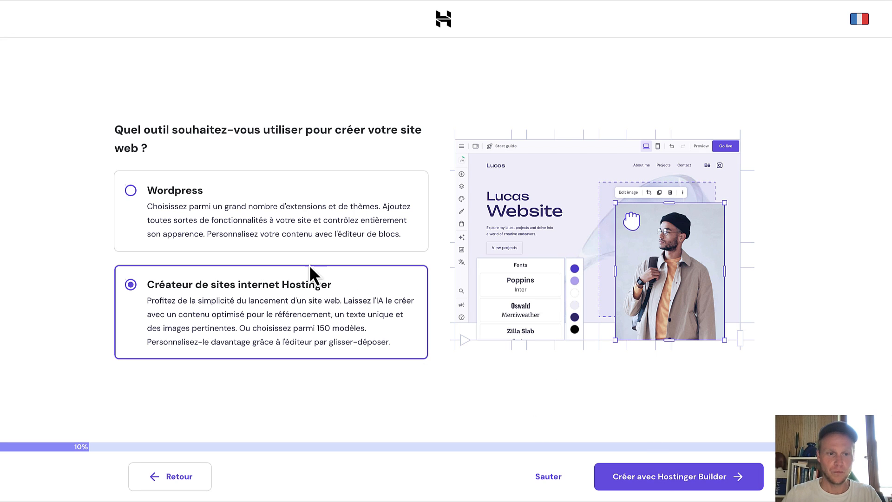
{"action": "left_click", "coordinate": [682, 481]}
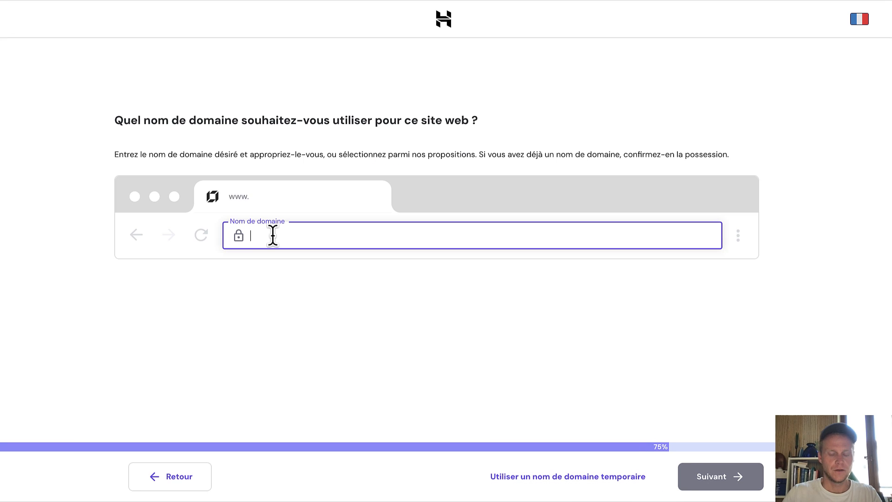
{"action": "type", "text": "www"}
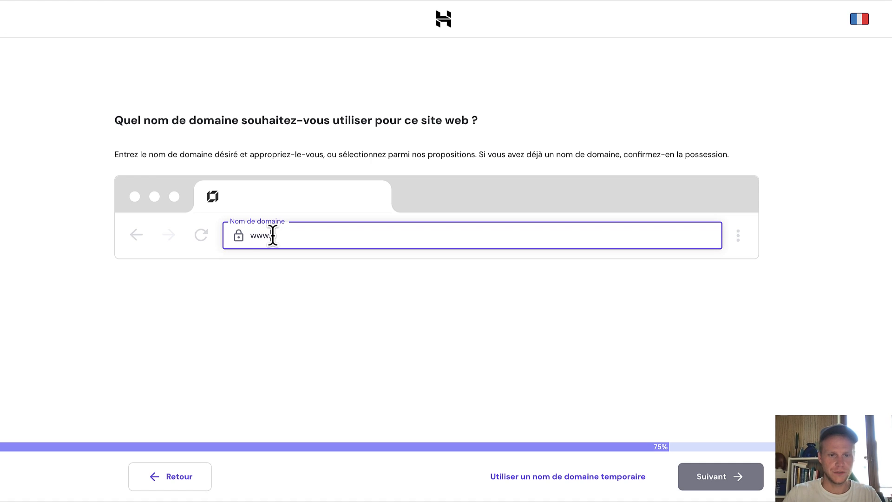
{"action": "type", "text": "agicfit"}
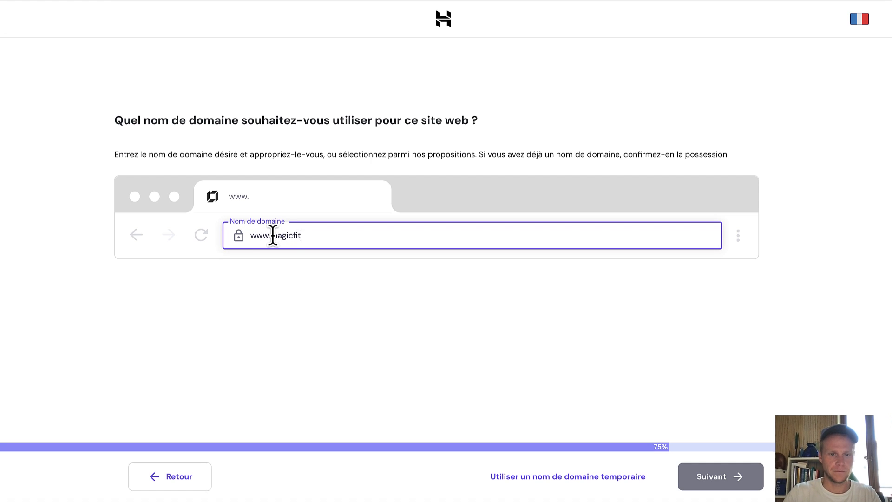
{"action": "type", "text": "paris.com"}
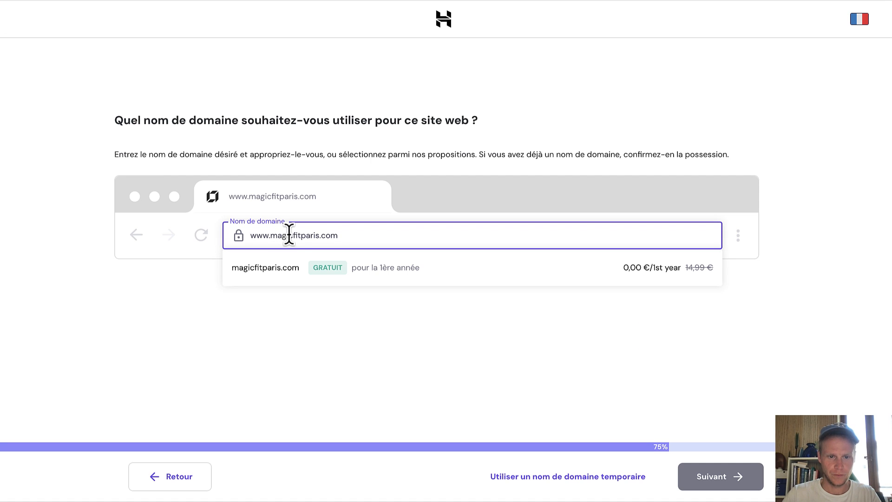
Correct the domain to magicfitparis.com, select that suggestion and continue.
{"action": "left_click", "coordinate": [327, 272]}
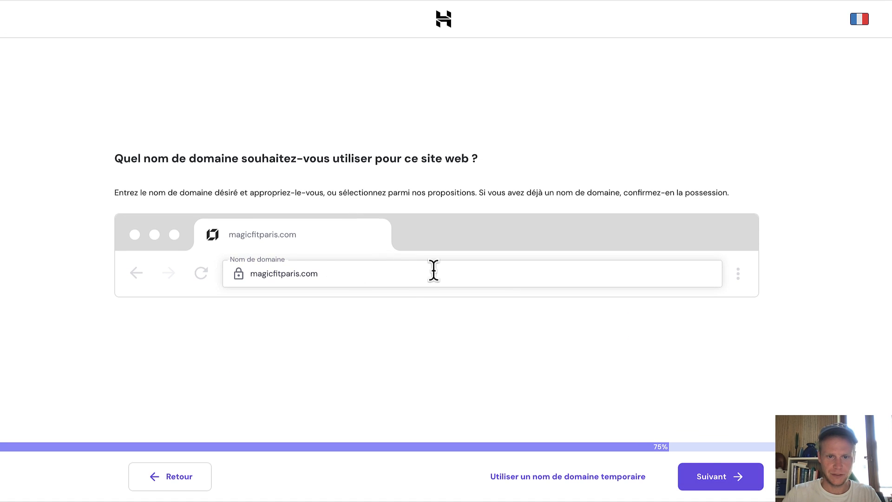
{"action": "left_click", "coordinate": [709, 477]}
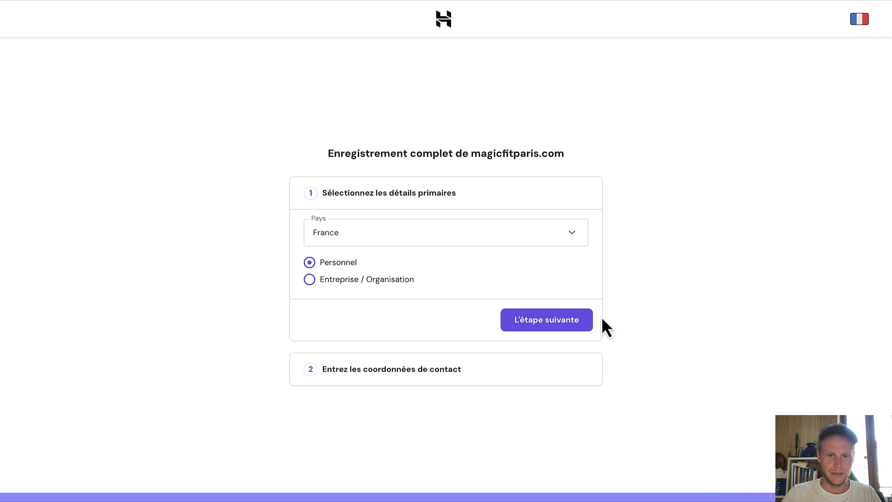
Keep France and Personnel, and set the region to Auvergne-Rhône-Alpes.
{"action": "left_click", "coordinate": [558, 314]}
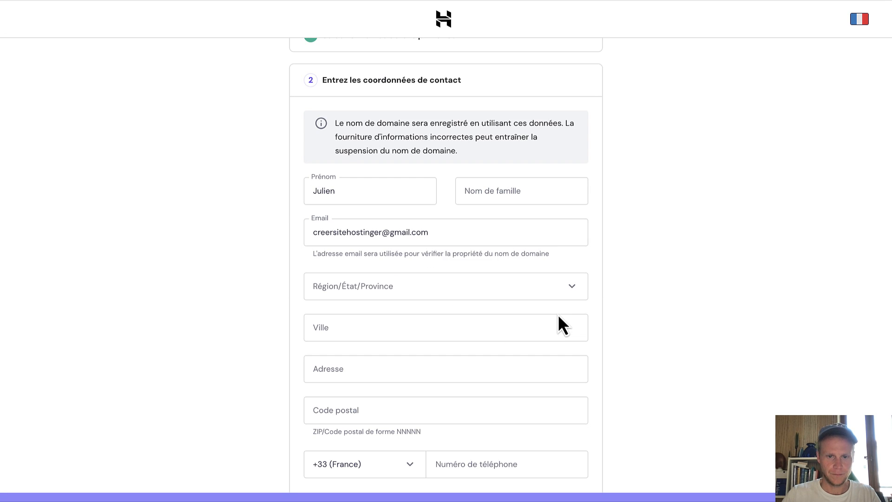
{"action": "left_click", "coordinate": [492, 191]}
{"action": "left_click", "coordinate": [478, 286]}
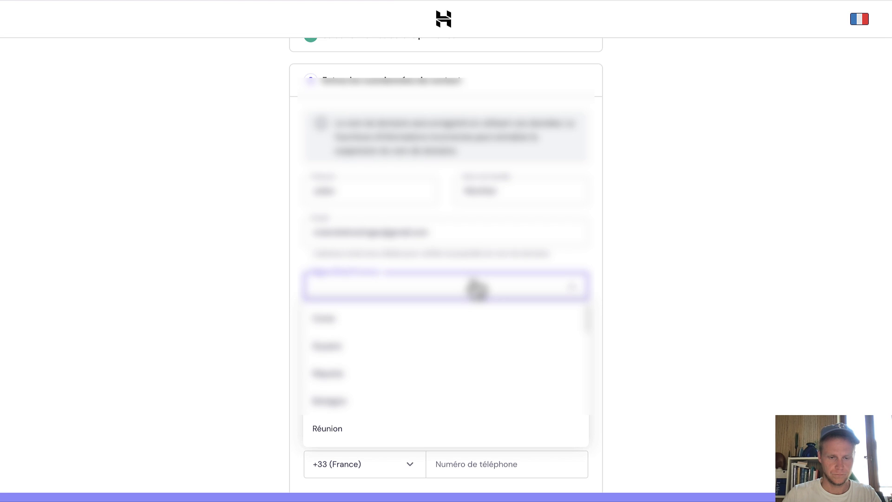
{"action": "scroll", "coordinate": [454, 334], "scroll_direction": "down", "scroll_amount": 5}
{"action": "scroll", "coordinate": [453, 336], "scroll_direction": "down", "scroll_amount": 4}
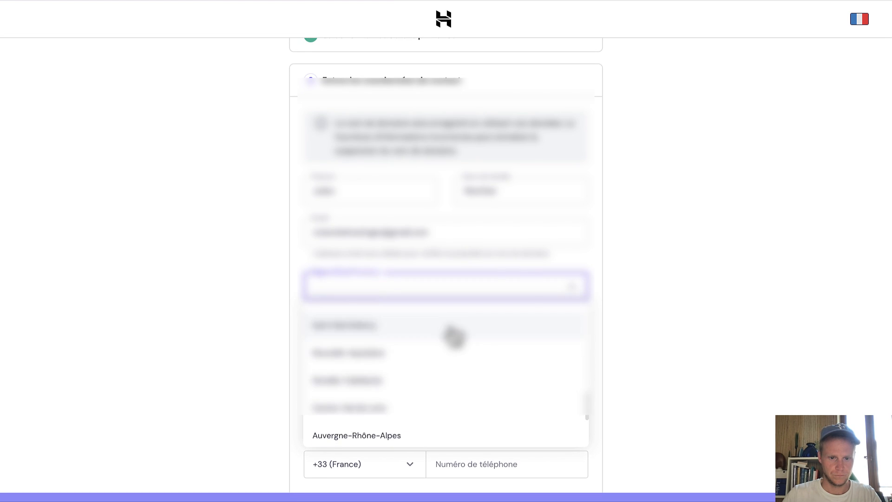
{"action": "left_click", "coordinate": [430, 350]}
Fill in the city, address, postal code and phone number, then finish registering the domain.
{"action": "left_click", "coordinate": [388, 332]}
{"action": "type", "text": "dde"}
{"action": "key", "text": "Tab"}
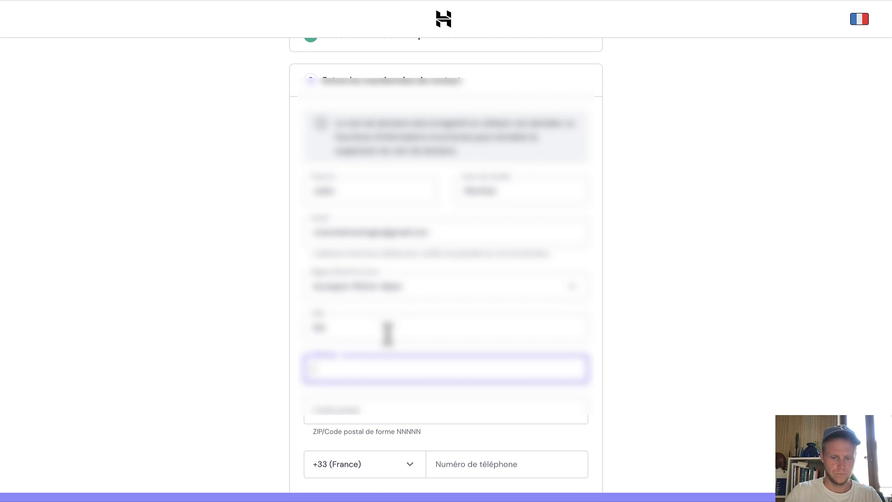
{"action": "type", "text": "[unreadable]"}
{"action": "key", "text": "Tab"}
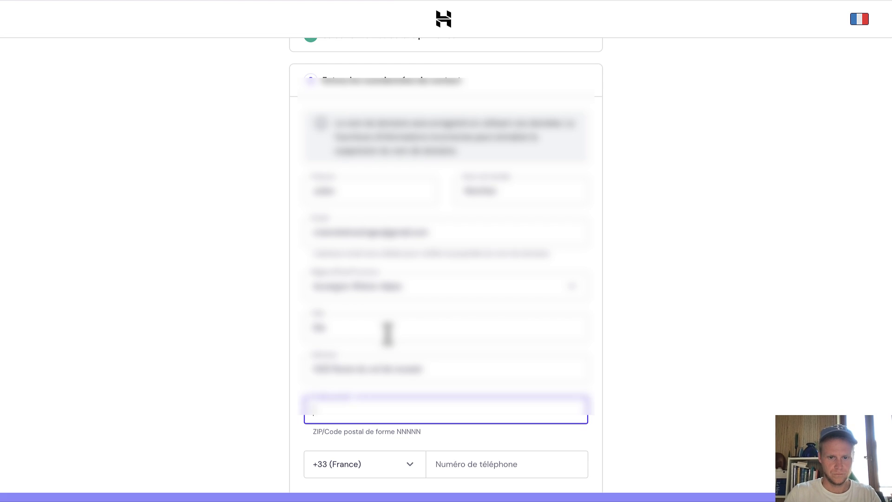
{"action": "type", "text": "0"}
{"action": "scroll", "coordinate": [418, 329], "scroll_direction": "down", "scroll_amount": 2}
{"action": "left_click", "coordinate": [442, 372]}
{"action": "type", "text": "[unreadable]"}
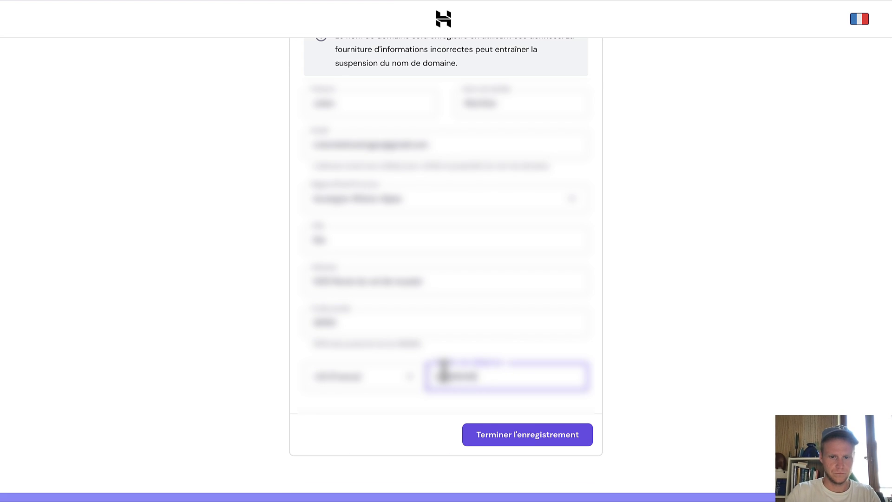
{"action": "type", "text": "[unreadable]"}
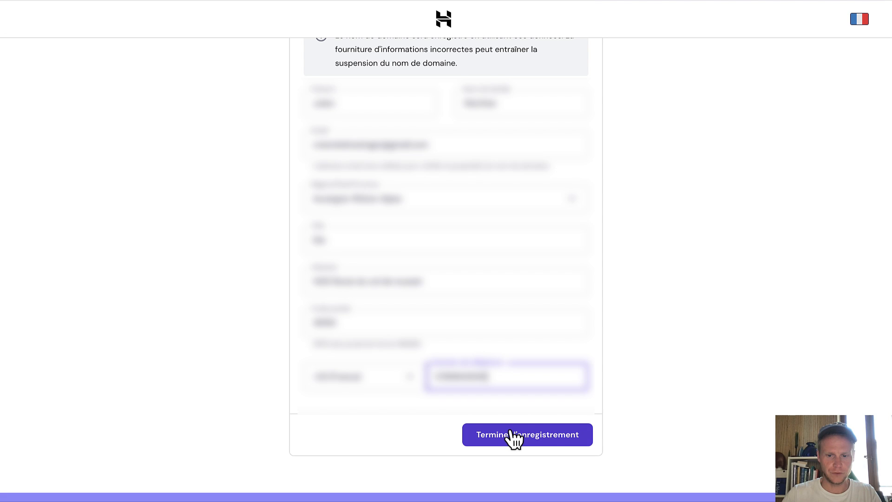
{"action": "left_click", "coordinate": [514, 436]}
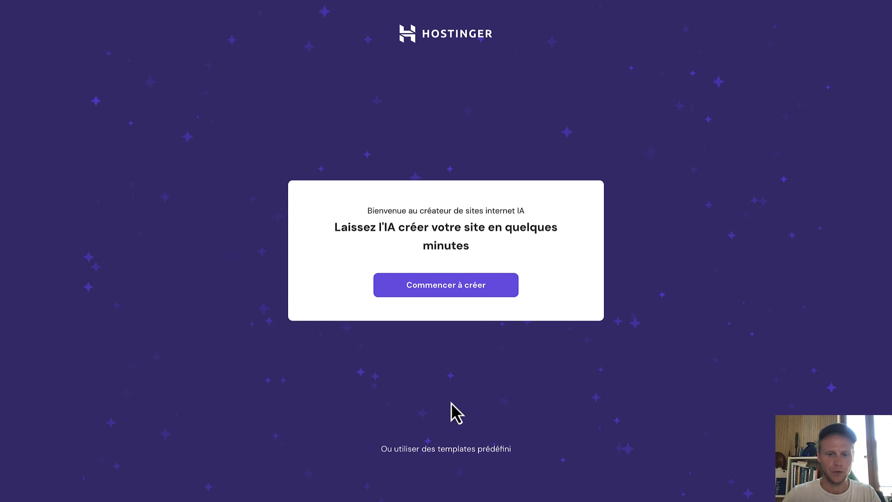
Browse predefined templates instead of AI and select the Bronx template from page two.
{"action": "left_click", "coordinate": [431, 450]}
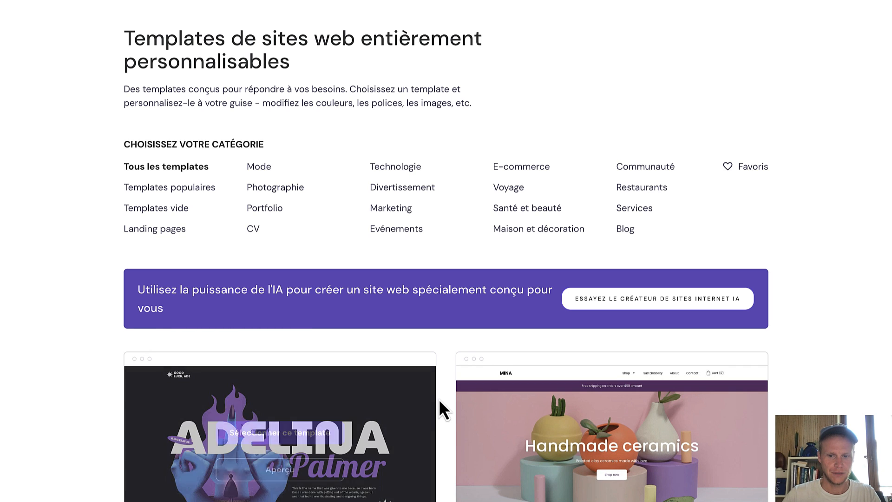
{"action": "scroll", "coordinate": [444, 404], "scroll_direction": "down", "scroll_amount": 5}
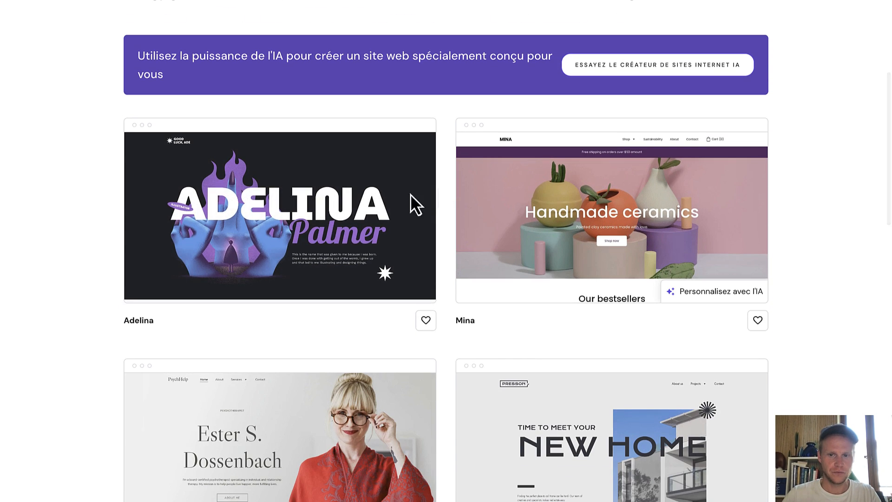
{"action": "scroll", "coordinate": [547, 309], "scroll_direction": "down", "scroll_amount": 5}
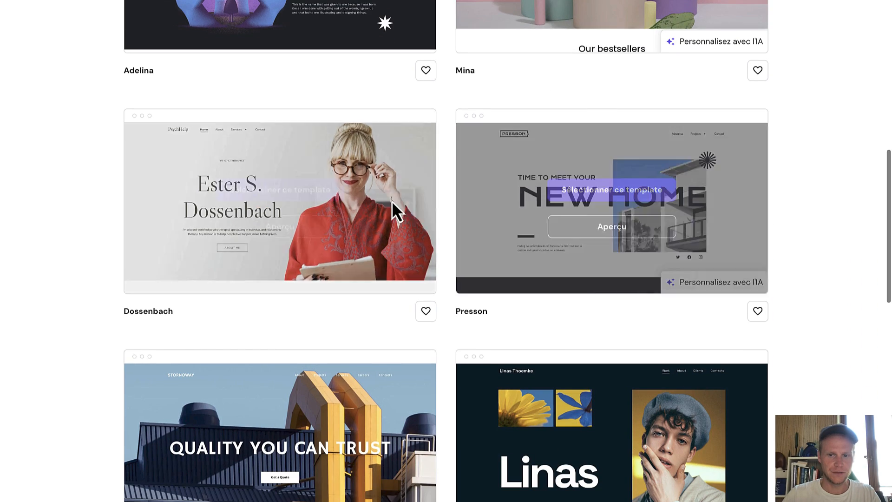
{"action": "scroll", "coordinate": [585, 339], "scroll_direction": "down", "scroll_amount": 6}
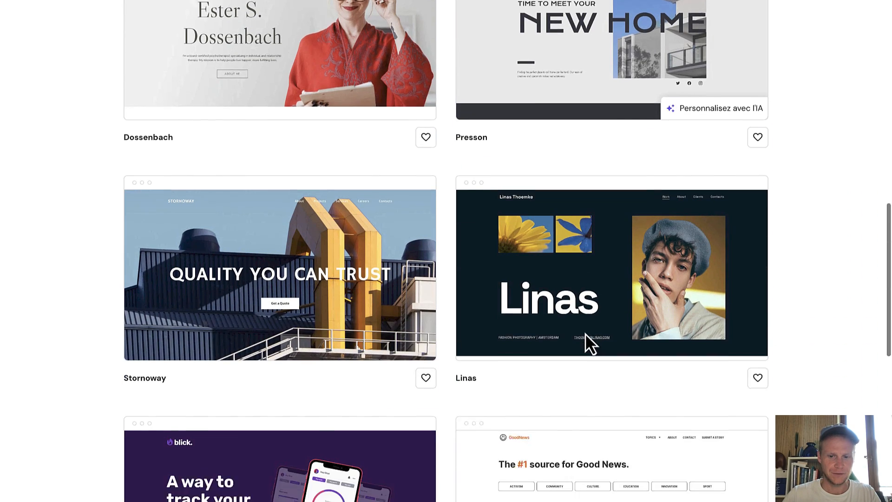
{"action": "scroll", "coordinate": [537, 356], "scroll_direction": "down", "scroll_amount": 3}
{"action": "scroll", "coordinate": [536, 347], "scroll_direction": "down", "scroll_amount": 2}
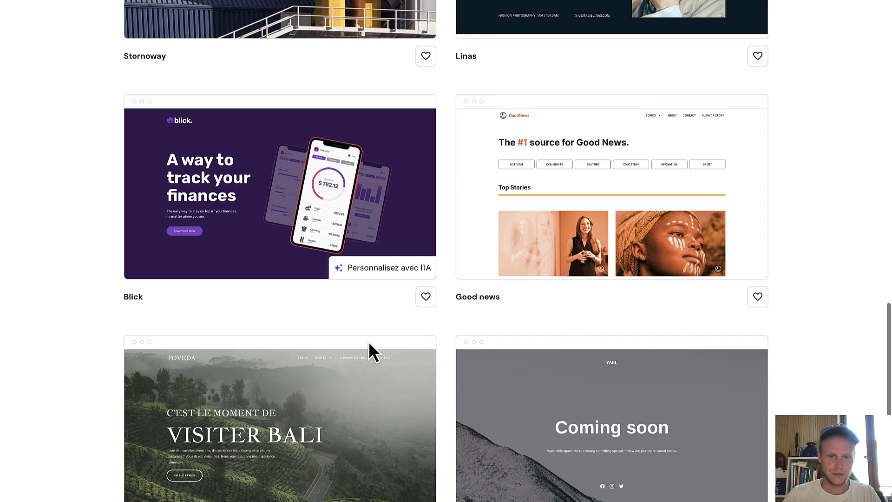
{"action": "scroll", "coordinate": [411, 325], "scroll_direction": "down", "scroll_amount": 3}
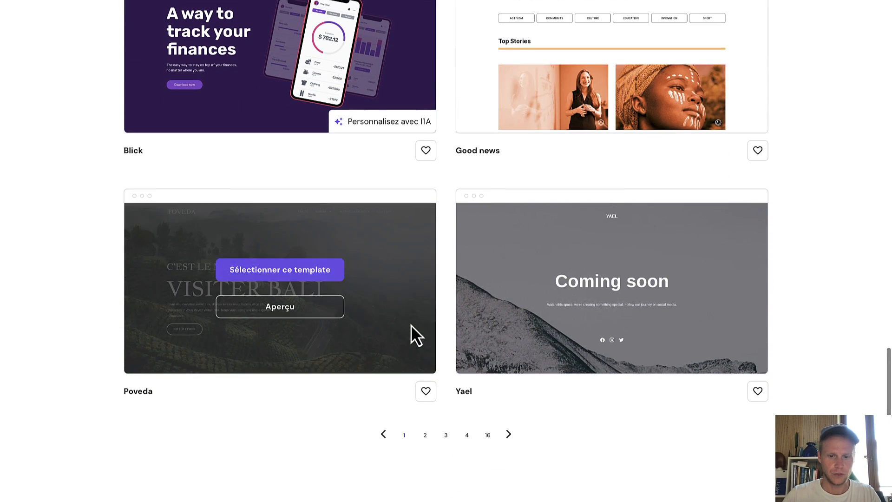
{"action": "left_click", "coordinate": [423, 431]}
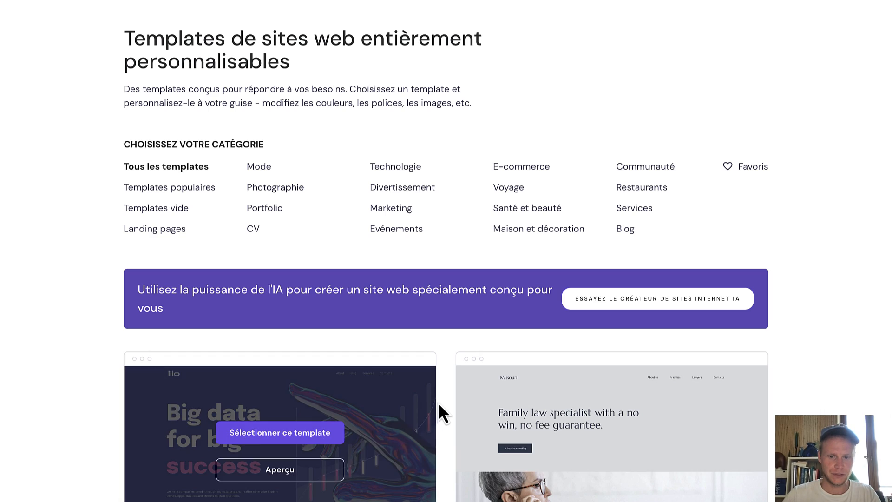
{"action": "scroll", "coordinate": [438, 409], "scroll_direction": "down", "scroll_amount": 3}
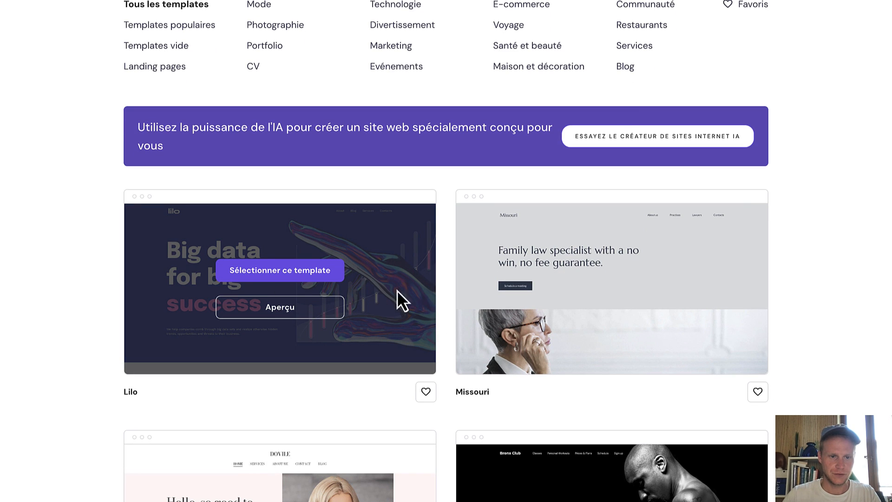
{"action": "scroll", "coordinate": [411, 298], "scroll_direction": "down", "scroll_amount": 5}
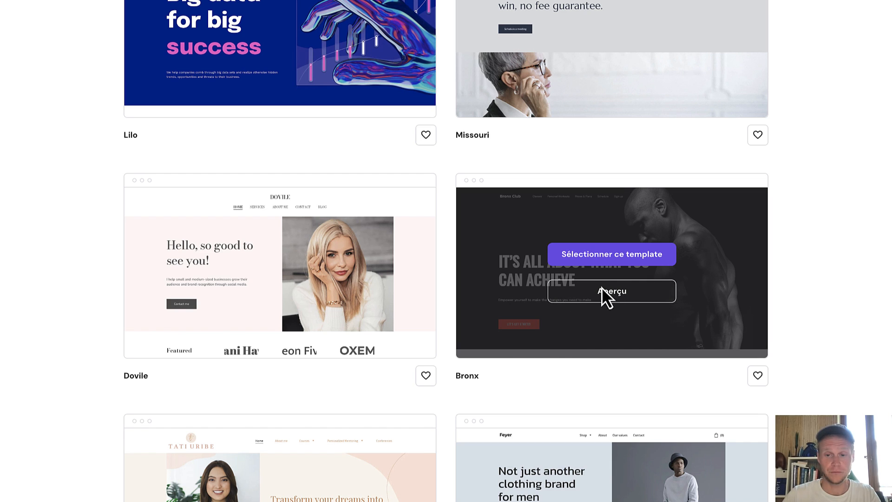
{"action": "left_click", "coordinate": [610, 259]}
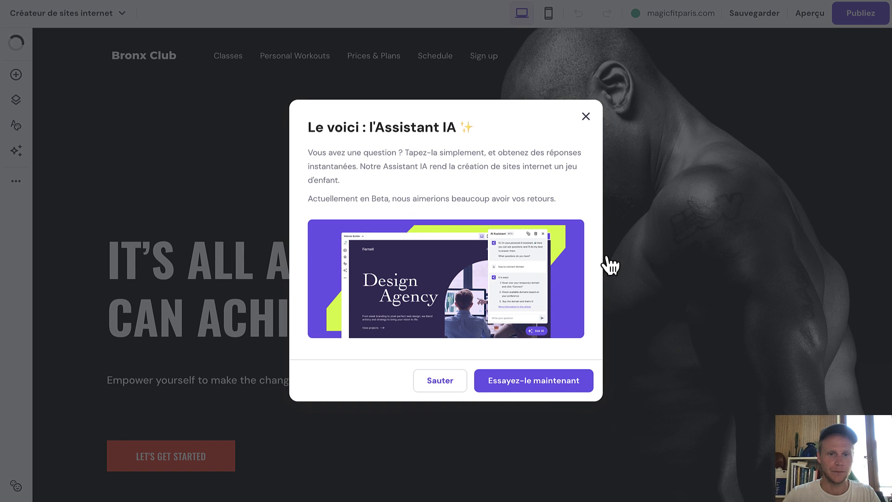
Dismiss the AI Assistant, publish to magicfitparis.com without mobile adjustments, and view the live site.
{"action": "left_click", "coordinate": [584, 121]}
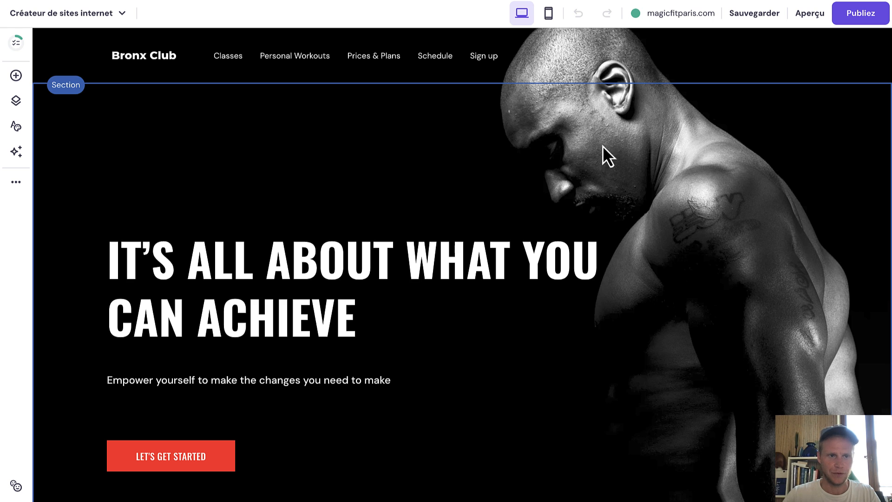
{"action": "scroll", "coordinate": [319, 194], "scroll_direction": "down", "scroll_amount": 1}
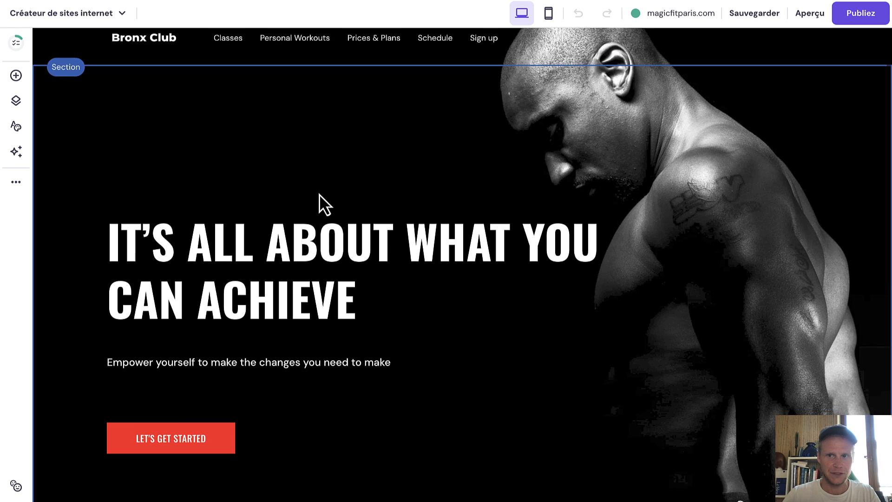
{"action": "scroll", "coordinate": [319, 194], "scroll_direction": "up", "scroll_amount": 1}
{"action": "mouse_move", "coordinate": [659, 19]}
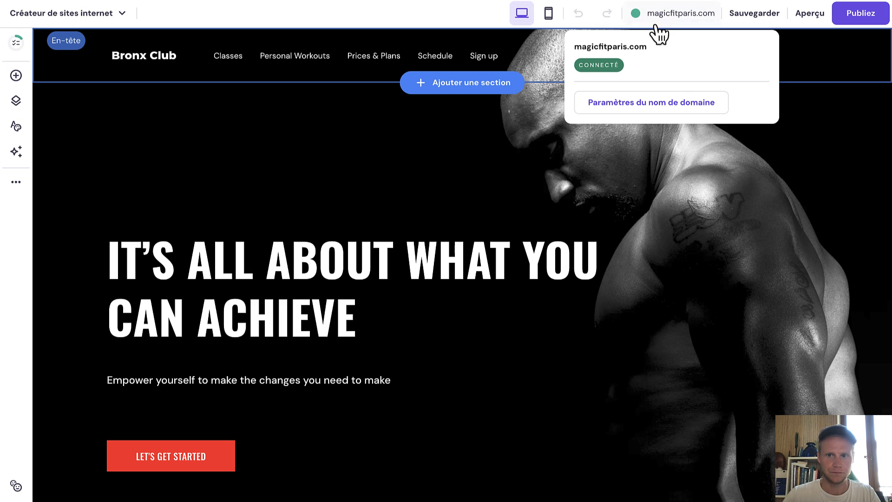
{"action": "left_click", "coordinate": [849, 24]}
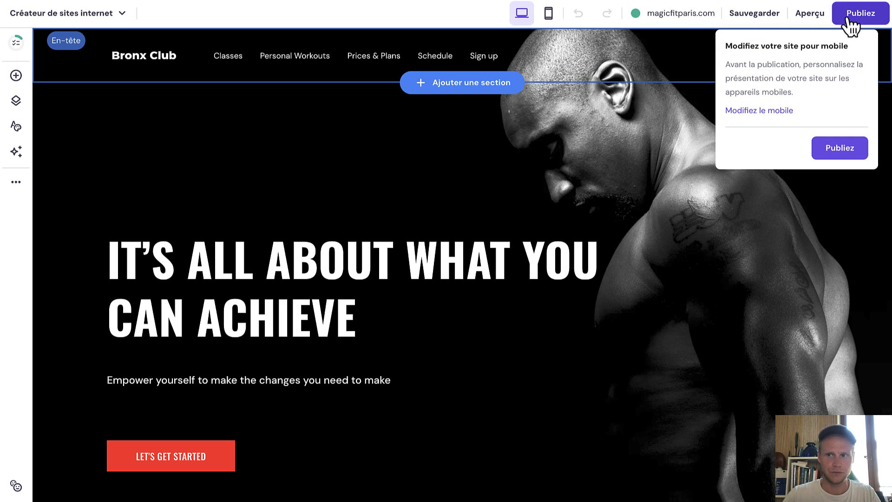
{"action": "left_click", "coordinate": [826, 148]}
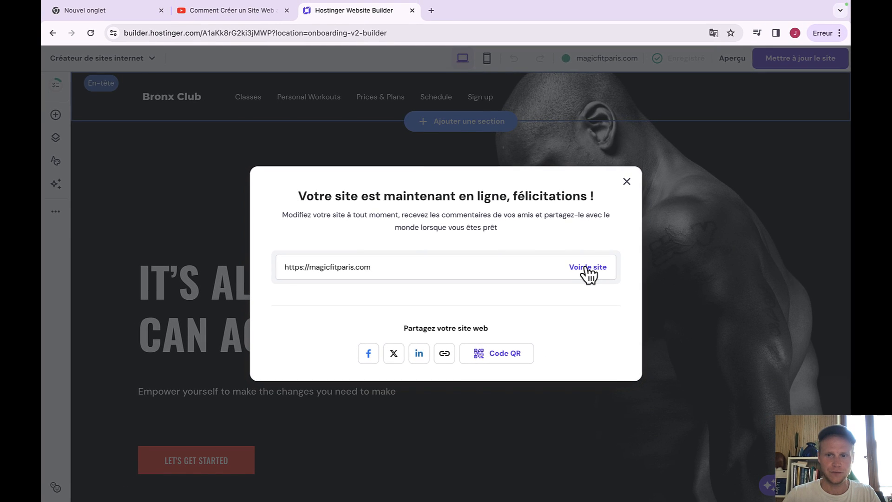
{"action": "left_click", "coordinate": [602, 243]}
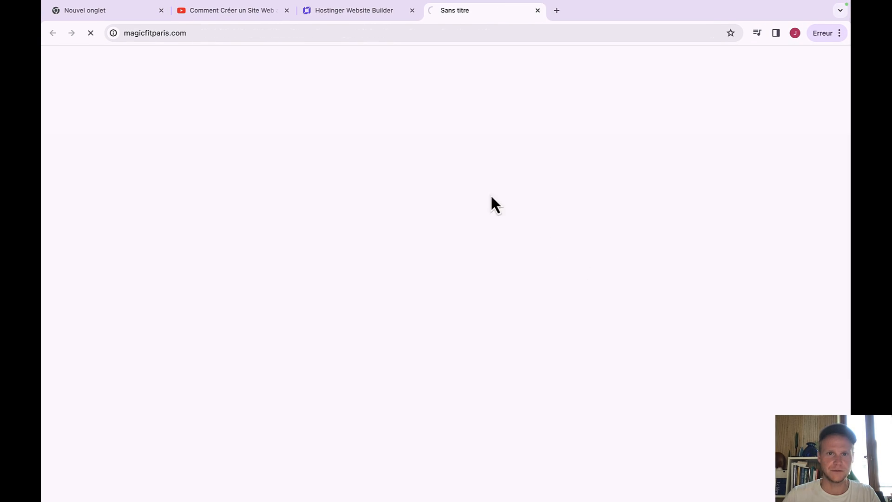
Scroll through the live magicfitparis.com homepage, then close the YouTube and 'Nouvel onglet' tabs.
{"action": "scroll", "coordinate": [462, 237], "scroll_direction": "down", "scroll_amount": 10}
{"action": "scroll", "coordinate": [463, 240], "scroll_direction": "down", "scroll_amount": 15}
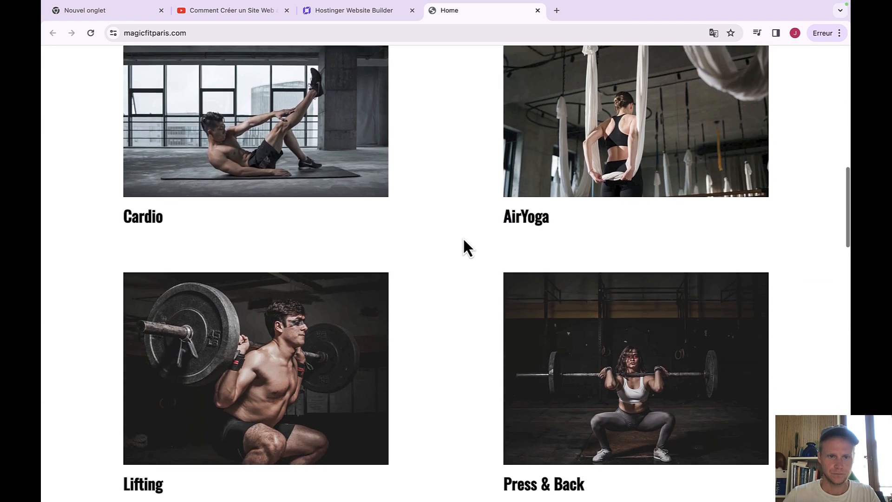
{"action": "scroll", "coordinate": [463, 239], "scroll_direction": "down", "scroll_amount": 4}
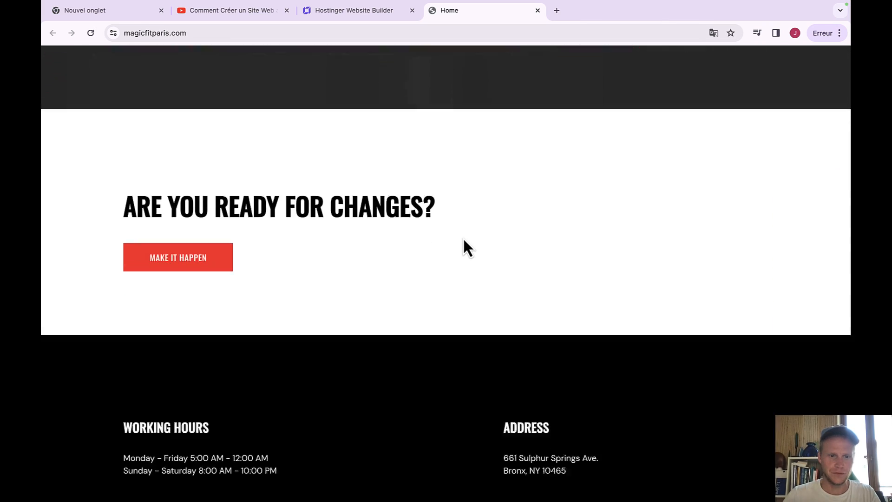
{"action": "scroll", "coordinate": [462, 237], "scroll_direction": "up", "scroll_amount": 20}
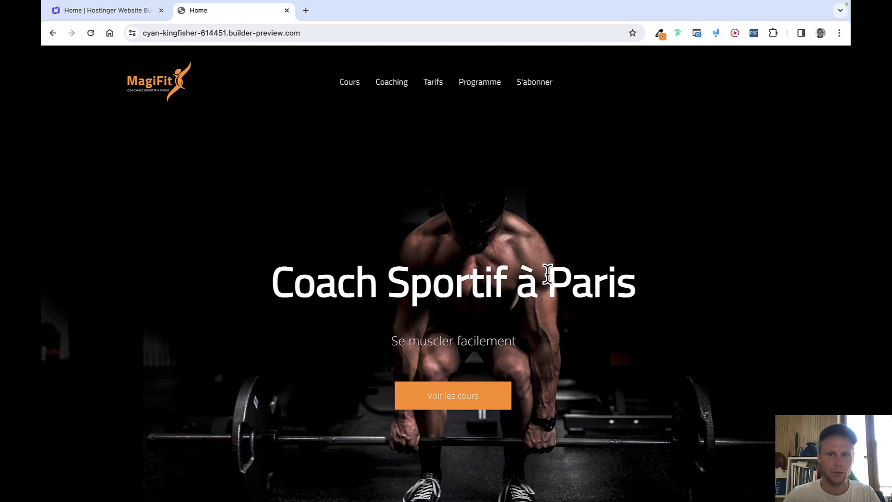
{"action": "scroll", "coordinate": [548, 274], "scroll_direction": "down", "scroll_amount": 20}
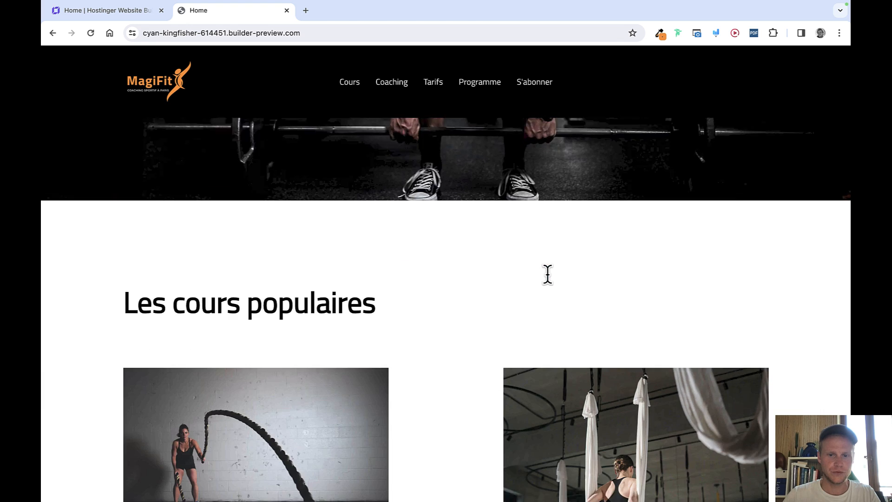
{"action": "scroll", "coordinate": [548, 276], "scroll_direction": "down", "scroll_amount": 10}
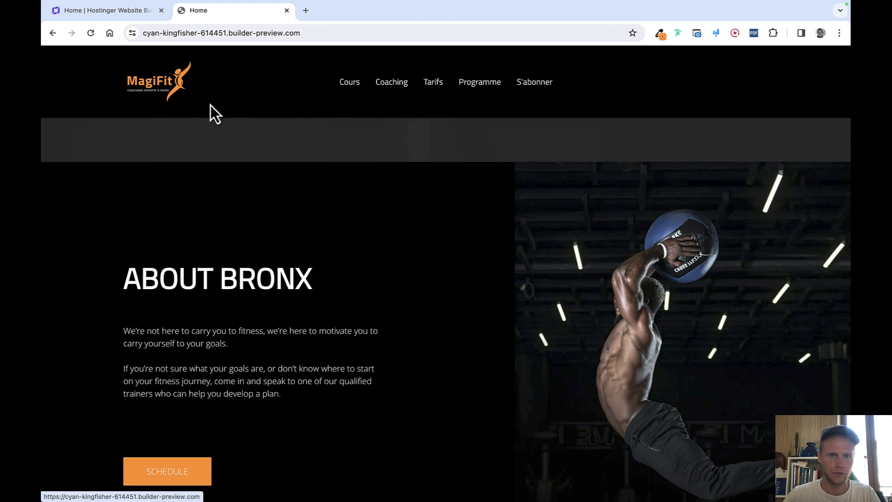
{"action": "scroll", "coordinate": [361, 257], "scroll_direction": "down", "scroll_amount": 2}
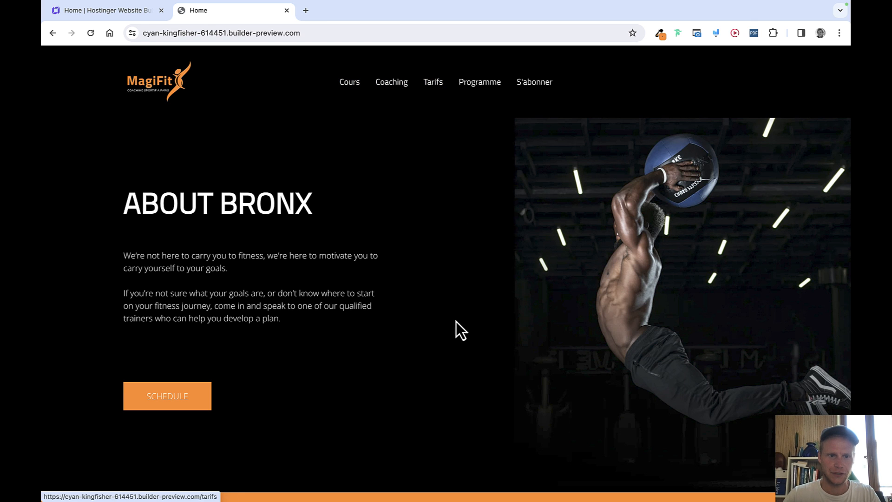
{"action": "scroll", "coordinate": [453, 324], "scroll_direction": "down", "scroll_amount": 12}
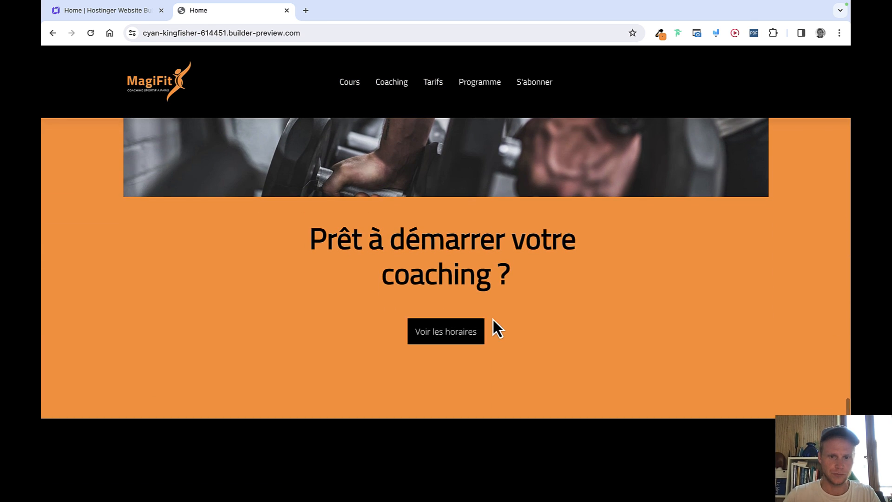
{"action": "scroll", "coordinate": [492, 320], "scroll_direction": "up", "scroll_amount": 20}
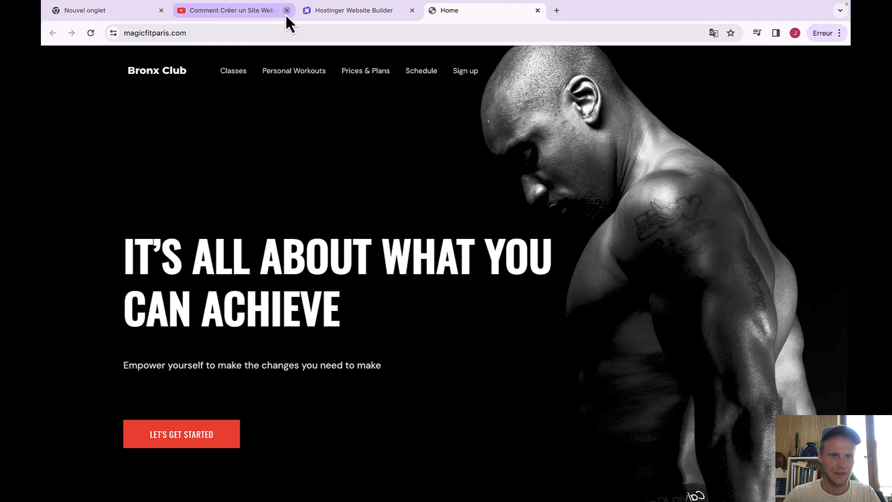
{"action": "left_click", "coordinate": [286, 11]}
{"action": "left_click", "coordinate": [162, 11]}
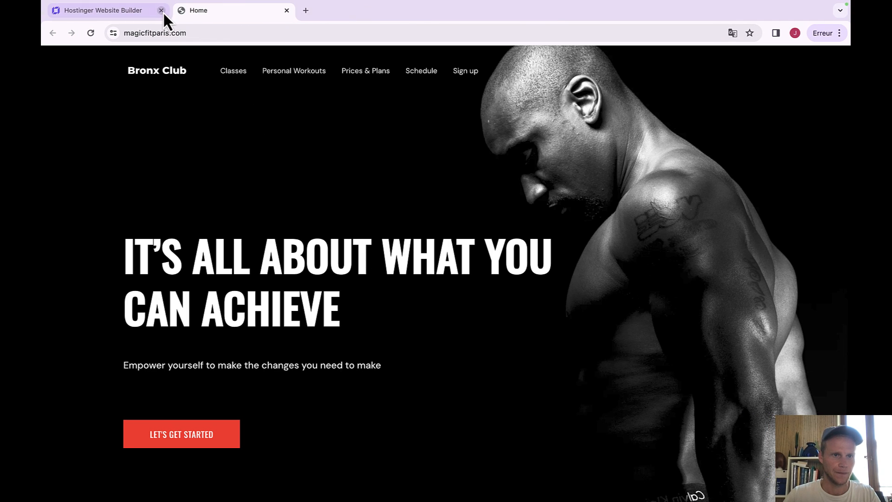
Return to the editor, dismiss the survey, and change the hero heading to 'Coach Sportif à Paris'.
{"action": "left_click", "coordinate": [286, 10]}
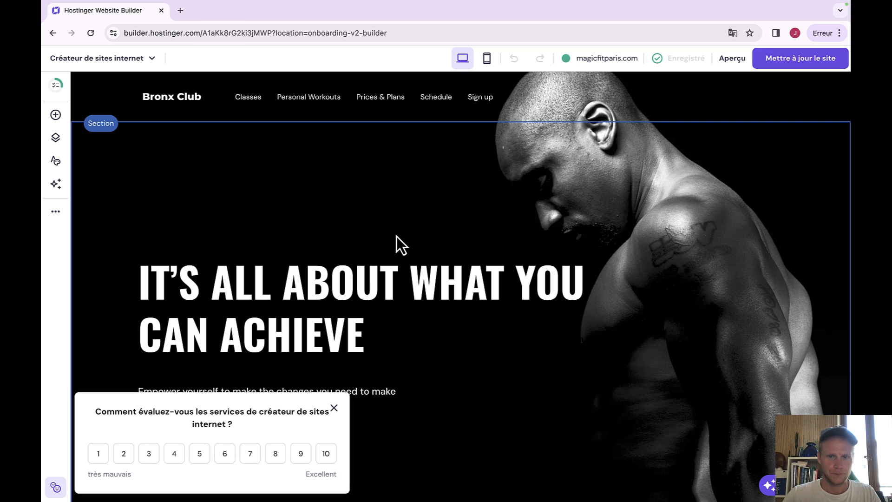
{"action": "left_click", "coordinate": [333, 408]}
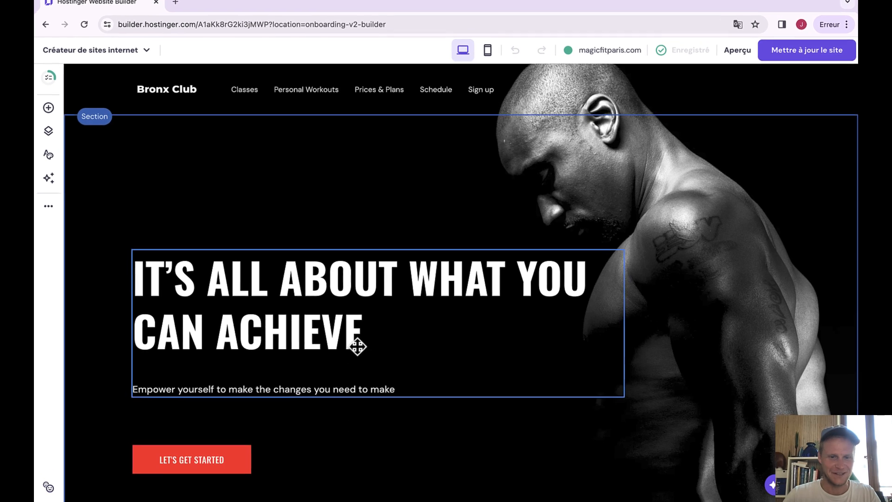
{"action": "left_click", "coordinate": [358, 343]}
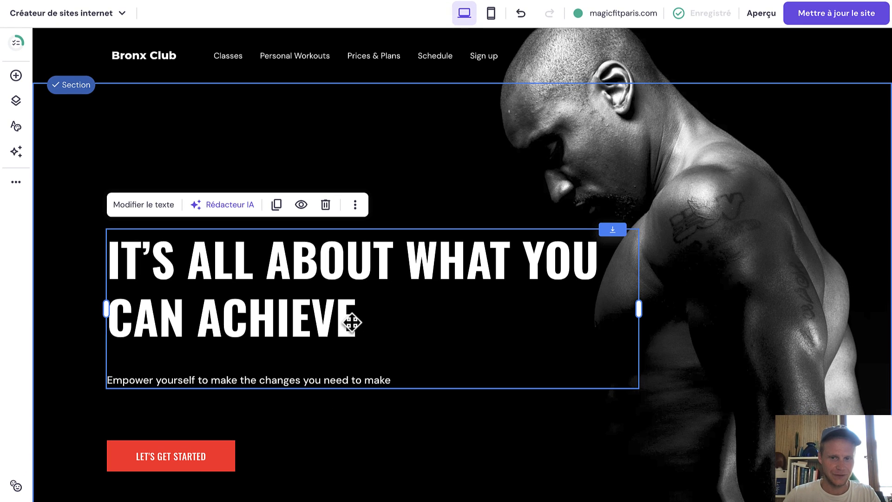
{"action": "left_click", "coordinate": [357, 307]}
{"action": "left_click_drag", "start_coordinate": [360, 304], "coordinate": [109, 259]}
{"action": "type", "text": "C"}
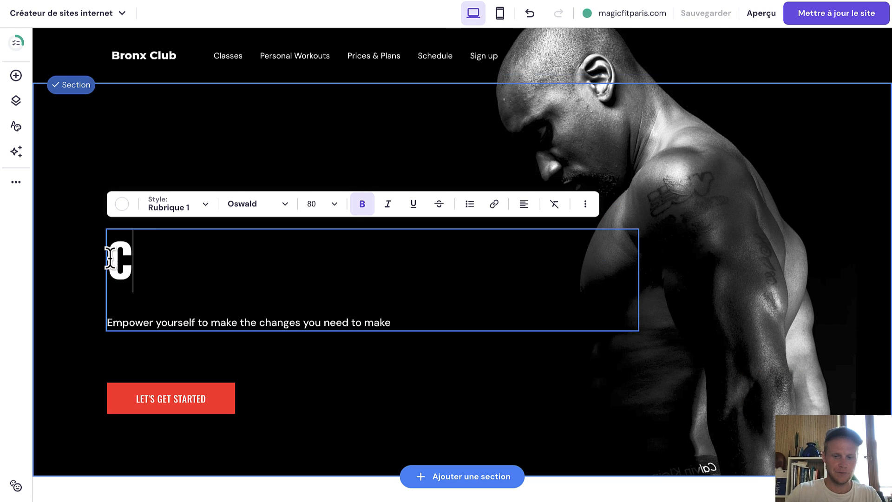
{"action": "type", "text": "oach Spor"}
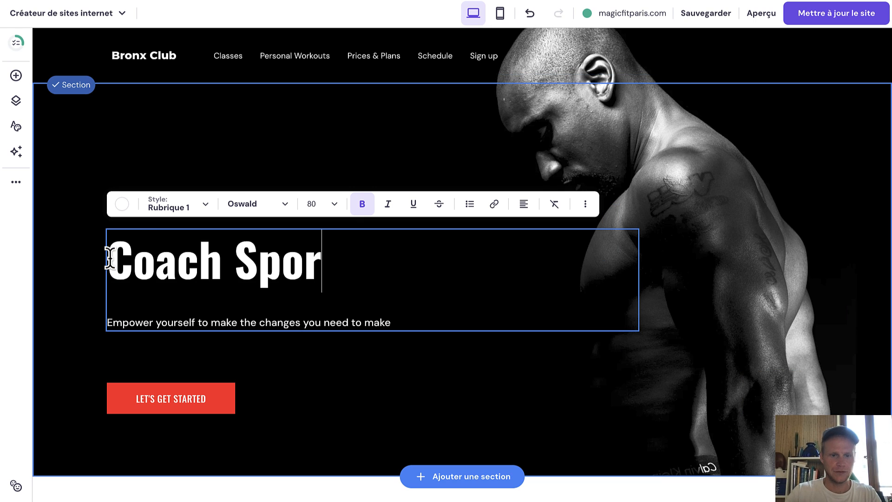
{"action": "type", "text": "tif à Paris"}
Replace the hero subtitle with 'Se Muscler Rapidement'.
{"action": "left_click", "coordinate": [342, 318]}
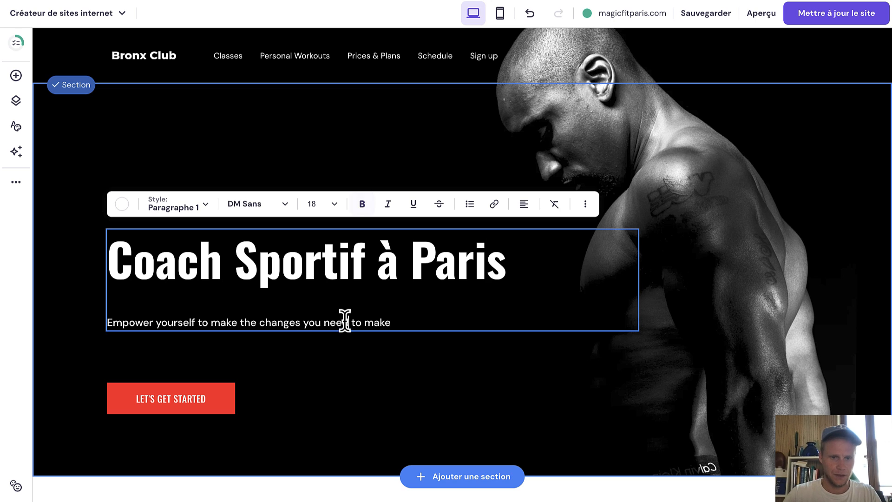
{"action": "triple_click", "coordinate": [342, 318]}
{"action": "type", "text": "Se Musc"}
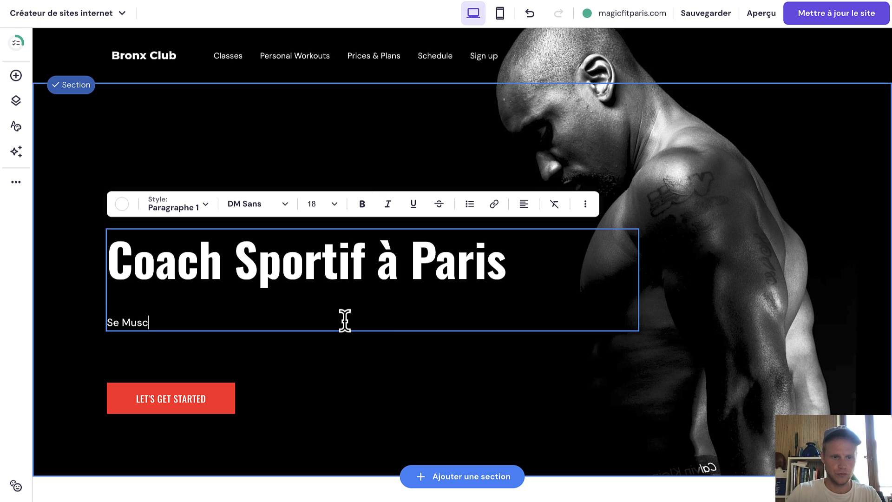
{"action": "type", "text": "ler Rap"}
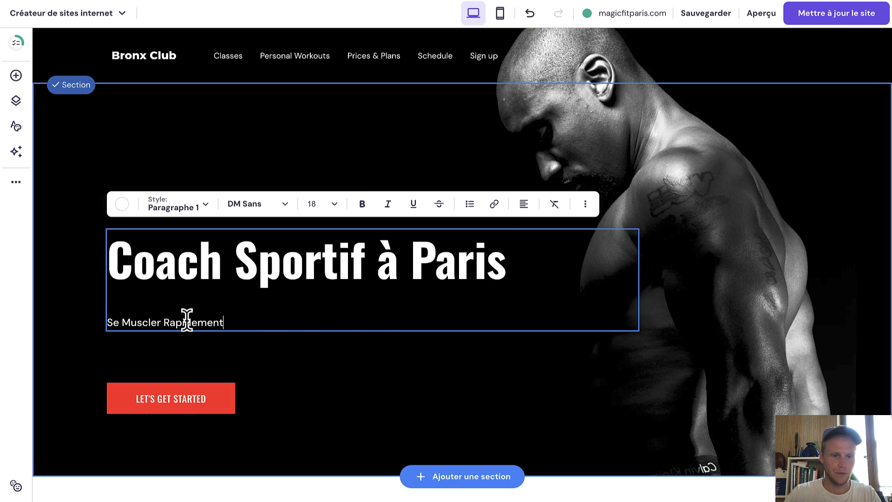
{"action": "type", "text": "idement"}
{"action": "left_click", "coordinate": [272, 264]}
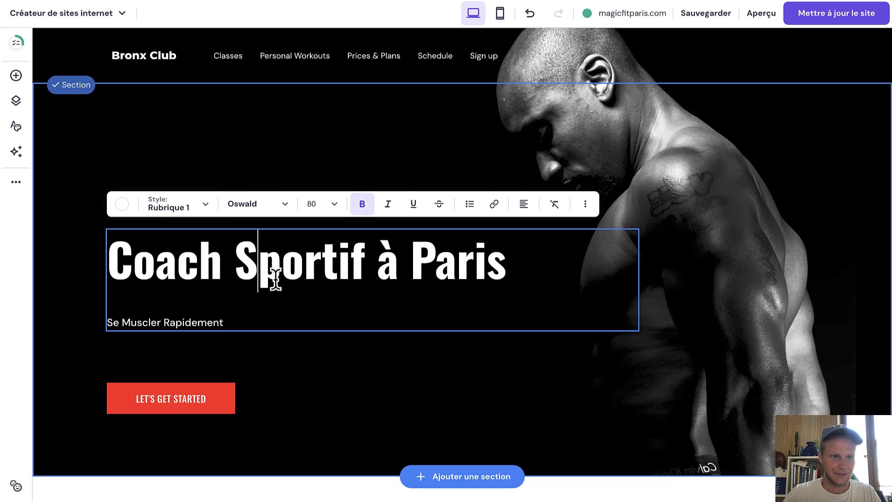
Rename the POPULAR CLASSES heading to 'Les cours populaires' and select the LET'S GET STARTED button.
{"action": "scroll", "coordinate": [360, 293], "scroll_direction": "down", "scroll_amount": 8}
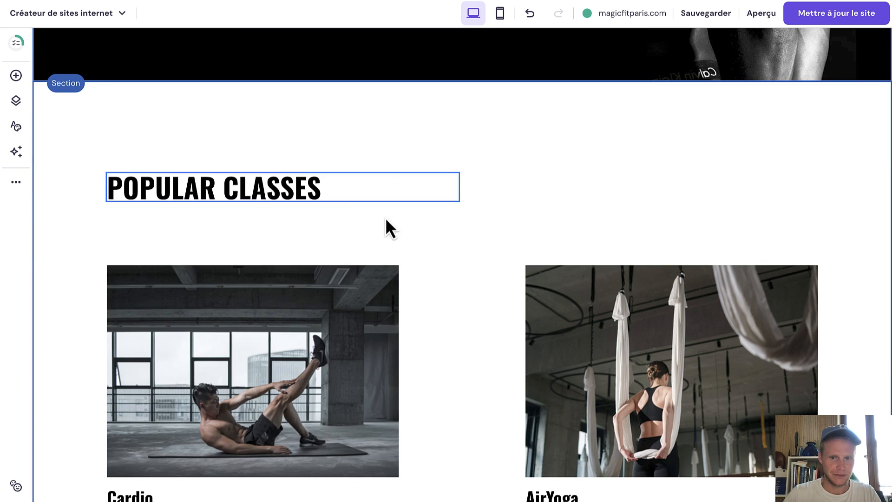
{"action": "scroll", "coordinate": [405, 253], "scroll_direction": "down", "scroll_amount": 12}
{"action": "scroll", "coordinate": [405, 253], "scroll_direction": "down", "scroll_amount": 12}
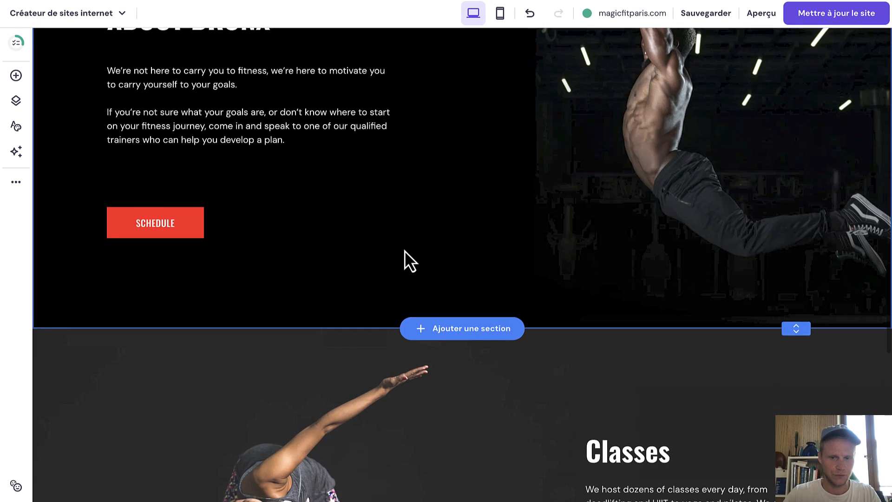
{"action": "scroll", "coordinate": [405, 253], "scroll_direction": "up", "scroll_amount": 16}
{"action": "scroll", "coordinate": [404, 250], "scroll_direction": "up", "scroll_amount": 10}
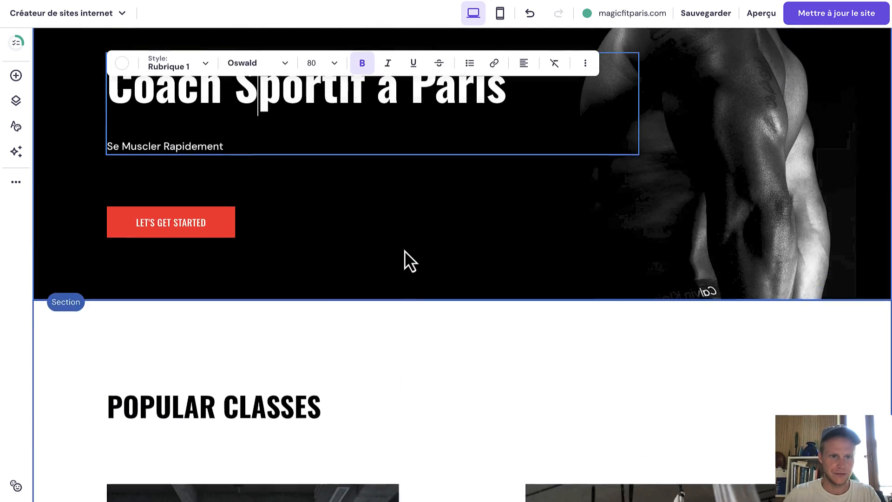
{"action": "scroll", "coordinate": [404, 250], "scroll_direction": "down", "scroll_amount": 2}
{"action": "double_click", "coordinate": [287, 300]}
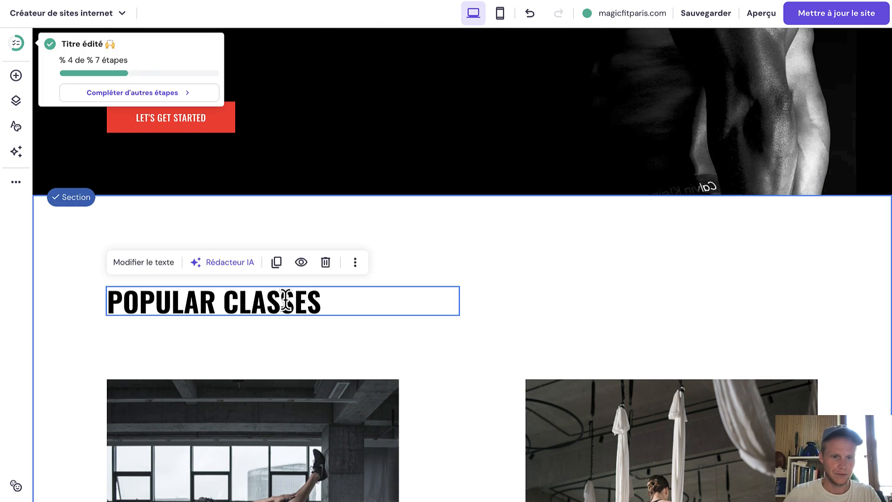
{"action": "key", "text": "ctrl+a"}
{"action": "type", "text": "Les "}
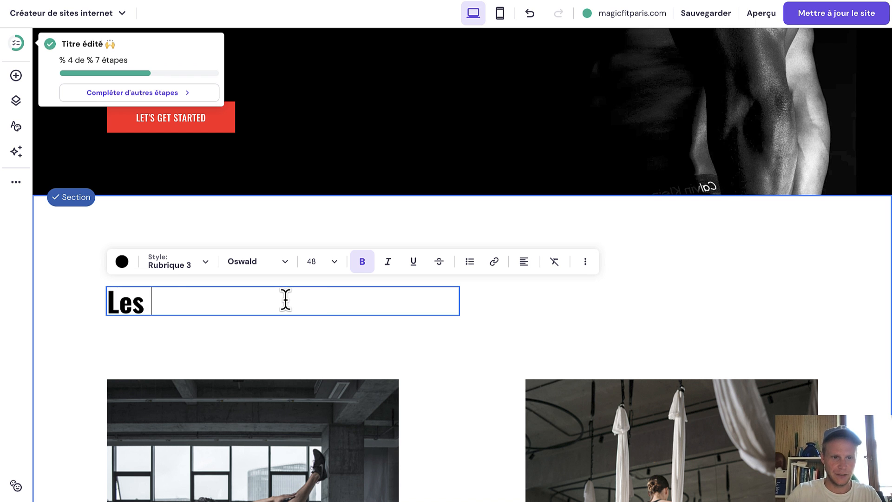
{"action": "type", "text": "cours popula"}
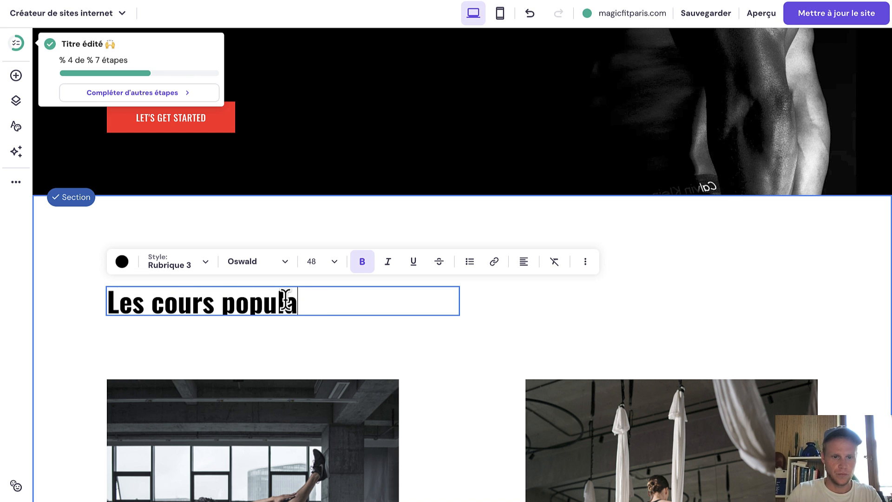
{"action": "type", "text": "ires"}
{"action": "scroll", "coordinate": [366, 118], "scroll_direction": "up", "scroll_amount": 5}
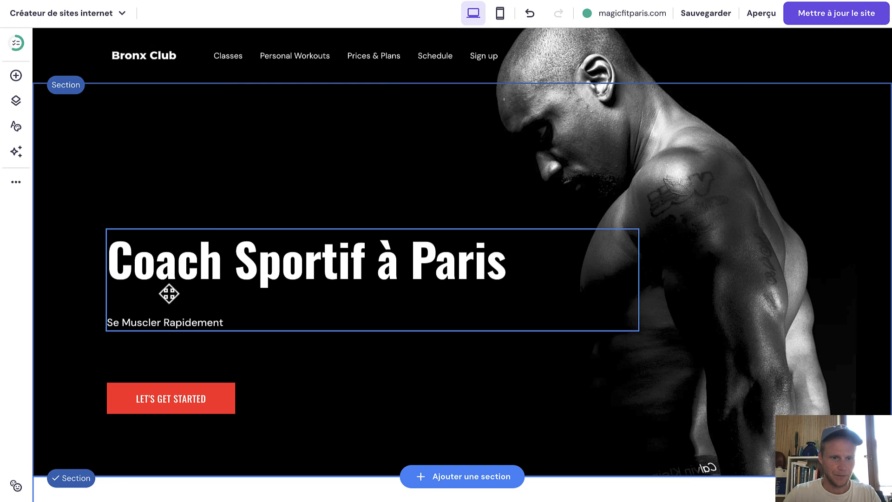
{"action": "left_click", "coordinate": [205, 389]}
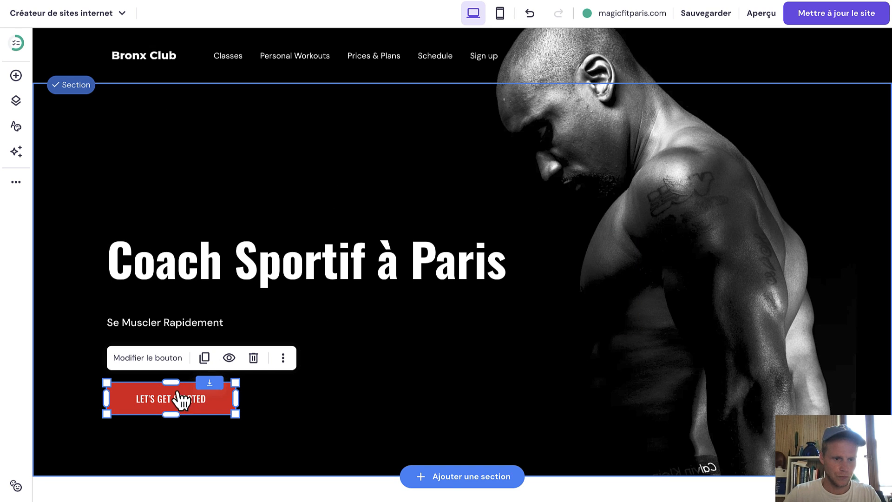
Change the hero button's label text to 'Voir les cours'.
{"action": "left_click", "coordinate": [165, 360]}
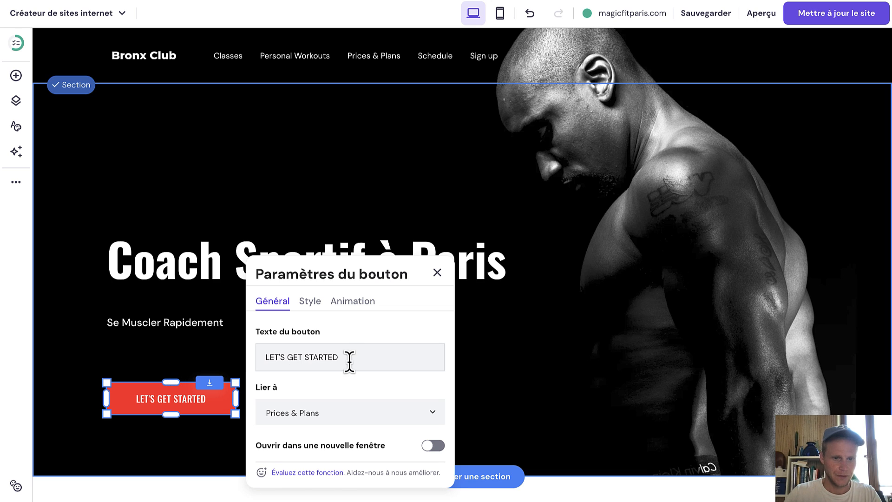
{"action": "left_click_drag", "start_coordinate": [340, 358], "coordinate": [247, 354]}
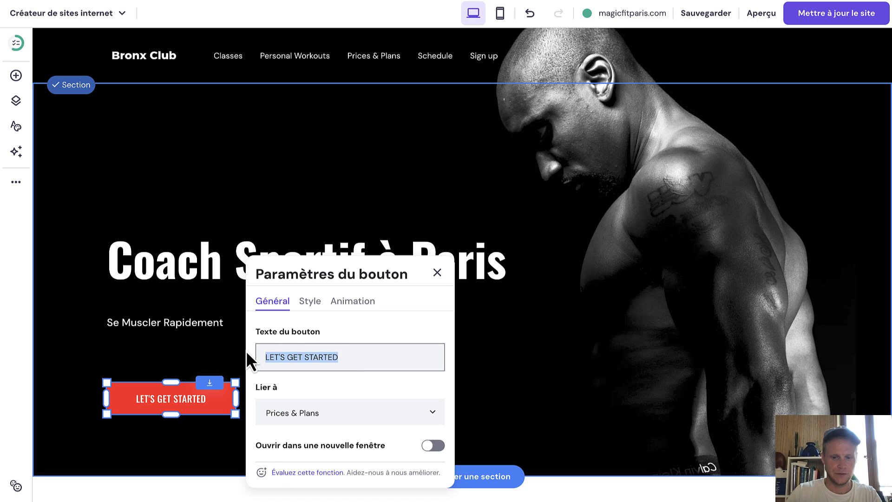
{"action": "type", "text": "Voir les ho"}
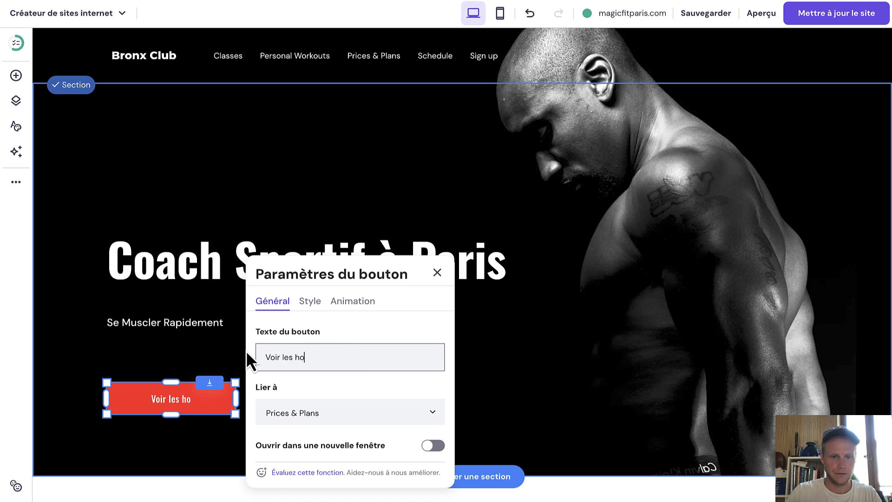
{"action": "type", "text": "raires"}
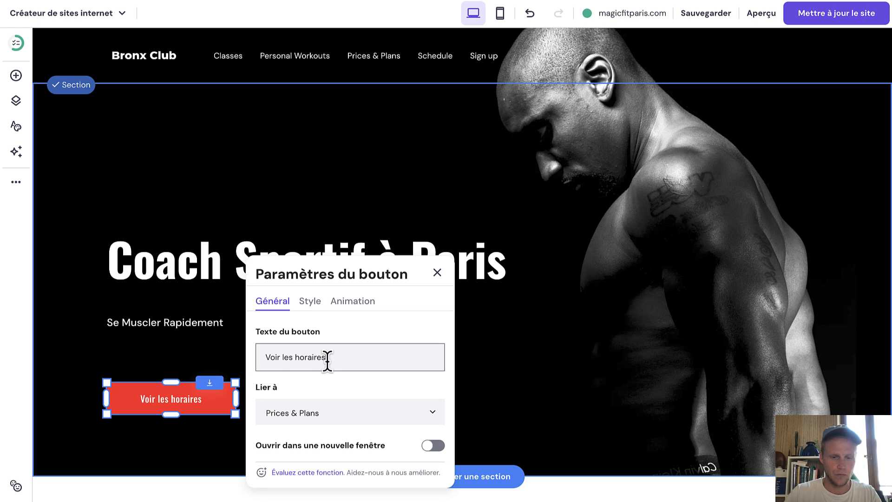
{"action": "key", "text": "BackSpace"}
{"action": "key", "text": "BackSpace"}
{"action": "key", "text": "BackSpace"}
{"action": "key", "text": "BackSpace"}
{"action": "key", "text": "BackSpace"}
{"action": "key", "text": "BackSpace"}
{"action": "key", "text": "BackSpace"}
{"action": "key", "text": "BackSpace"}
{"action": "type", "text": "cou"}
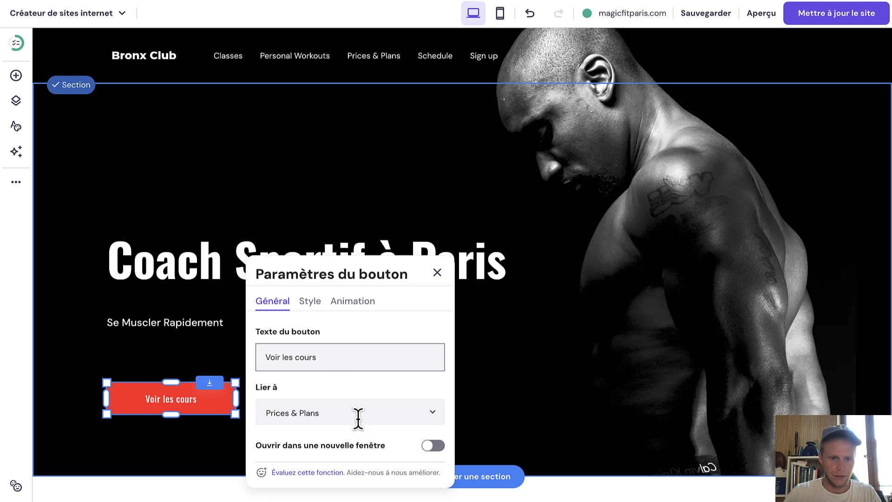
Link the button to the Classes page and close its settings.
{"action": "left_click", "coordinate": [357, 416]}
{"action": "scroll", "coordinate": [376, 408], "scroll_direction": "down", "scroll_amount": 3}
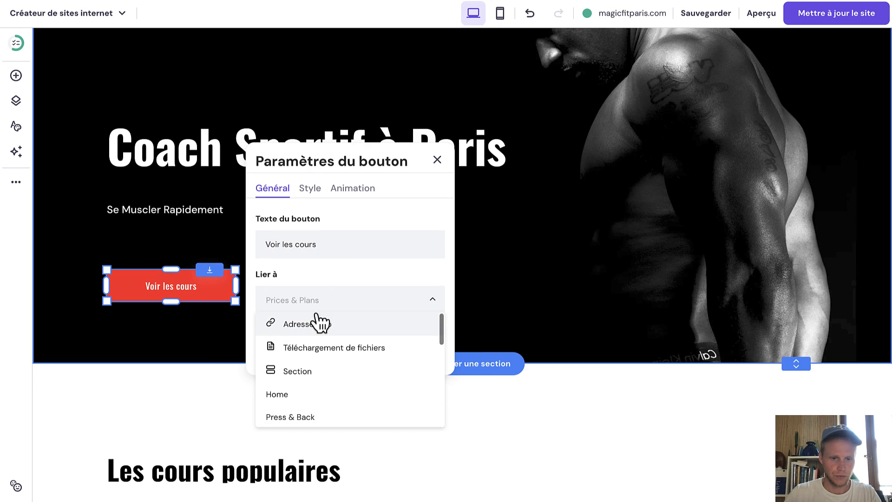
{"action": "scroll", "coordinate": [331, 363], "scroll_direction": "down", "scroll_amount": 2}
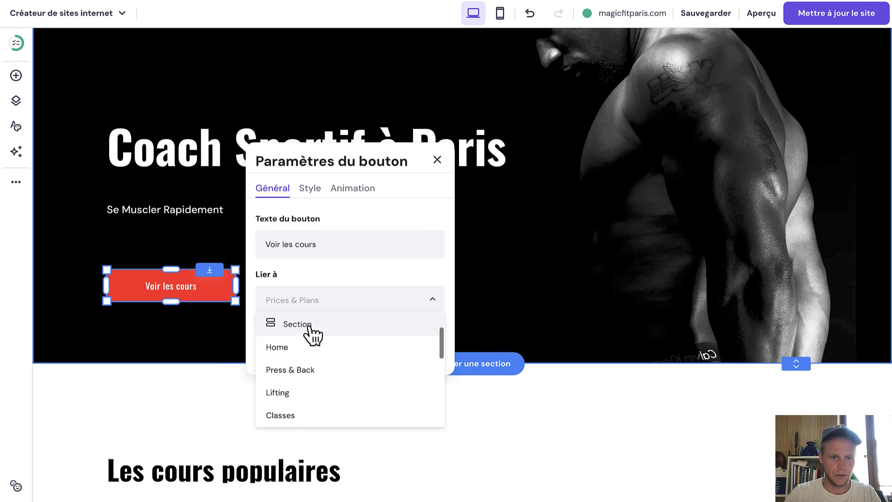
{"action": "left_click", "coordinate": [280, 416]}
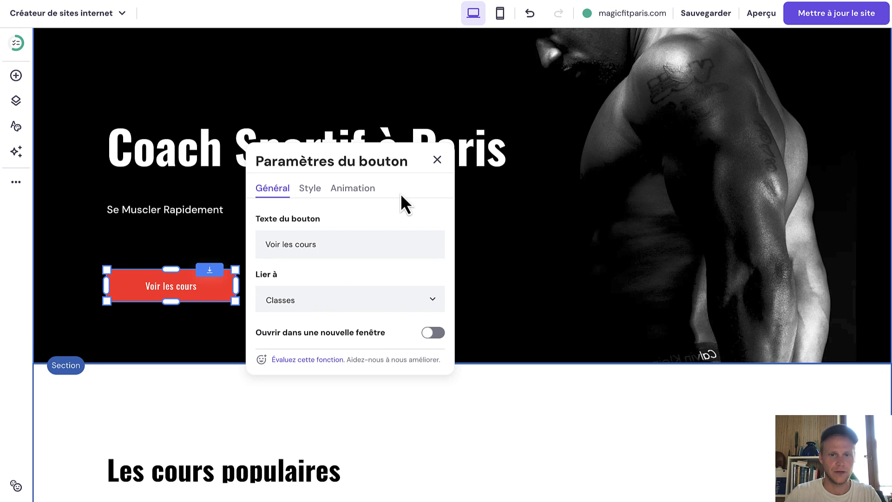
{"action": "left_click", "coordinate": [438, 161]}
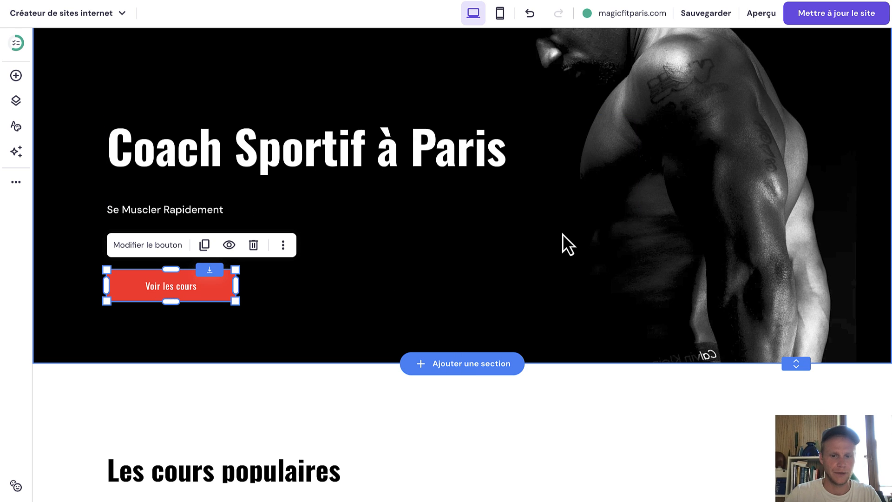
{"action": "scroll", "coordinate": [562, 237], "scroll_direction": "up", "scroll_amount": 3}
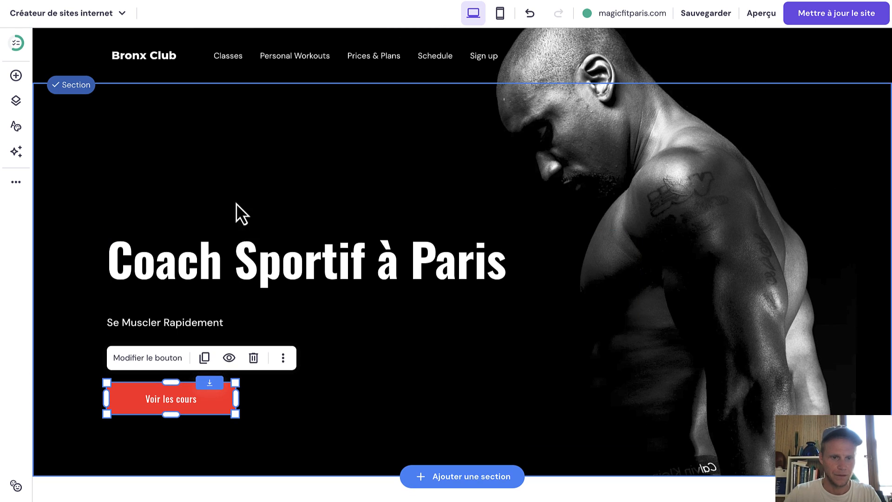
Move the heading block toward the page centre and centre-align the heading and subtitle text.
{"action": "left_click", "coordinate": [565, 261]}
{"action": "double_click", "coordinate": [270, 261]}
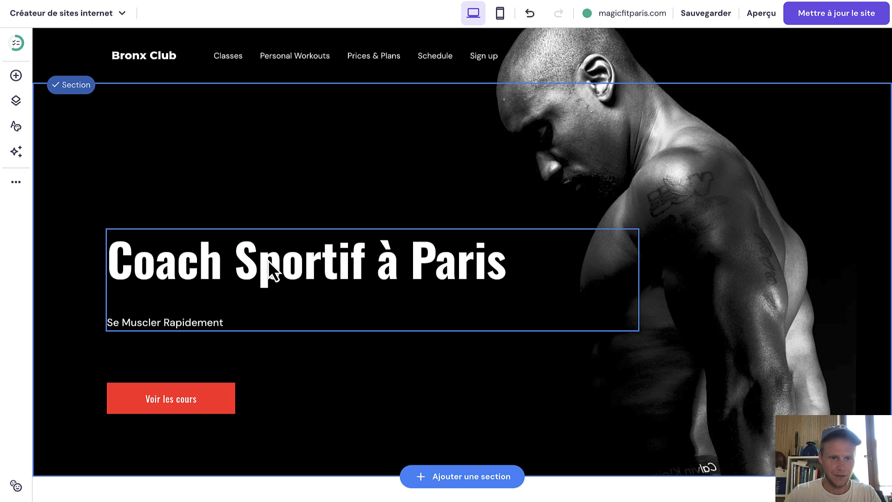
{"action": "left_click_drag", "start_coordinate": [269, 261], "coordinate": [409, 262]}
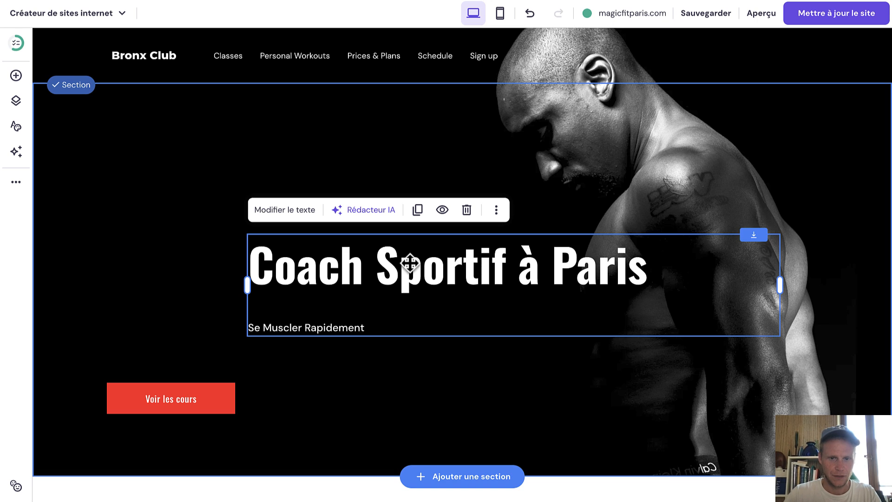
{"action": "left_click", "coordinate": [409, 263]}
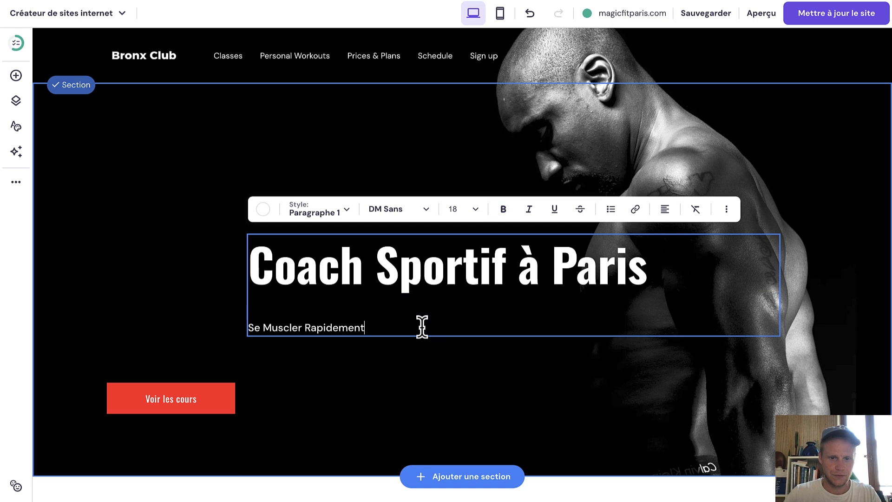
{"action": "left_click_drag", "start_coordinate": [421, 326], "coordinate": [238, 235]}
{"action": "left_click", "coordinate": [664, 210]}
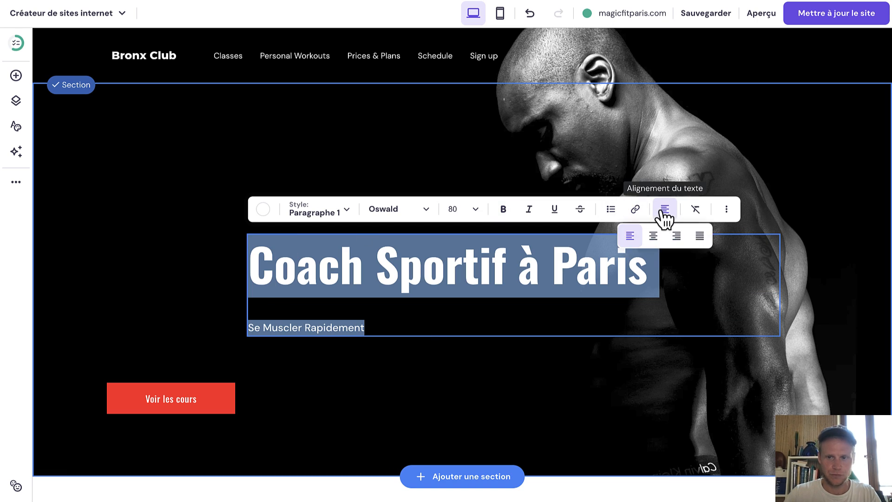
{"action": "left_click", "coordinate": [654, 236]}
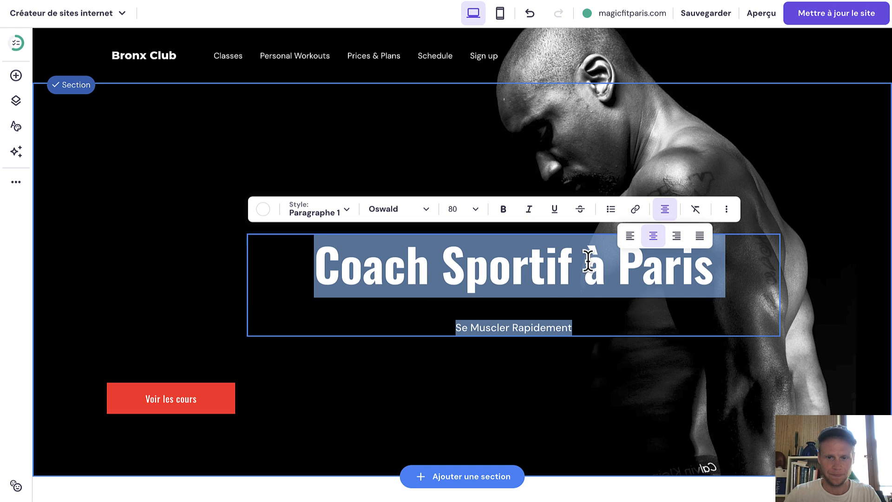
{"action": "left_click", "coordinate": [740, 297]}
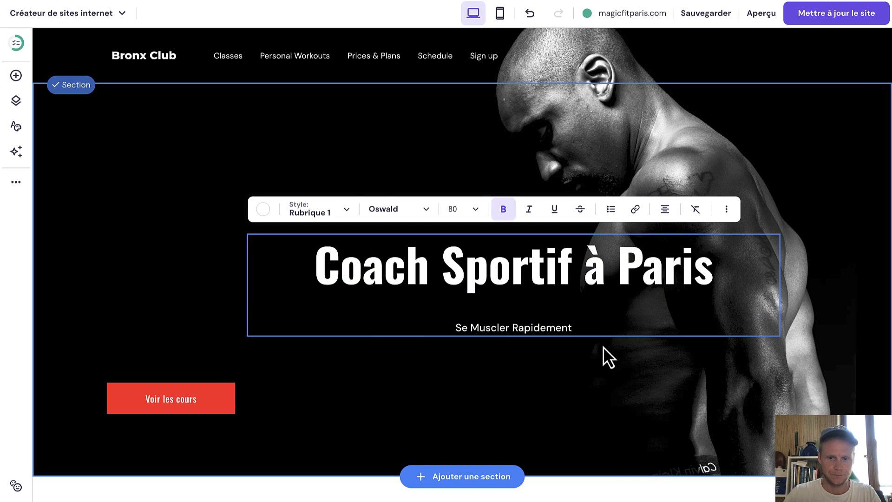
Move the Voir les cours button beneath the text and nudge the heading block to centre.
{"action": "left_click_drag", "start_coordinate": [207, 398], "coordinate": [484, 388]}
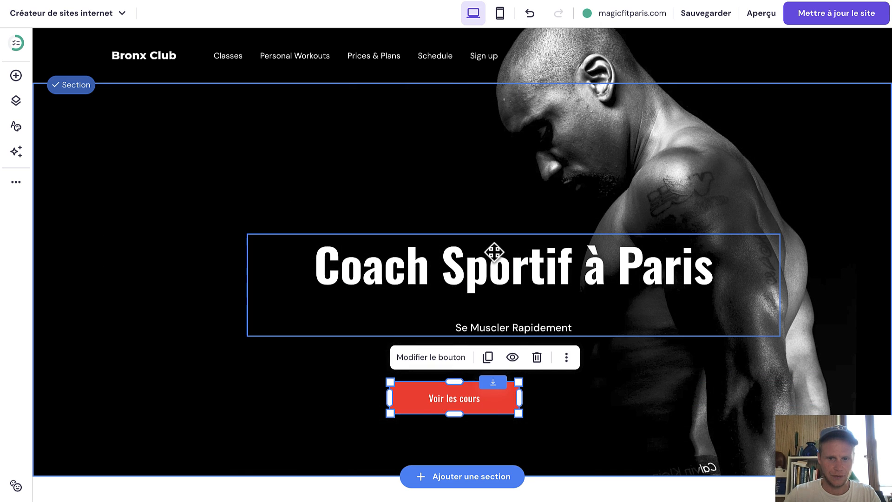
{"action": "left_click_drag", "start_coordinate": [493, 252], "coordinate": [445, 250]}
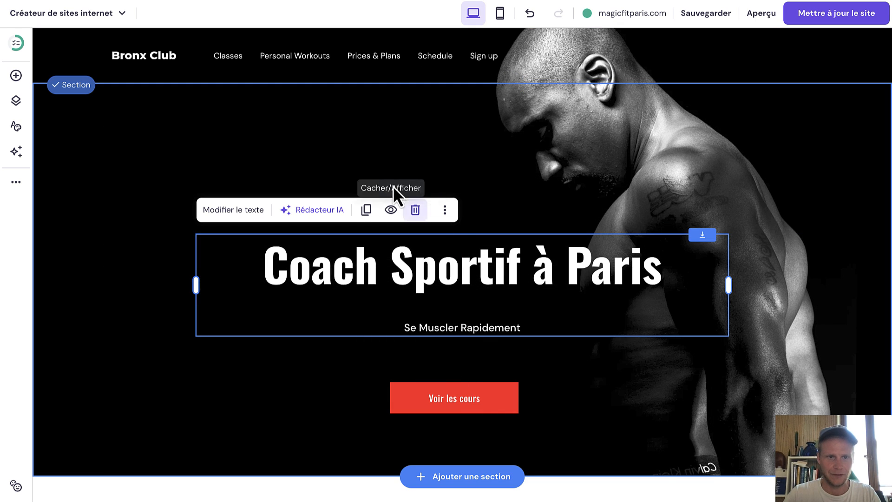
{"action": "left_click", "coordinate": [387, 182]}
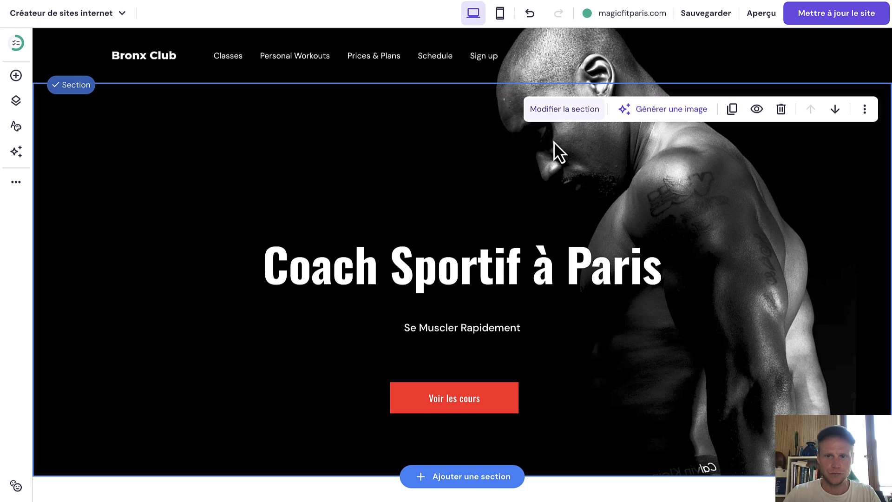
In the hero section settings, search the free stock photos for fitness images.
{"action": "left_click", "coordinate": [565, 116]}
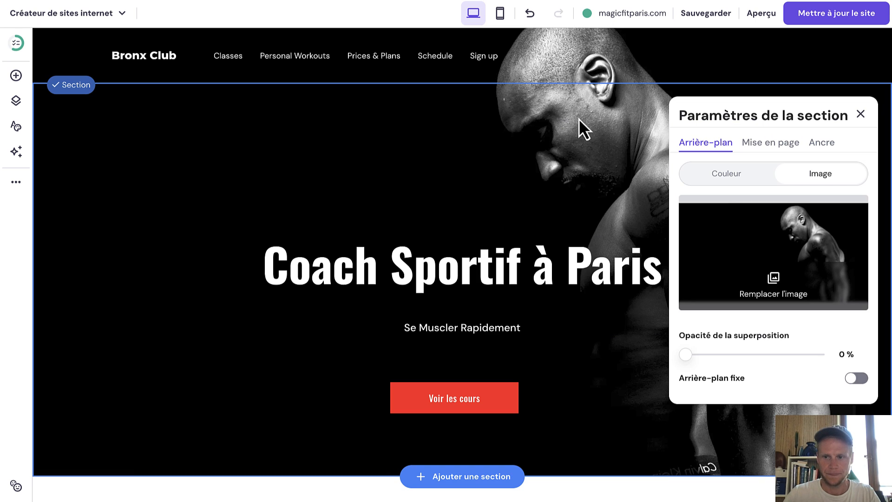
{"action": "left_click", "coordinate": [770, 287]}
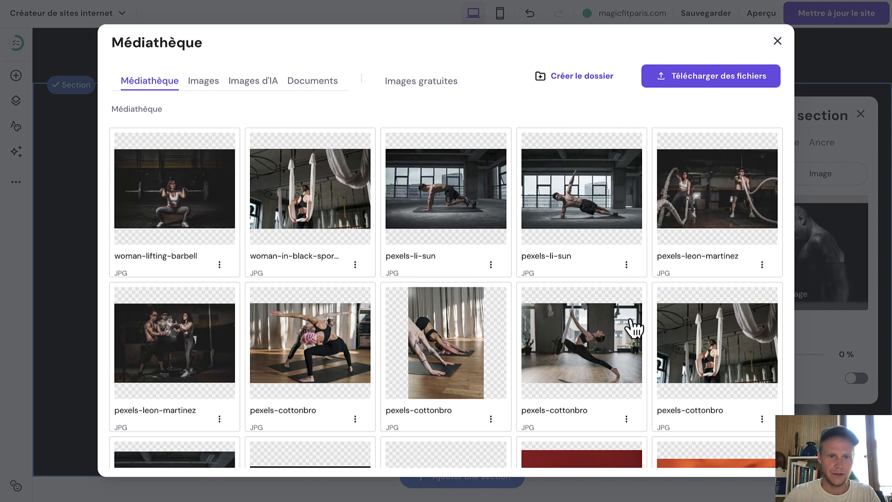
{"action": "mouse_move", "coordinate": [478, 375]}
{"action": "scroll", "coordinate": [474, 367], "scroll_direction": "down", "scroll_amount": 3}
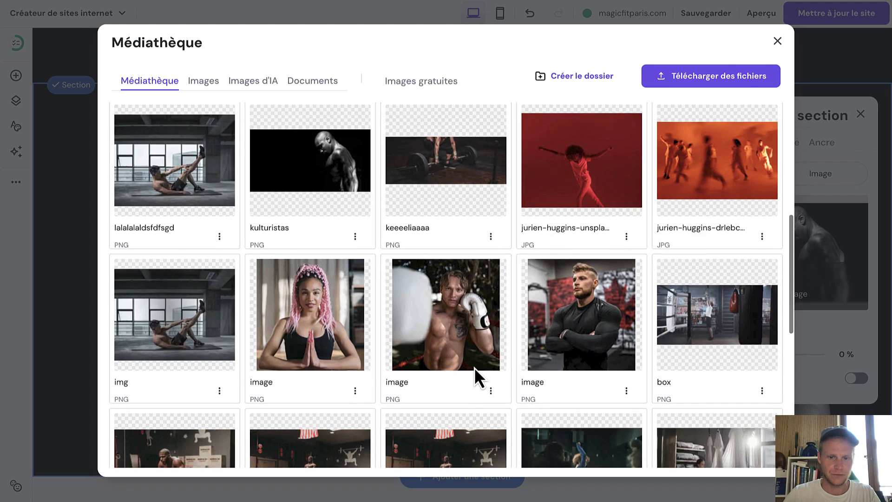
{"action": "scroll", "coordinate": [474, 279], "scroll_direction": "up", "scroll_amount": 7}
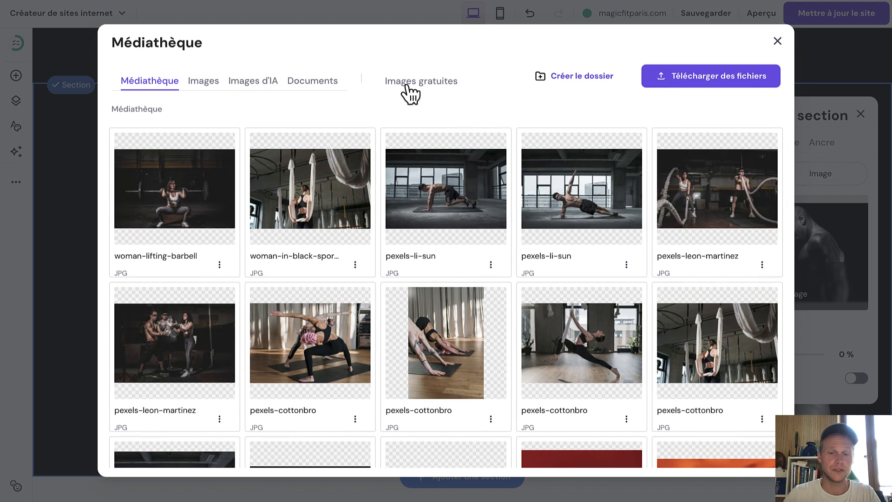
{"action": "left_click", "coordinate": [410, 93]}
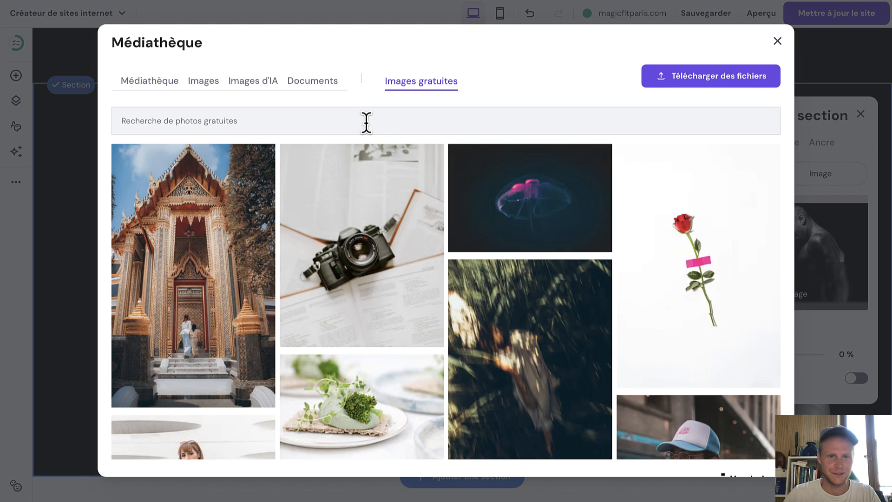
{"action": "left_click", "coordinate": [367, 122]}
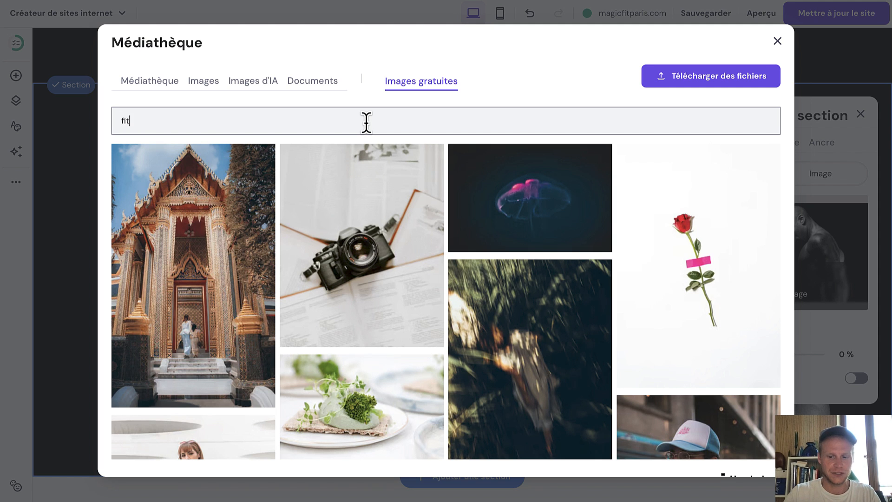
{"action": "key", "text": "Return"}
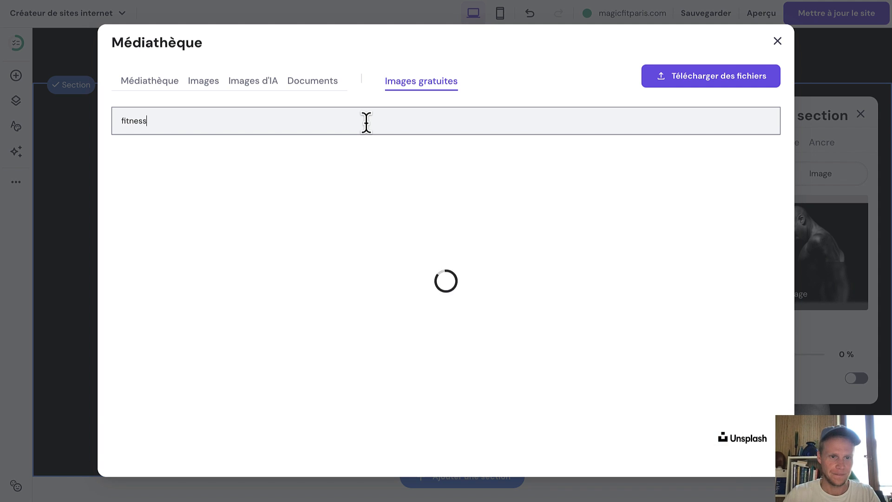
Set the dark barbell stock photo as the hero background.
{"action": "scroll", "coordinate": [379, 225], "scroll_direction": "down", "scroll_amount": 5}
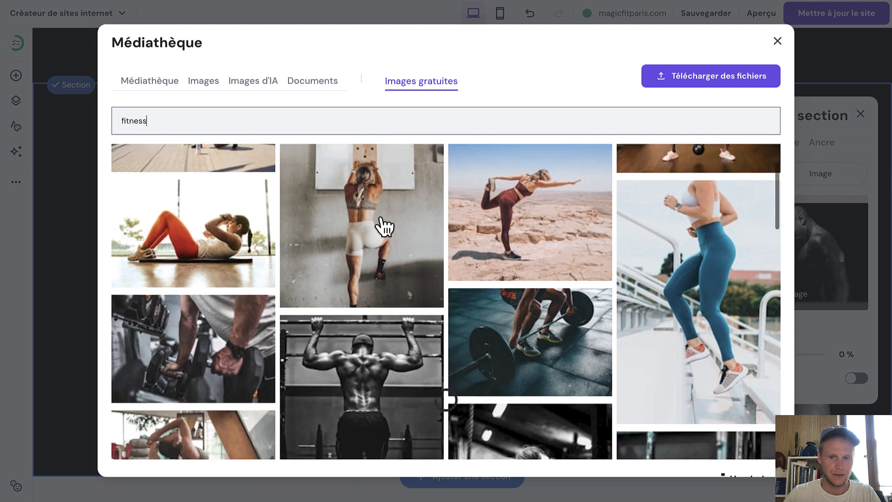
{"action": "scroll", "coordinate": [384, 227], "scroll_direction": "down", "scroll_amount": 6}
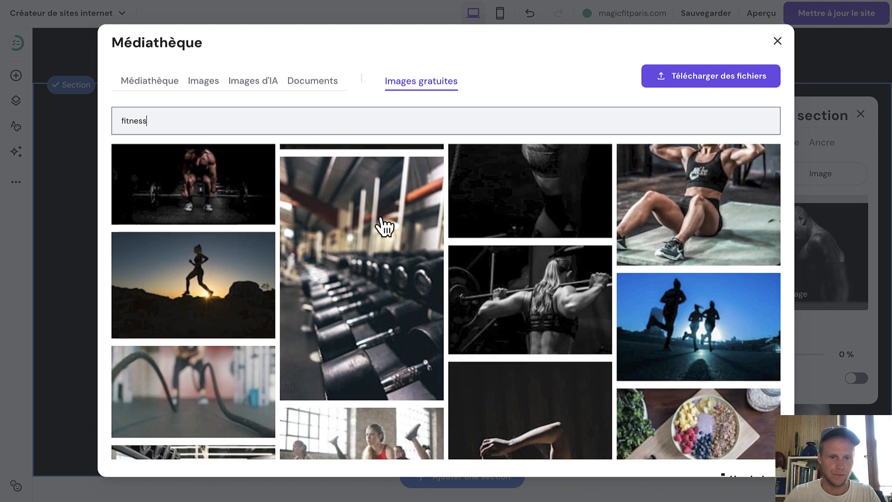
{"action": "scroll", "coordinate": [384, 226], "scroll_direction": "up", "scroll_amount": 2}
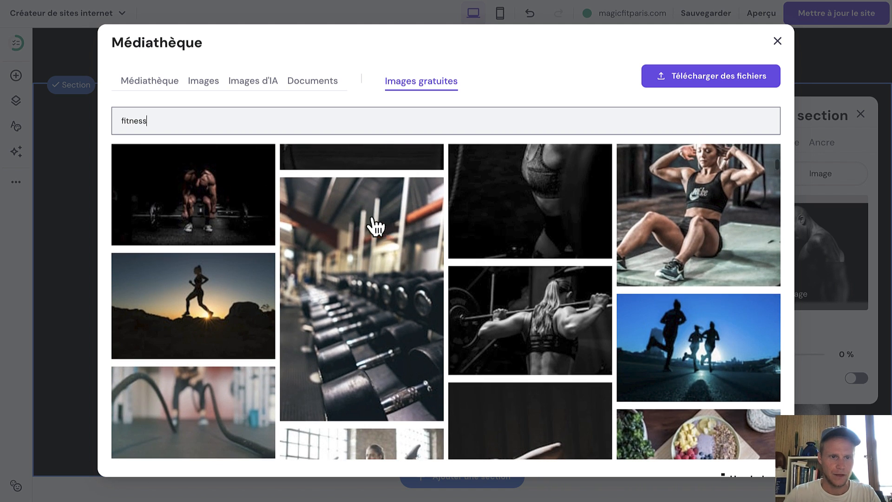
{"action": "left_click", "coordinate": [224, 207]}
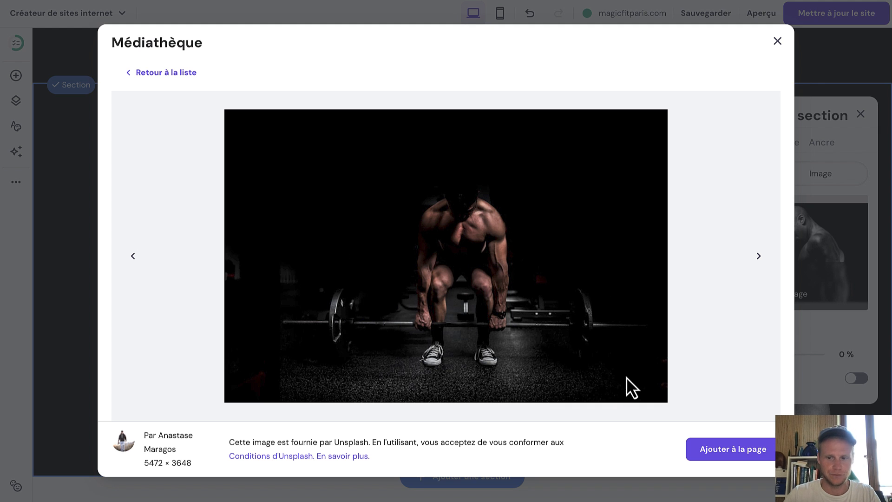
{"action": "left_click", "coordinate": [726, 450]}
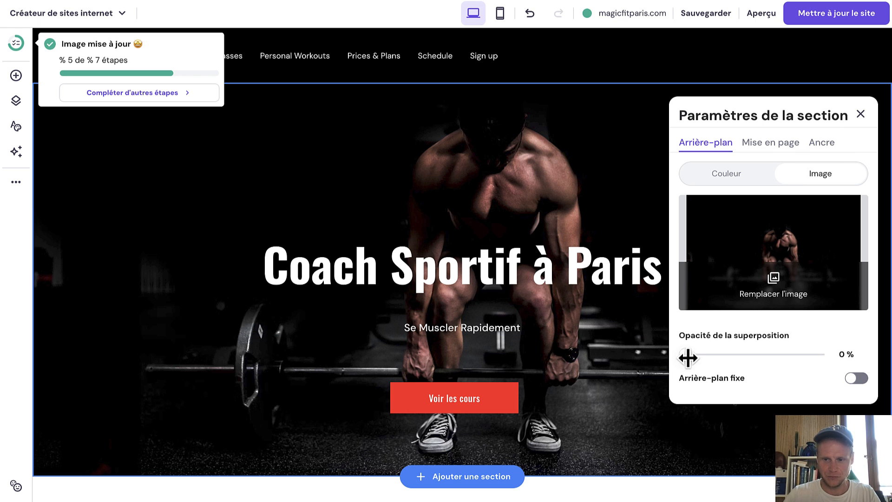
Leave the darkening overlay at 0% and close the section settings.
{"action": "mouse_move", "coordinate": [685, 356]}
{"action": "left_mouse_down"}
{"action": "mouse_move", "coordinate": [788, 353]}
{"action": "mouse_move", "coordinate": [669, 351]}
{"action": "left_mouse_up"}
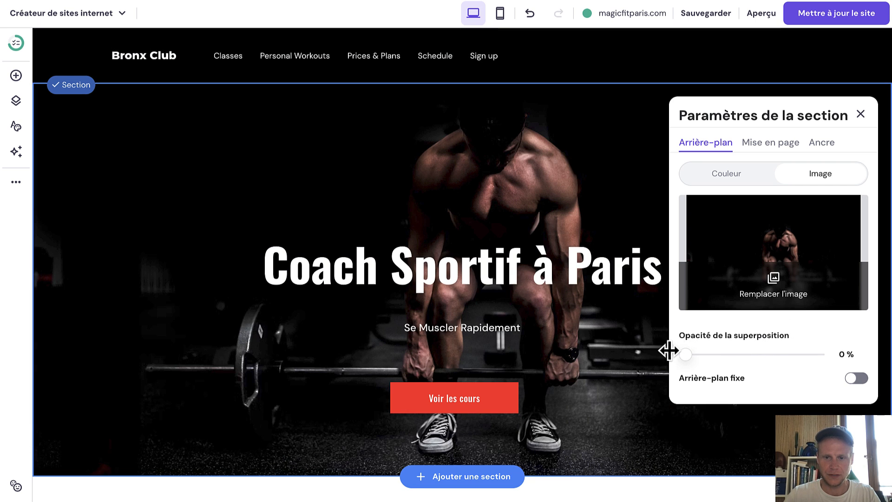
{"action": "left_click", "coordinate": [863, 114]}
{"action": "scroll", "coordinate": [477, 238], "scroll_direction": "down", "scroll_amount": 3}
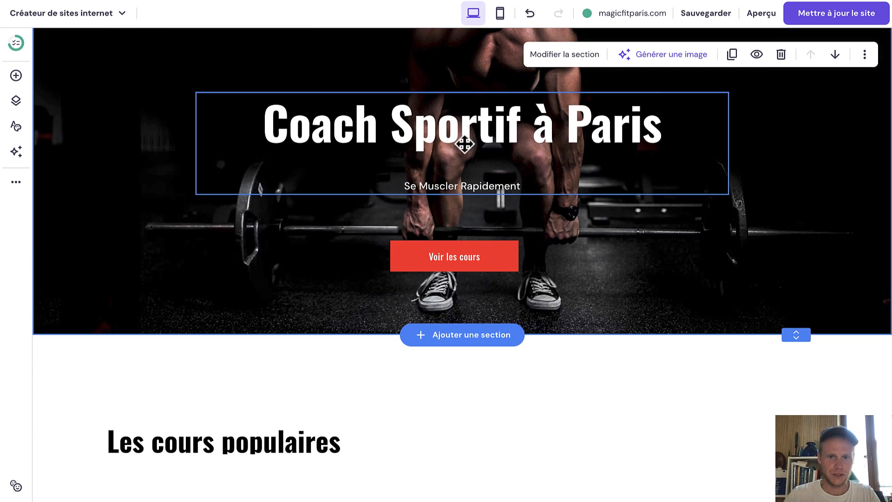
Change the 'Coach Sportif à Paris' heading font from Oswald to Hind Siliguri.
{"action": "triple_click", "coordinate": [408, 120]}
{"action": "left_click", "coordinate": [367, 77]}
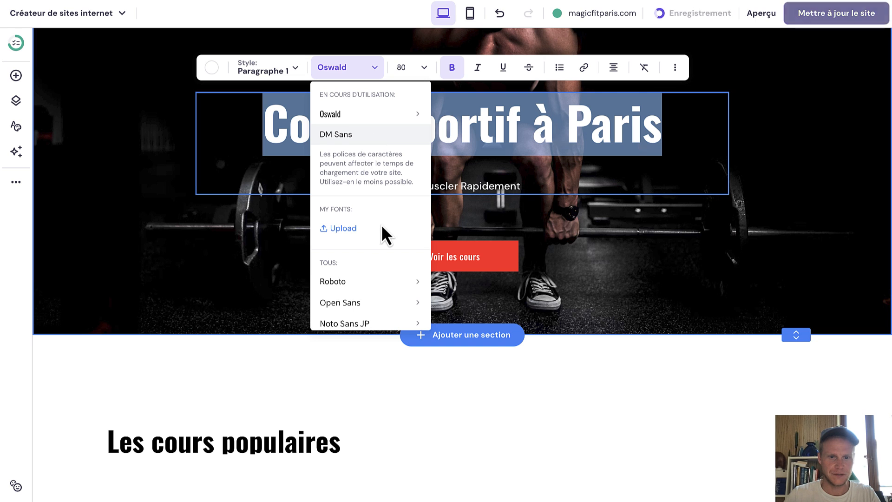
{"action": "mouse_move", "coordinate": [360, 282]}
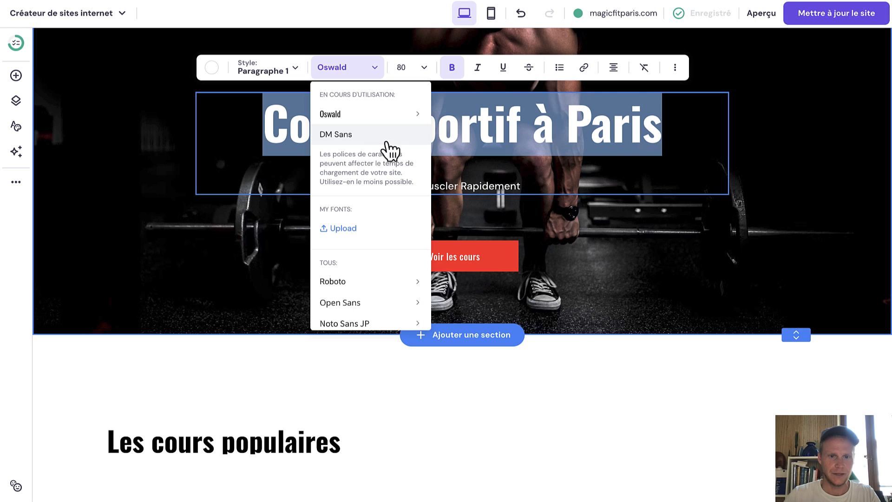
{"action": "scroll", "coordinate": [370, 247], "scroll_direction": "down", "scroll_amount": 10}
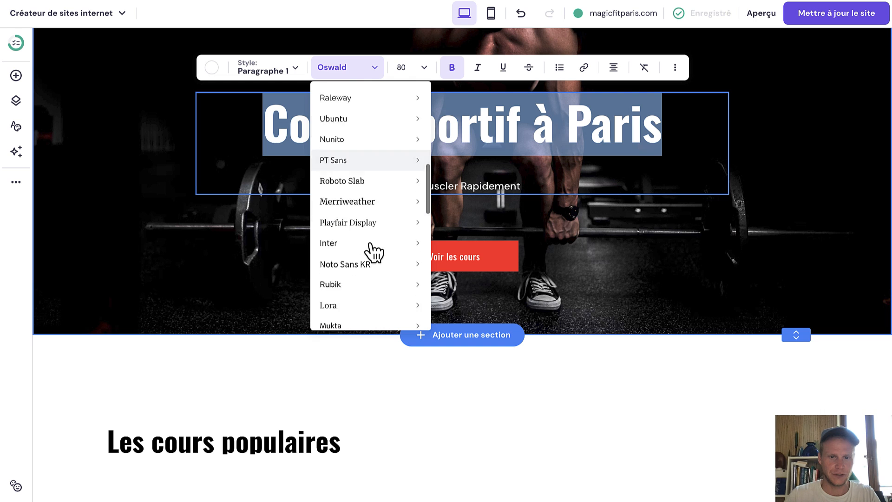
{"action": "left_click", "coordinate": [368, 243]}
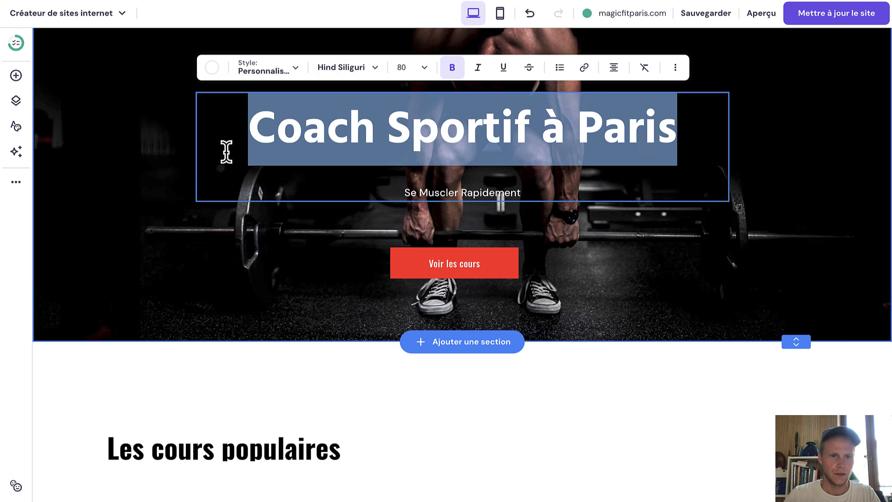
Try the Prosto One, Gruppo and Nunito Sans pairings, then apply Titillium Web site-wide.
{"action": "left_click", "coordinate": [15, 126]}
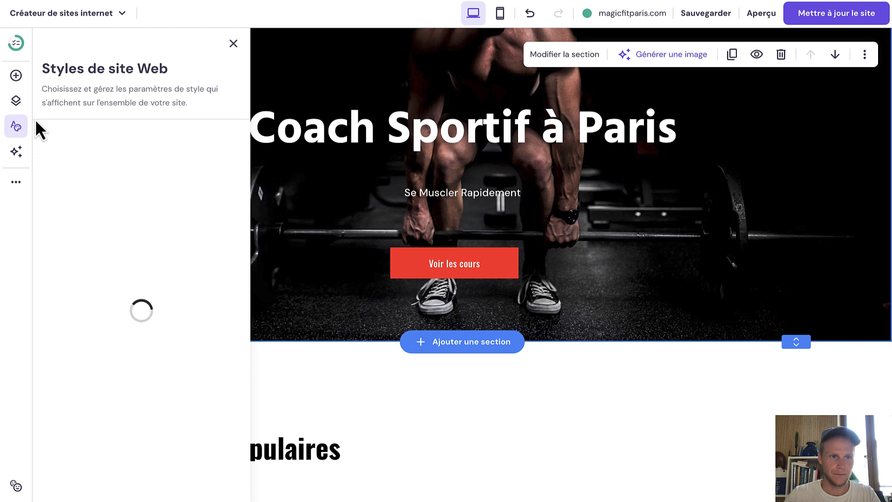
{"action": "left_click", "coordinate": [98, 146]}
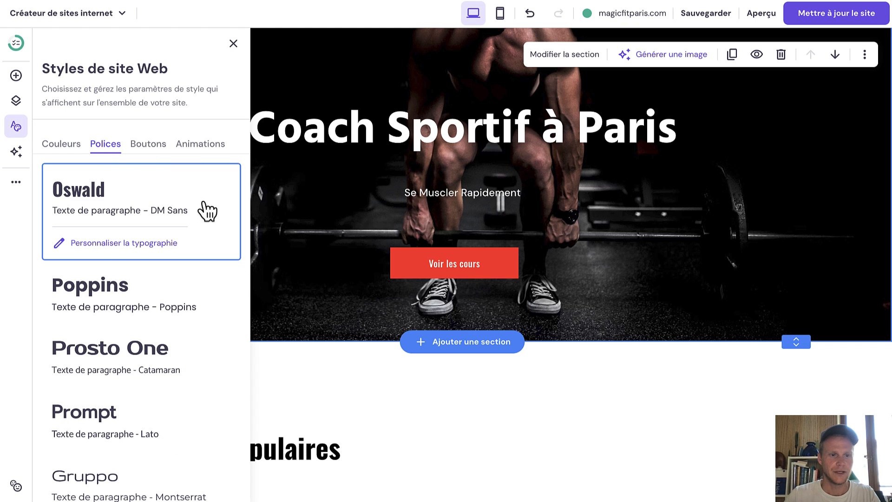
{"action": "left_click", "coordinate": [129, 347]}
{"action": "scroll", "coordinate": [145, 362], "scroll_direction": "down", "scroll_amount": 2}
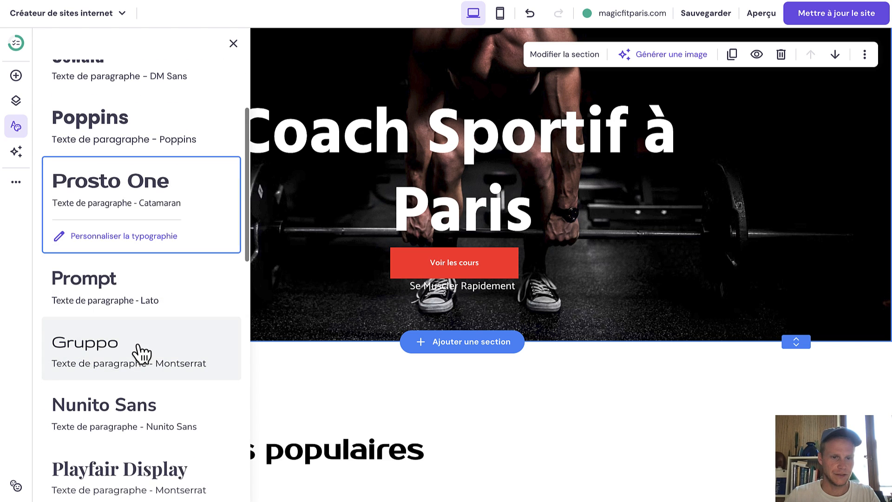
{"action": "left_click", "coordinate": [148, 353]}
{"action": "scroll", "coordinate": [333, 315], "scroll_direction": "down", "scroll_amount": 5}
{"action": "scroll", "coordinate": [516, 299], "scroll_direction": "down", "scroll_amount": 10}
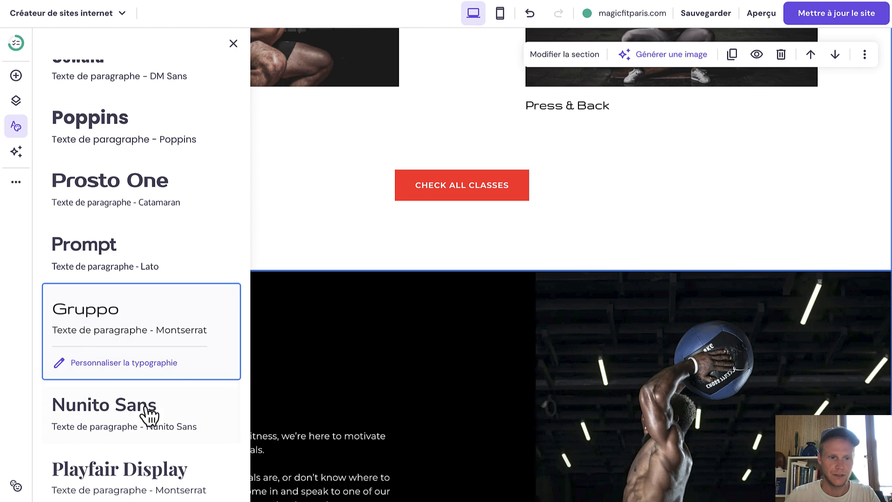
{"action": "left_click", "coordinate": [143, 424]}
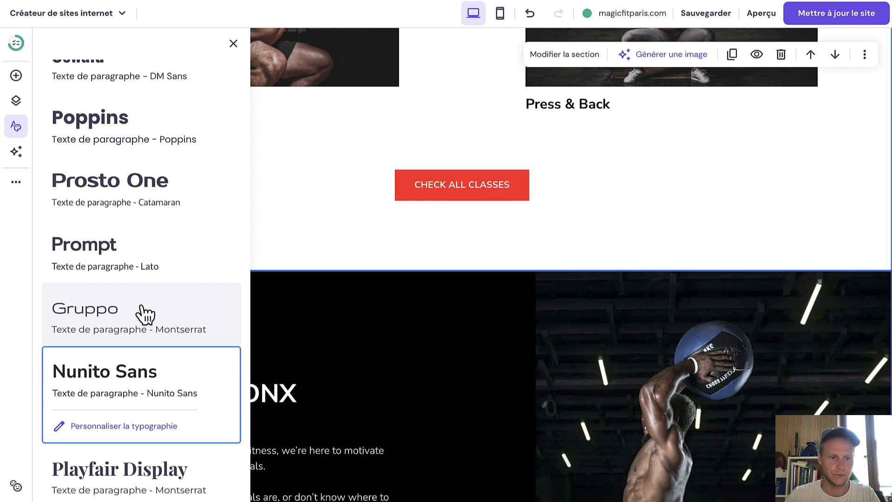
{"action": "scroll", "coordinate": [143, 313], "scroll_direction": "down", "scroll_amount": 8}
{"action": "scroll", "coordinate": [445, 218], "scroll_direction": "up", "scroll_amount": 10}
{"action": "scroll", "coordinate": [442, 211], "scroll_direction": "up", "scroll_amount": 10}
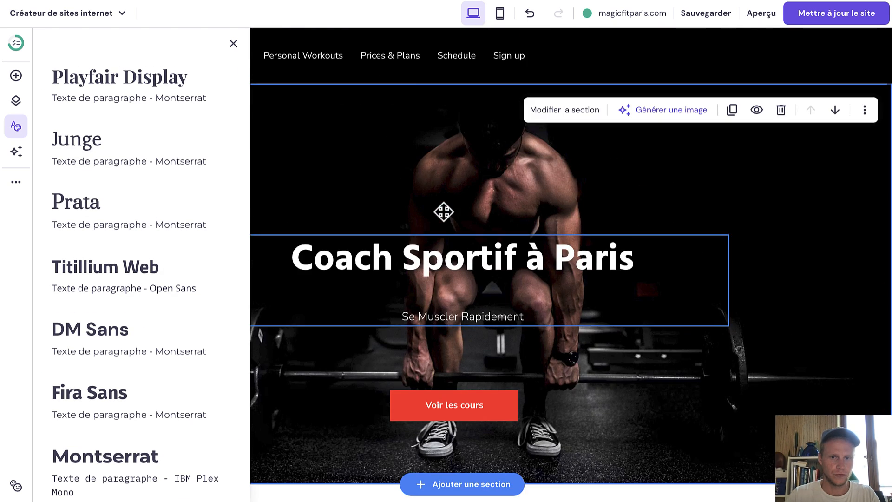
{"action": "left_click", "coordinate": [122, 292]}
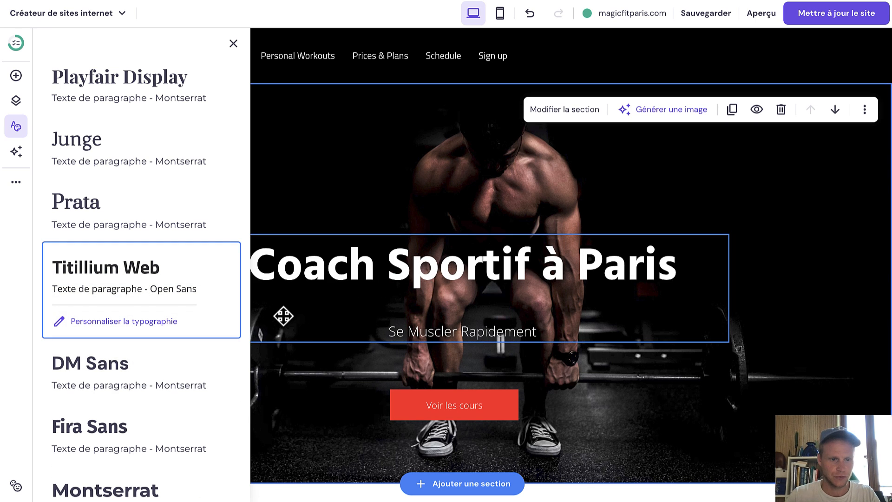
{"action": "scroll", "coordinate": [194, 207], "scroll_direction": "up", "scroll_amount": 10}
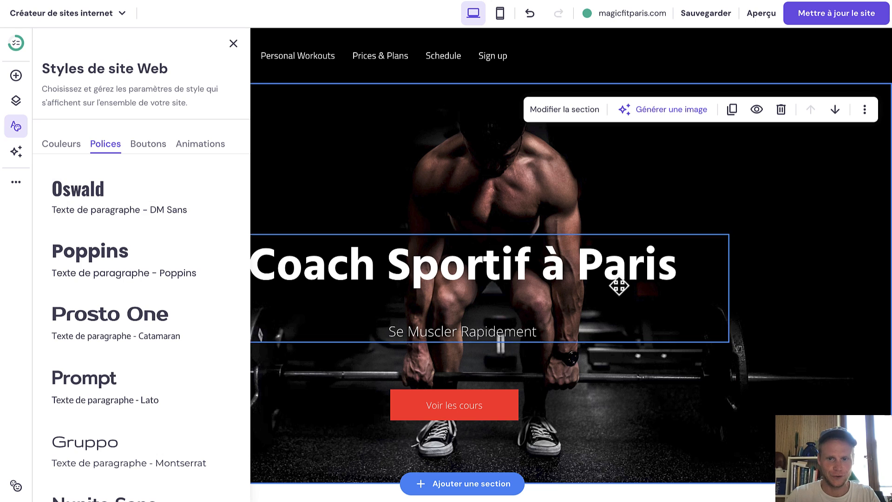
Make all site buttons fully square-cornered, glance at animations, then view the Couleurs list.
{"action": "left_click", "coordinate": [148, 145]}
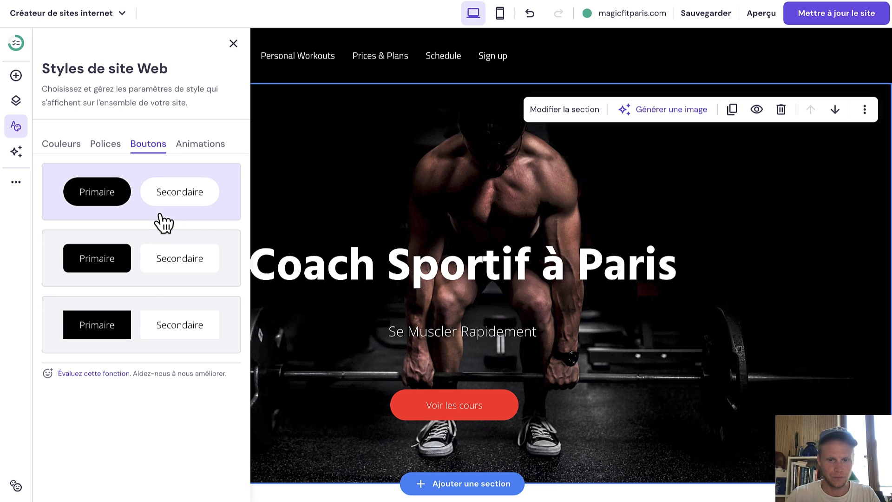
{"action": "left_click", "coordinate": [149, 258]}
{"action": "left_click", "coordinate": [161, 331]}
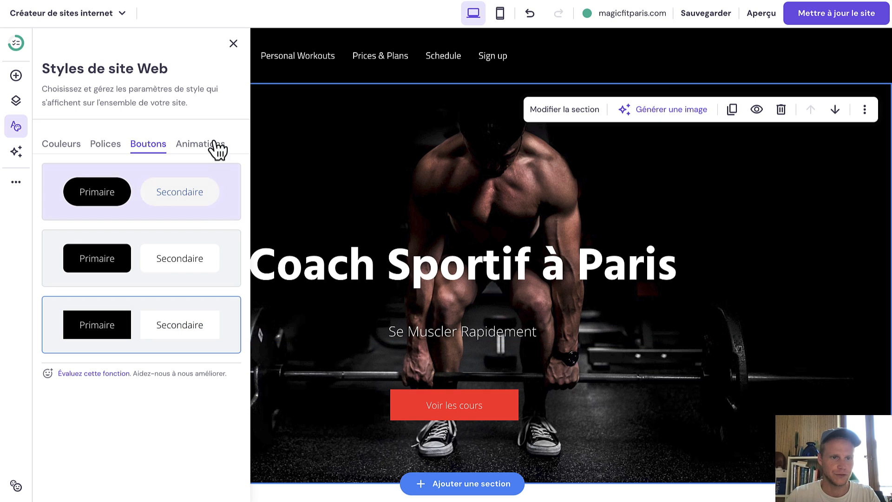
{"action": "left_click", "coordinate": [197, 145]}
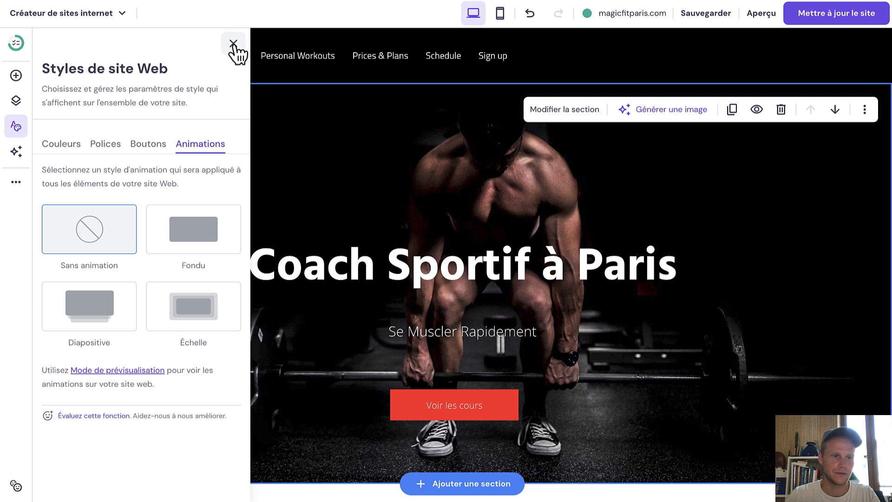
{"action": "left_click", "coordinate": [70, 145]}
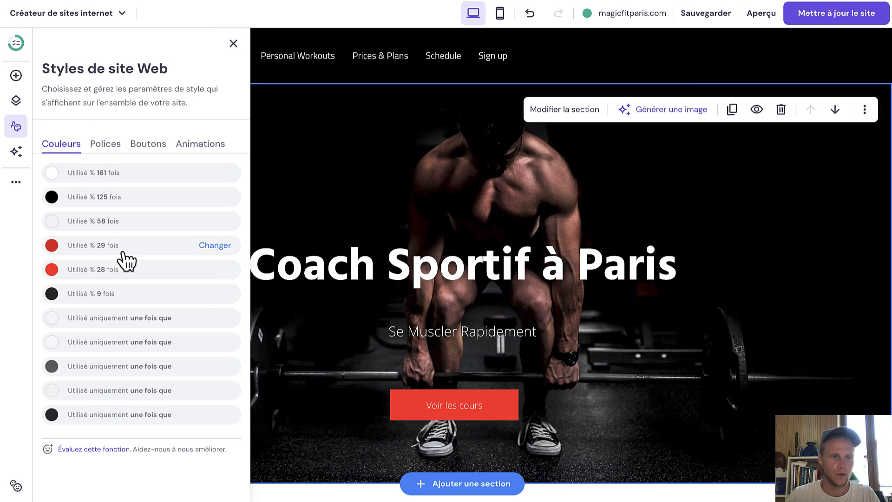
Replace the dark red site colour with orange.
{"action": "left_click", "coordinate": [211, 245]}
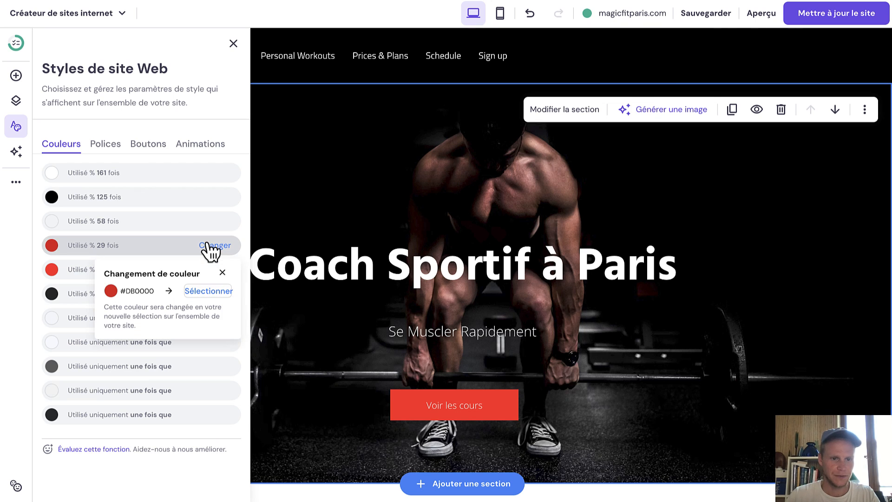
{"action": "left_click", "coordinate": [208, 291]}
{"action": "left_click", "coordinate": [112, 374]}
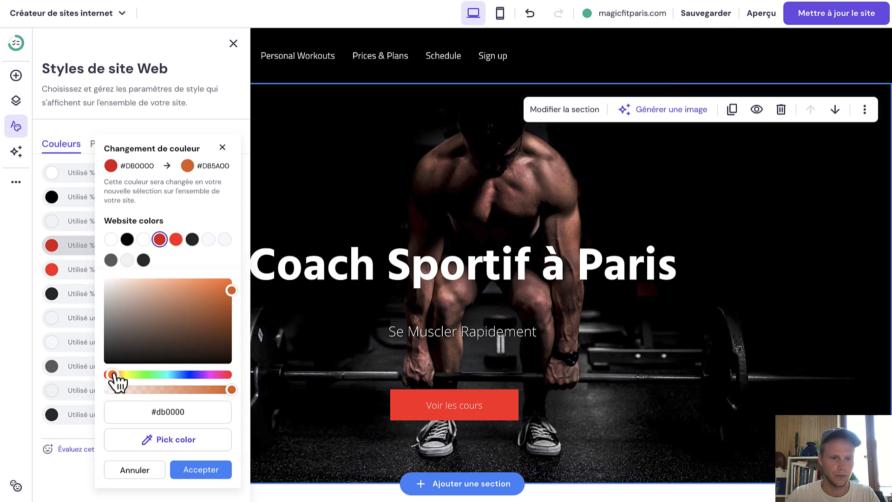
{"action": "left_click", "coordinate": [227, 285]}
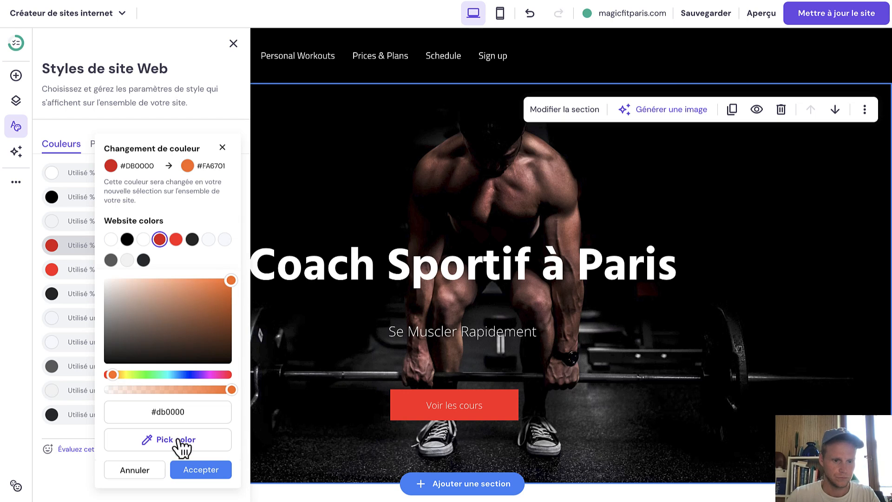
{"action": "left_click", "coordinate": [198, 470]}
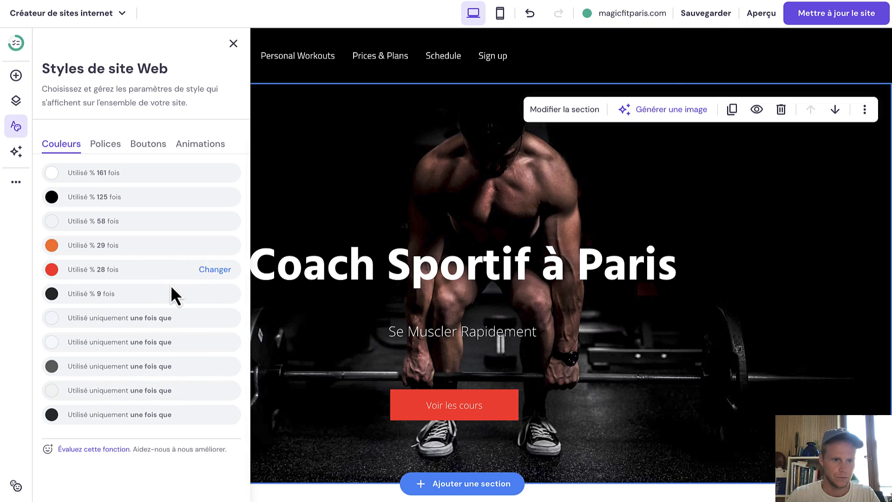
Replace the bright red site colour with a slightly darker orange.
{"action": "left_click", "coordinate": [208, 272]}
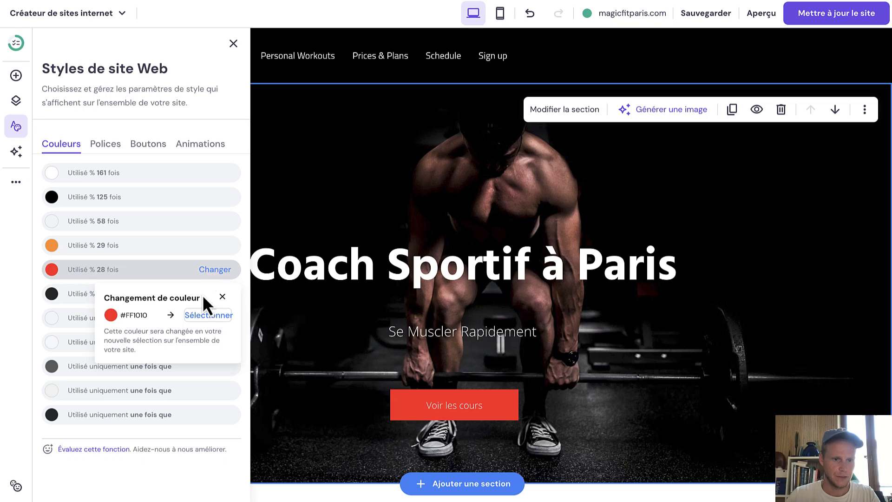
{"action": "left_click", "coordinate": [205, 316]}
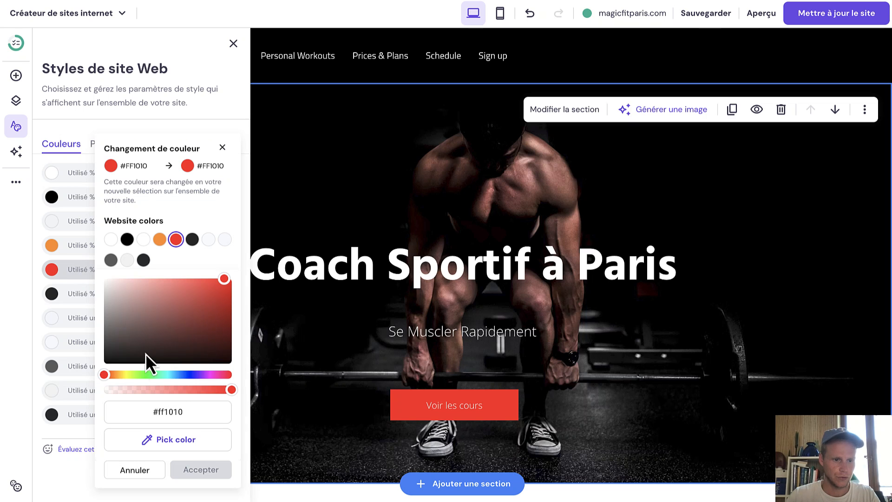
{"action": "left_click", "coordinate": [112, 374]}
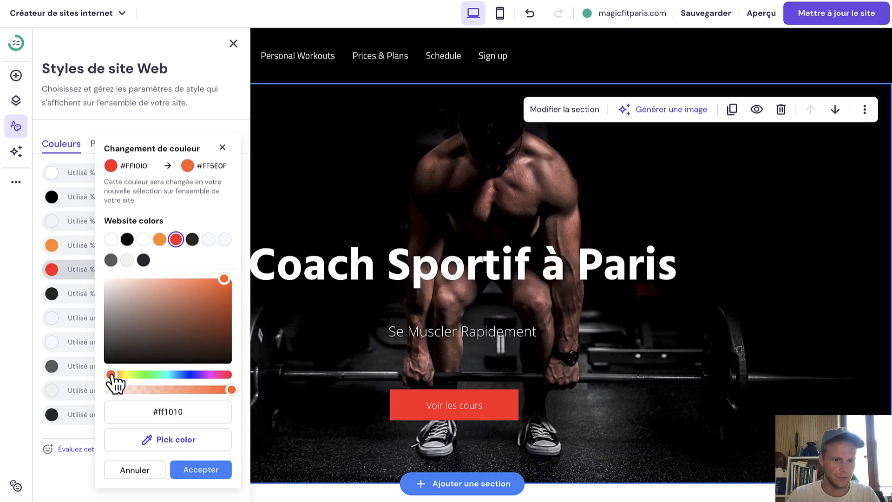
{"action": "left_click_drag", "start_coordinate": [111, 375], "coordinate": [115, 374]}
{"action": "left_click", "coordinate": [226, 290]}
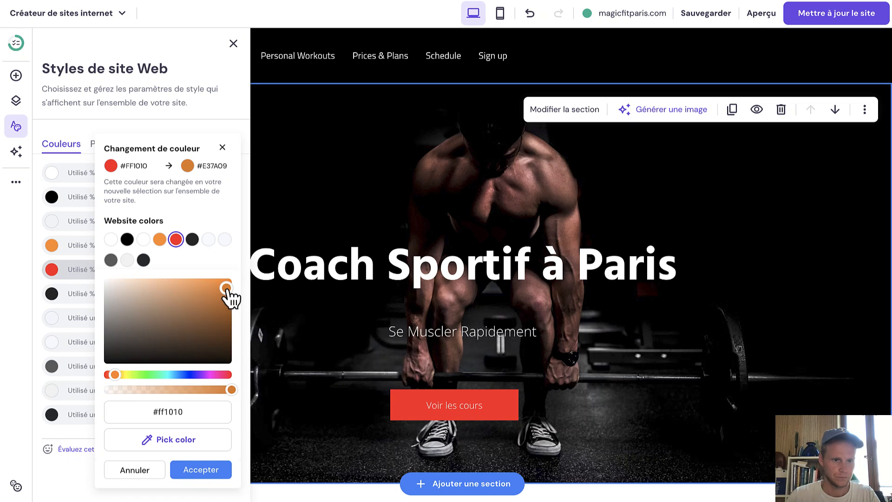
{"action": "left_click", "coordinate": [202, 470]}
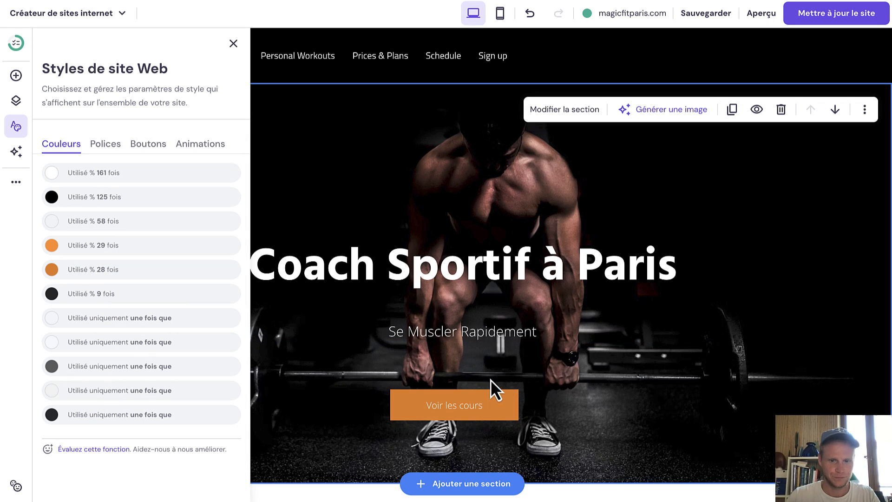
{"action": "scroll", "coordinate": [572, 364], "scroll_direction": "down", "scroll_amount": 15}
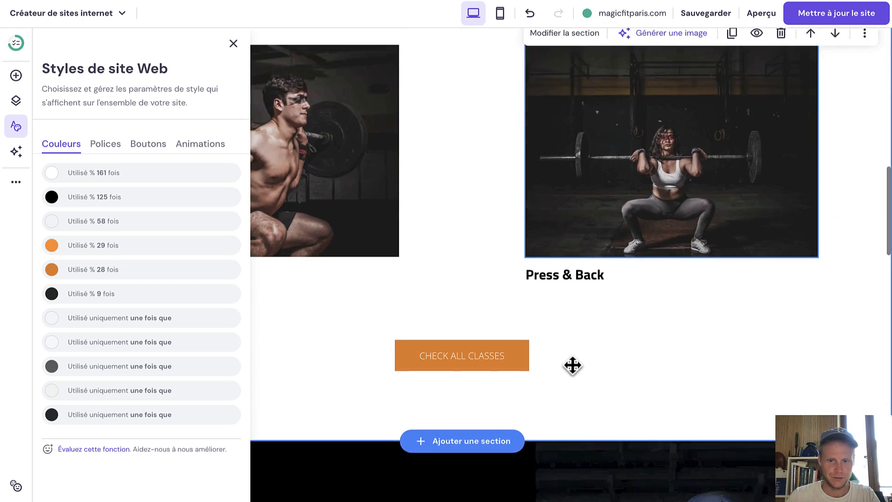
{"action": "scroll", "coordinate": [572, 364], "scroll_direction": "up", "scroll_amount": 15}
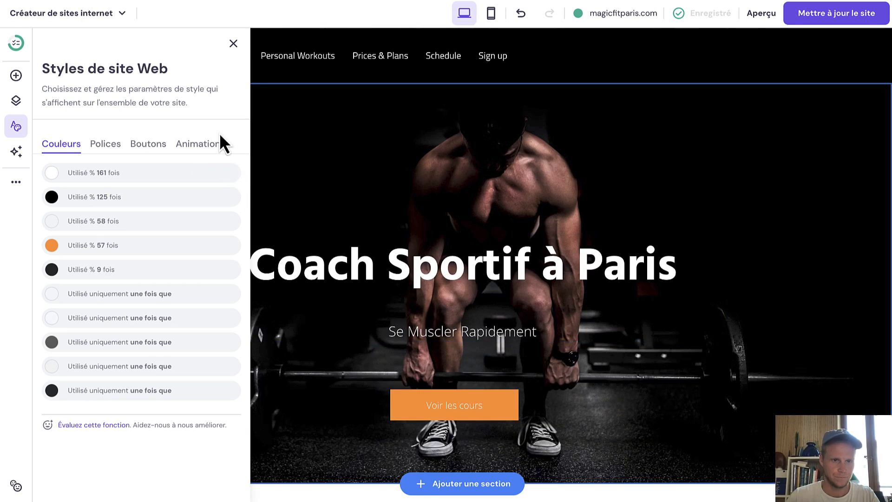
Close the styles panel and flip through the Classes, Personal Workouts, Prices & Plans and Schedule pages.
{"action": "left_click", "coordinate": [233, 44]}
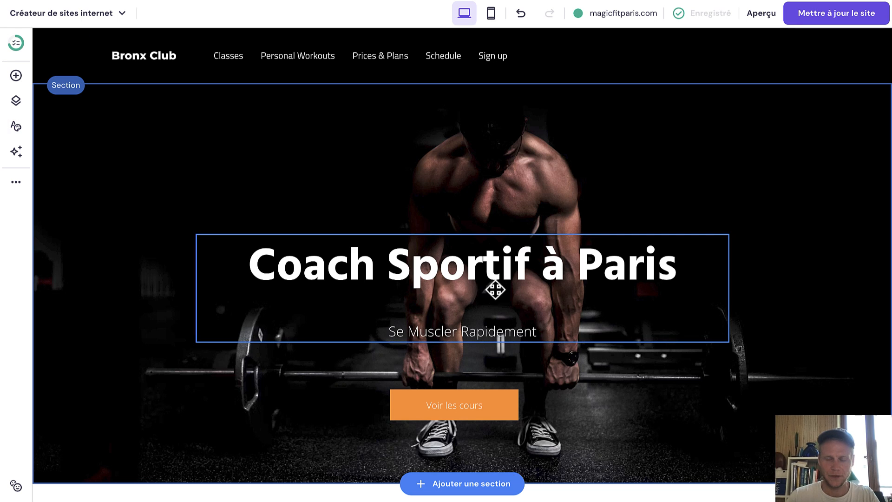
{"action": "scroll", "coordinate": [502, 293], "scroll_direction": "down", "scroll_amount": 12}
{"action": "scroll", "coordinate": [502, 292], "scroll_direction": "up", "scroll_amount": 12}
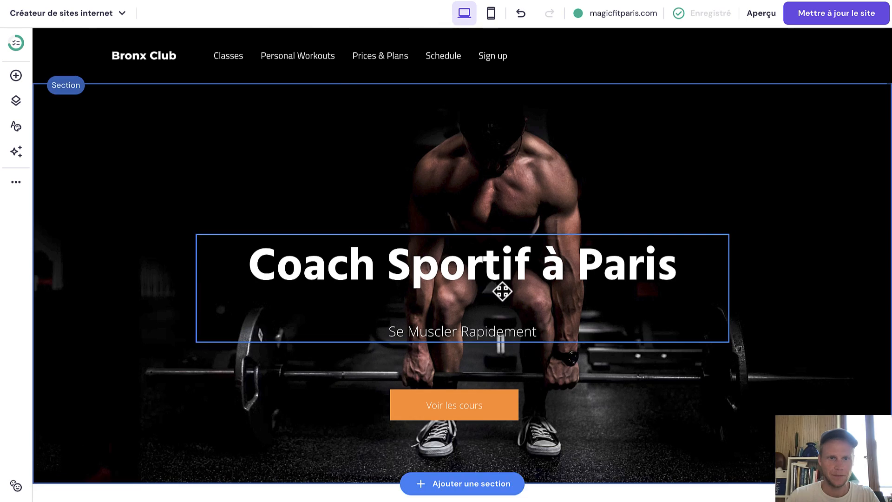
{"action": "left_click", "coordinate": [234, 62]}
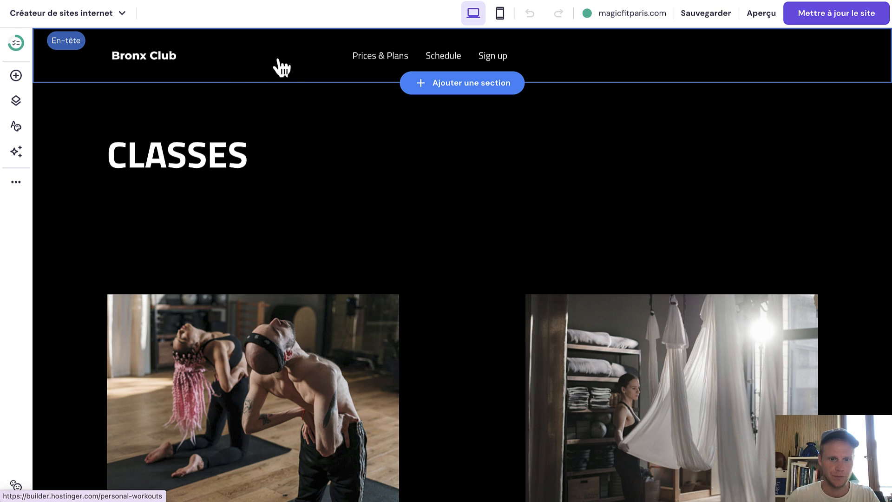
{"action": "left_click", "coordinate": [297, 67]}
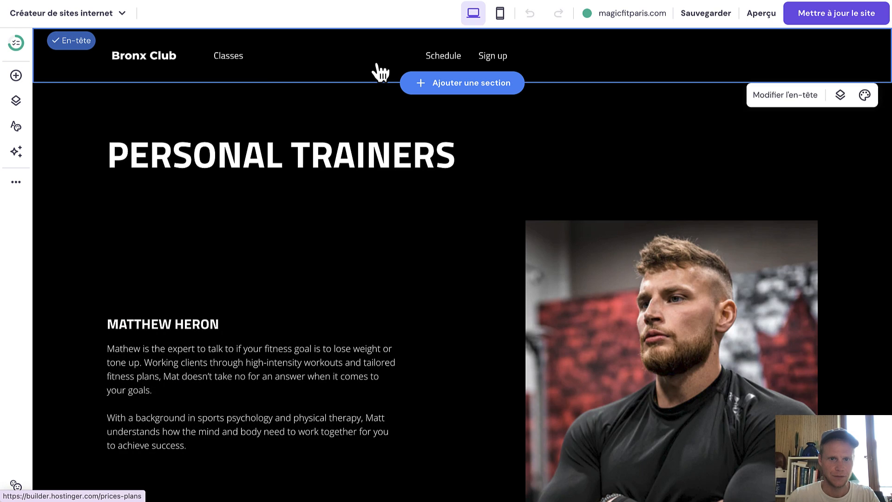
{"action": "left_click", "coordinate": [375, 69]}
{"action": "left_click", "coordinate": [448, 61]}
Scroll the Schedule page, then open and scroll through the Personal Trainers page.
{"action": "scroll", "coordinate": [442, 279], "scroll_direction": "down", "scroll_amount": 10}
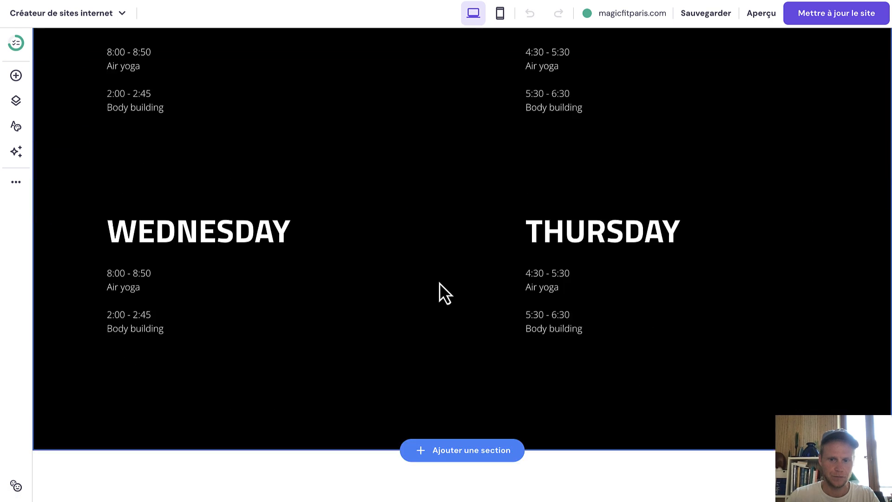
{"action": "scroll", "coordinate": [353, 274], "scroll_direction": "up", "scroll_amount": 3}
{"action": "scroll", "coordinate": [418, 135], "scroll_direction": "up", "scroll_amount": 8}
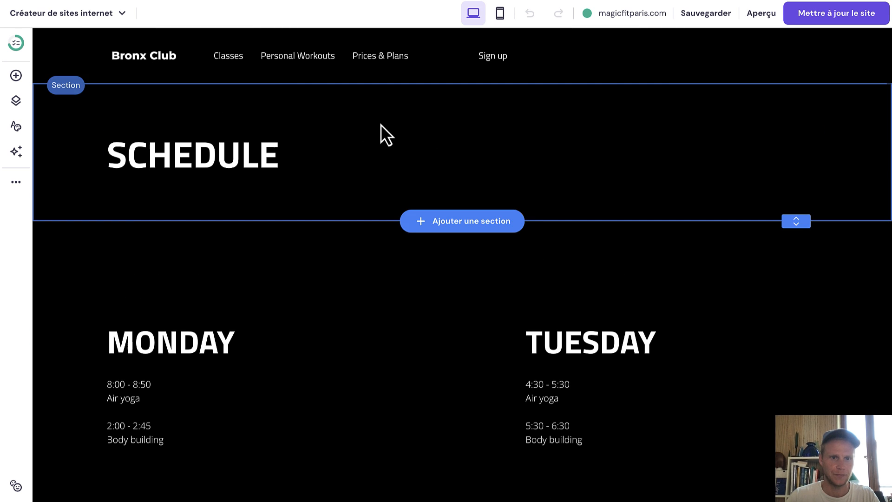
{"action": "left_click", "coordinate": [280, 71]}
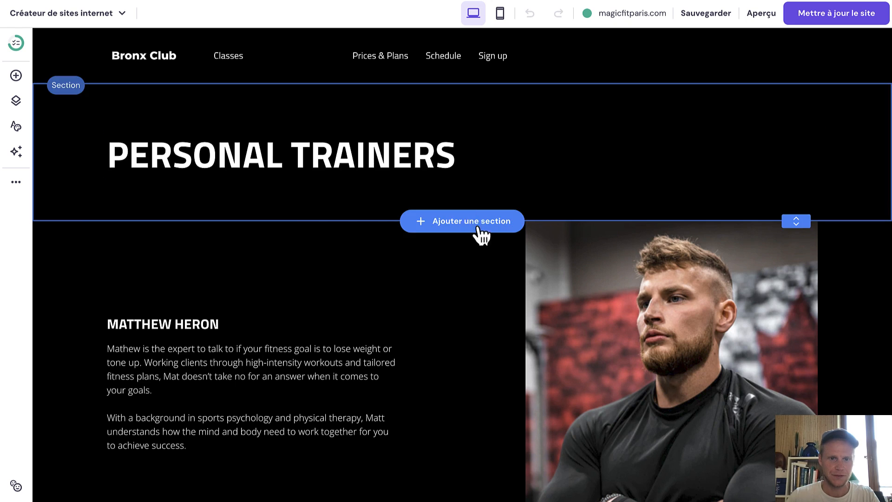
{"action": "scroll", "coordinate": [415, 325], "scroll_direction": "down", "scroll_amount": 1}
{"action": "scroll", "coordinate": [415, 325], "scroll_direction": "down", "scroll_amount": 15}
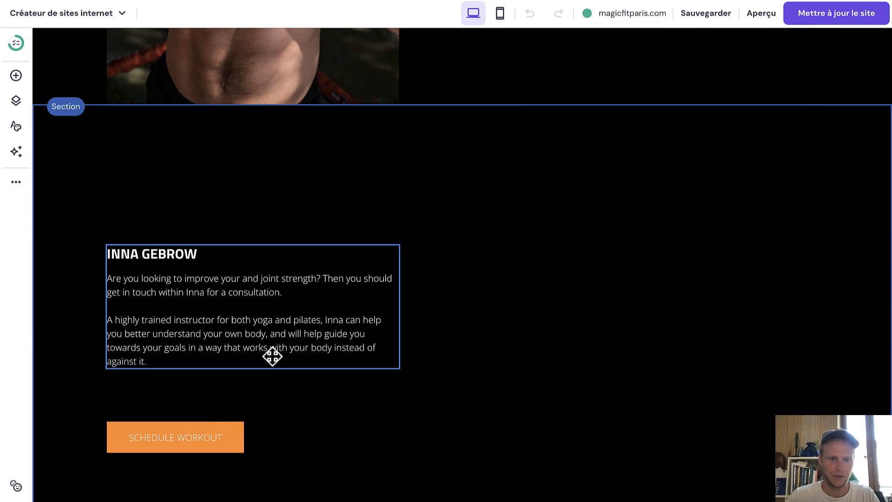
{"action": "scroll", "coordinate": [425, 289], "scroll_direction": "down", "scroll_amount": 6}
{"action": "scroll", "coordinate": [426, 289], "scroll_direction": "up", "scroll_amount": 20}
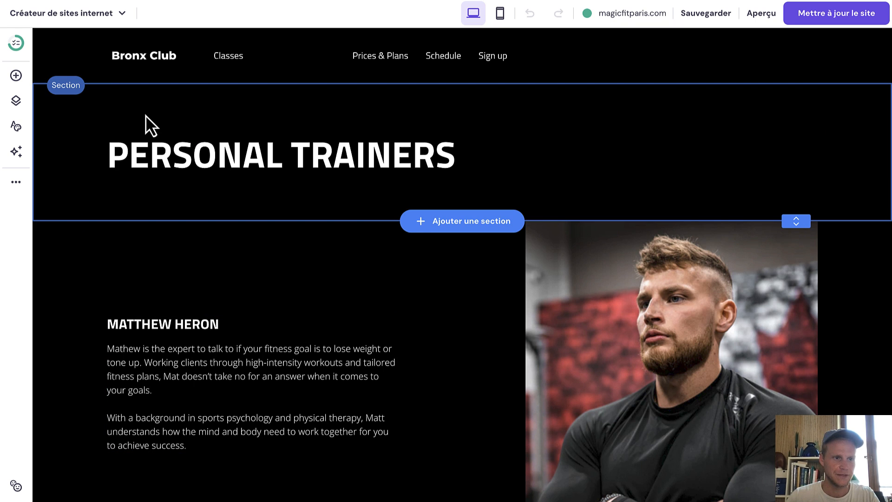
Switch to the Home page from the site menu.
{"action": "left_click", "coordinate": [24, 109]}
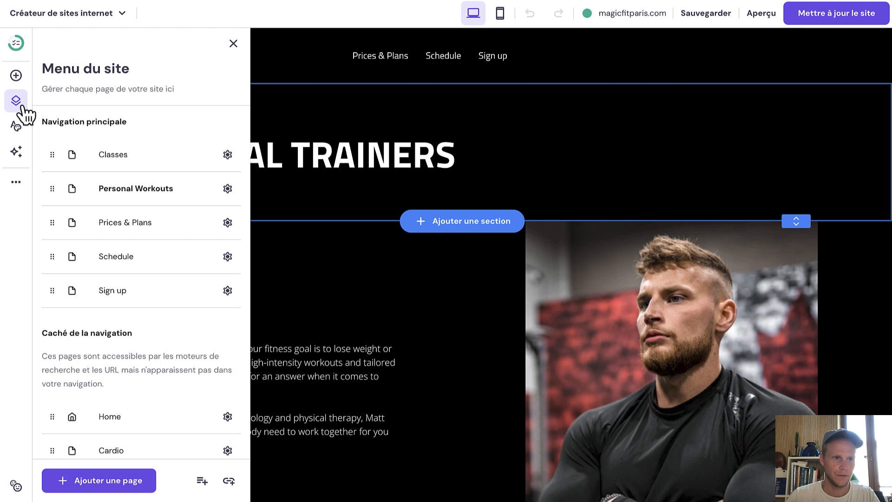
{"action": "left_click", "coordinate": [114, 417]}
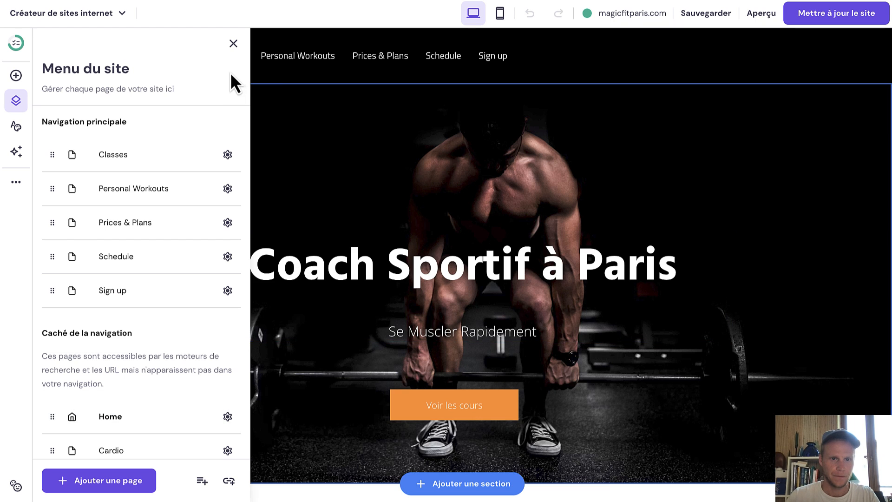
{"action": "left_click", "coordinate": [232, 45]}
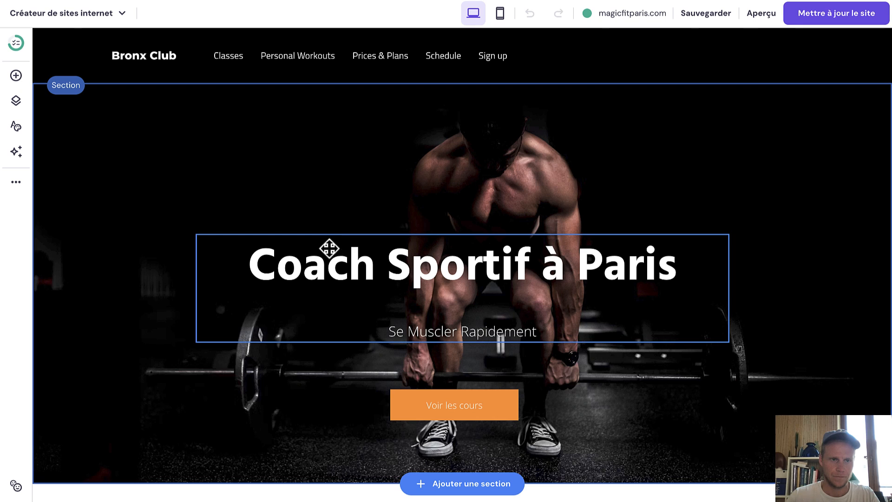
Shorten the 'Coach Sportif à Paris' hero section slightly with its bottom handle.
{"action": "scroll", "coordinate": [733, 320], "scroll_direction": "down", "scroll_amount": 1}
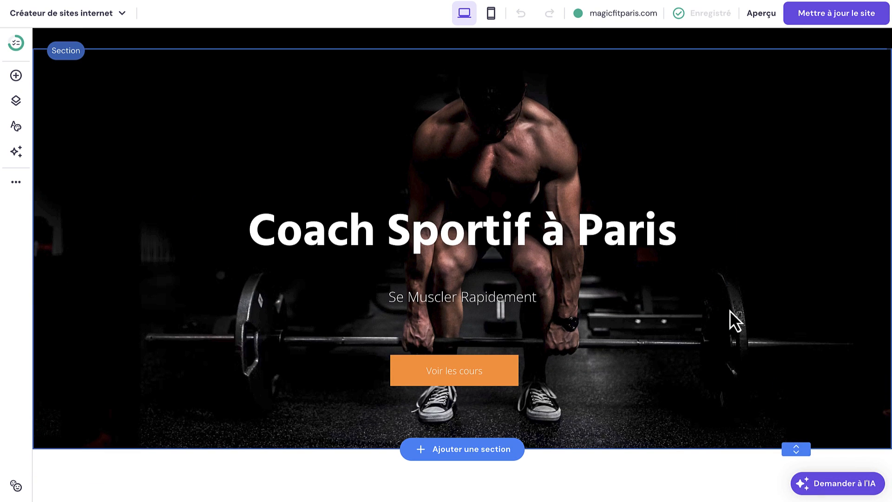
{"action": "mouse_move", "coordinate": [790, 447]}
{"action": "left_mouse_down"}
{"action": "mouse_move", "coordinate": [792, 470]}
{"action": "mouse_move", "coordinate": [785, 412]}
{"action": "mouse_move", "coordinate": [784, 434]}
{"action": "left_mouse_up"}
{"action": "scroll", "coordinate": [746, 442], "scroll_direction": "down", "scroll_amount": 15}
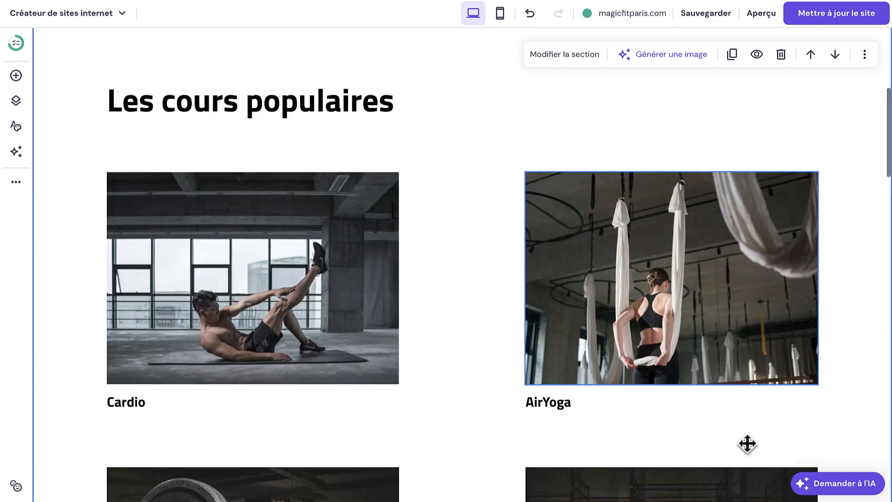
{"action": "scroll", "coordinate": [745, 453], "scroll_direction": "down", "scroll_amount": 10}
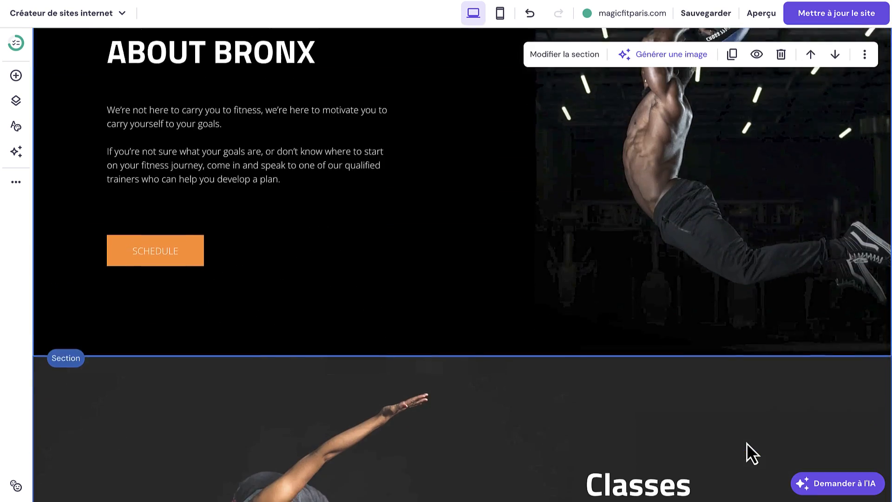
Move the About Bronx section down one place so it follows the Classes section.
{"action": "scroll", "coordinate": [766, 315], "scroll_direction": "up", "scroll_amount": 6}
{"action": "left_click", "coordinate": [835, 277]}
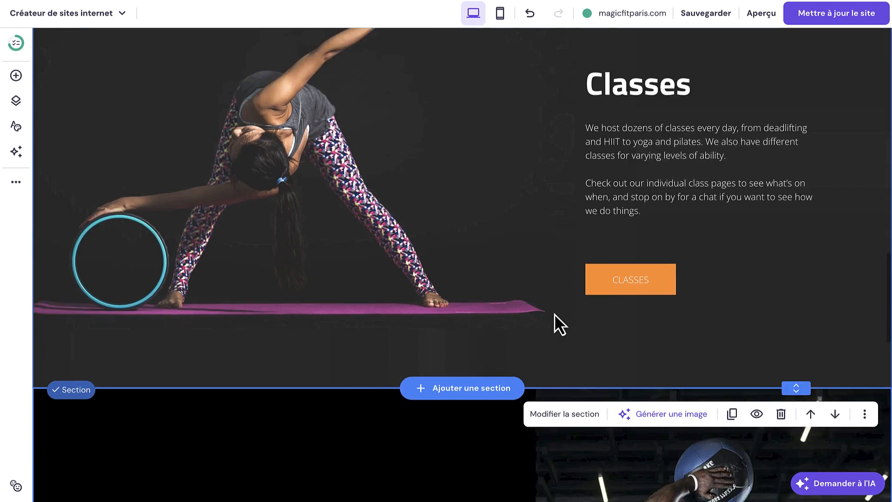
{"action": "scroll", "coordinate": [608, 304], "scroll_direction": "up", "scroll_amount": 8}
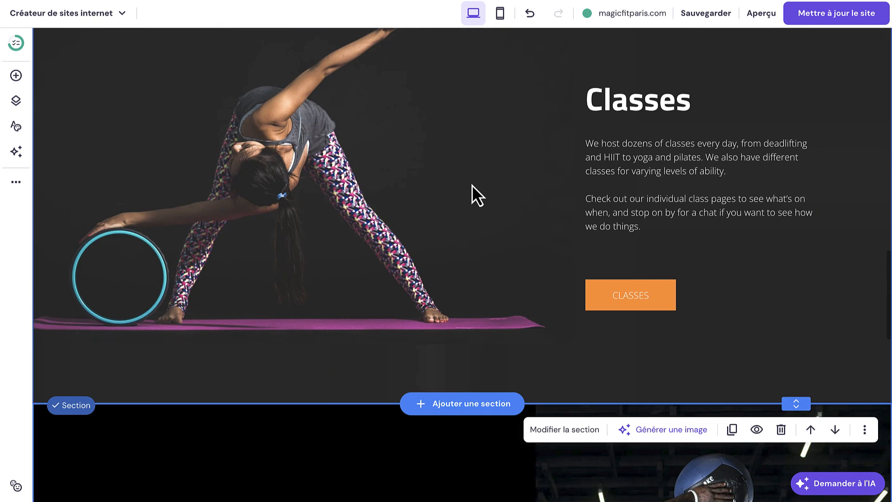
{"action": "scroll", "coordinate": [472, 185], "scroll_direction": "up", "scroll_amount": 4}
{"action": "scroll", "coordinate": [539, 228], "scroll_direction": "up", "scroll_amount": 2}
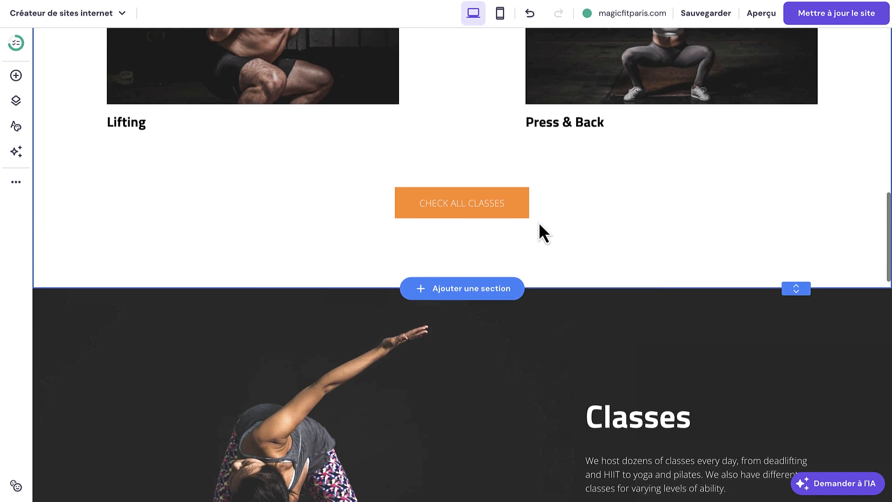
{"action": "scroll", "coordinate": [539, 222], "scroll_direction": "up", "scroll_amount": 14}
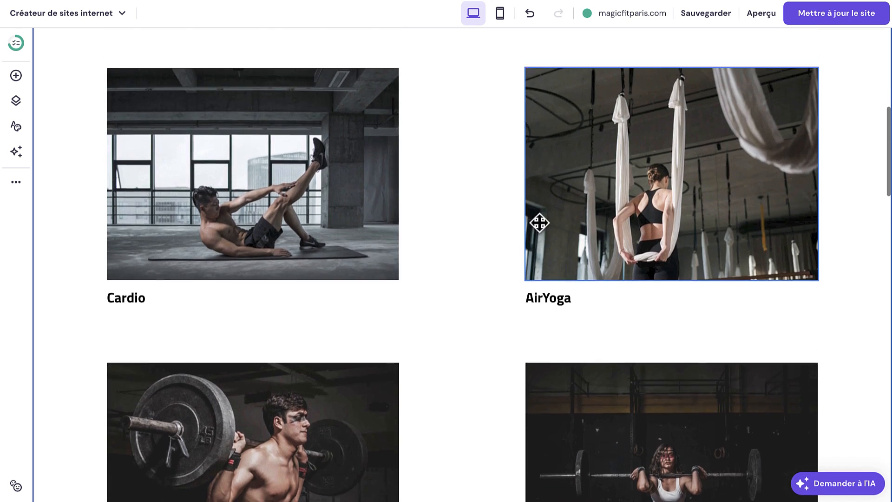
{"action": "scroll", "coordinate": [473, 235], "scroll_direction": "down", "scroll_amount": 20}
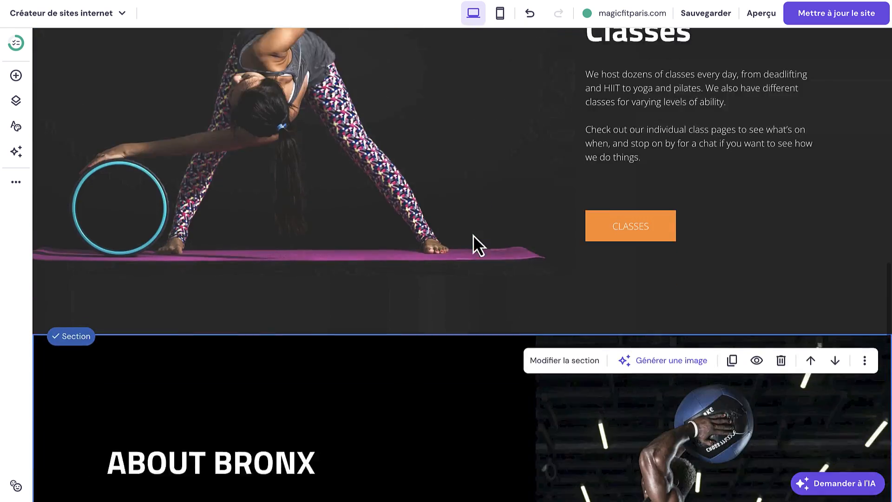
{"action": "scroll", "coordinate": [472, 235], "scroll_direction": "down", "scroll_amount": 4}
{"action": "scroll", "coordinate": [431, 98], "scroll_direction": "up", "scroll_amount": 3}
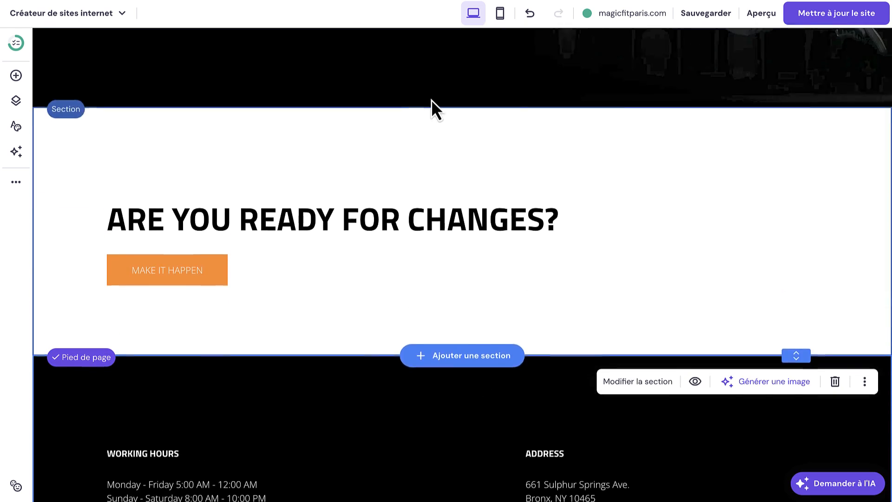
Centre the MAKE IT HAPPEN button and the narrowed ARE YOU READY FOR CHANGES? heading above it.
{"action": "left_click", "coordinate": [770, 205]}
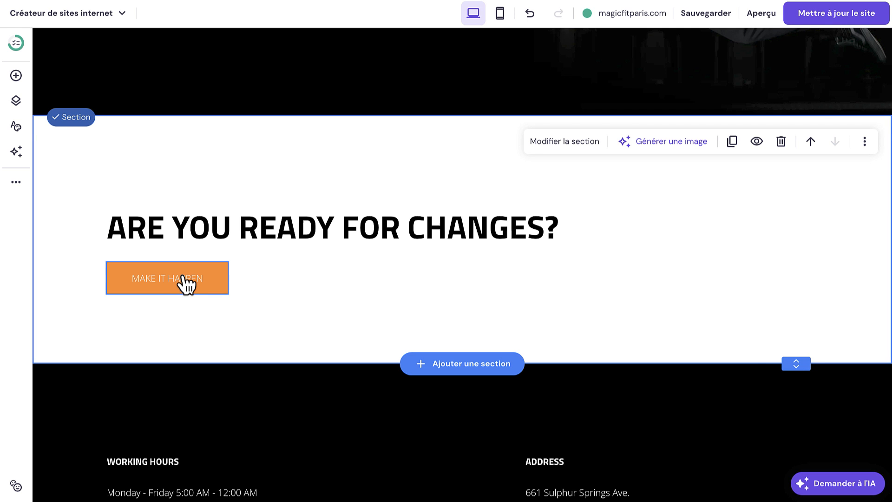
{"action": "left_click_drag", "start_coordinate": [182, 272], "coordinate": [495, 290]}
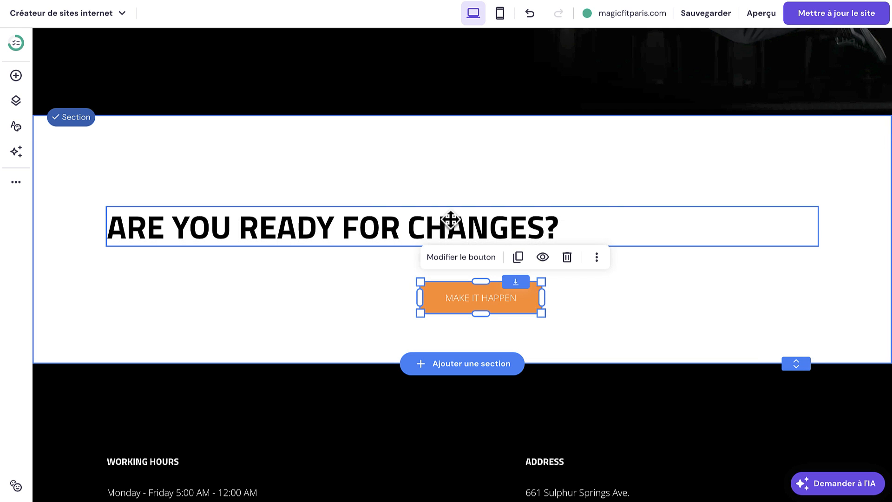
{"action": "left_click_drag", "start_coordinate": [450, 221], "coordinate": [577, 205]}
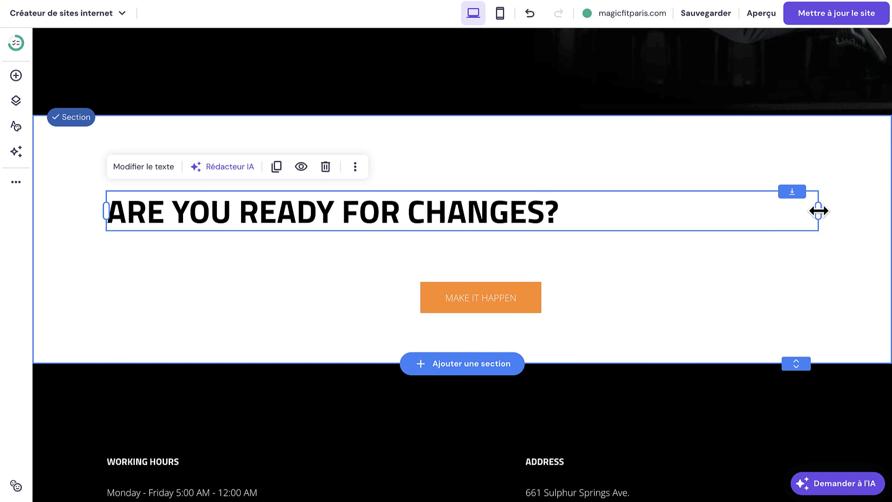
{"action": "left_click_drag", "start_coordinate": [818, 211], "coordinate": [577, 205]}
{"action": "left_click_drag", "start_coordinate": [474, 214], "coordinate": [634, 202]}
{"action": "left_click", "coordinate": [483, 286]}
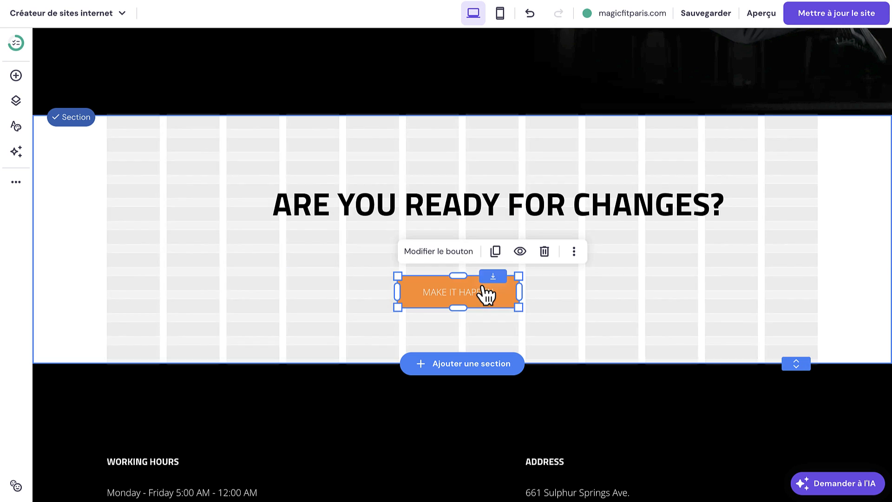
{"action": "left_click_drag", "start_coordinate": [472, 213], "coordinate": [460, 222]}
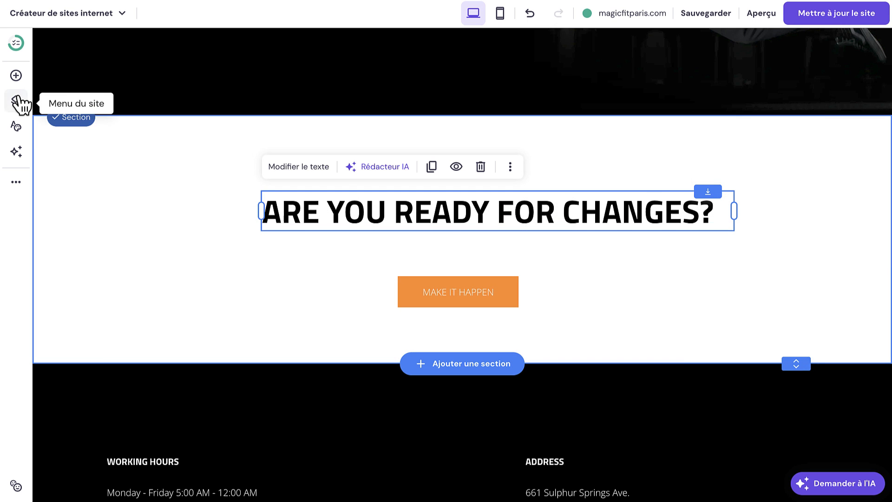
Try adding an image to the section, shift the TRAILER video left, then delete the image.
{"action": "left_click", "coordinate": [16, 76]}
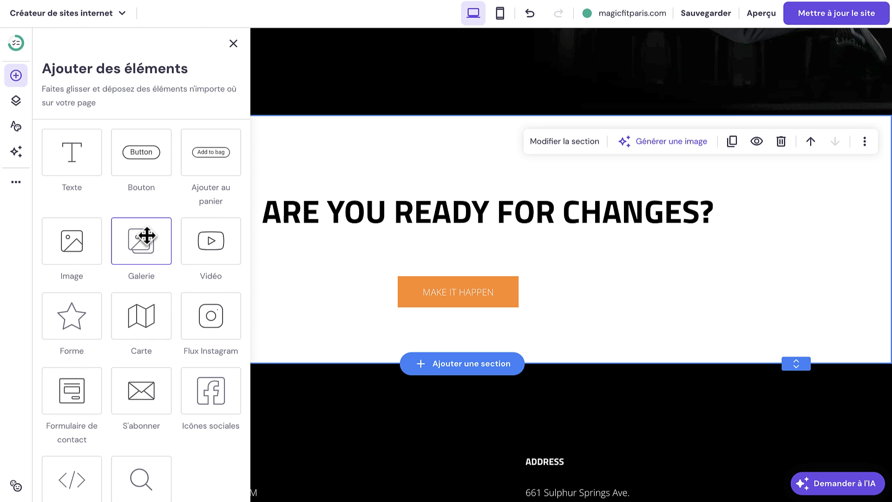
{"action": "left_click_drag", "start_coordinate": [86, 241], "coordinate": [639, 278]}
{"action": "scroll", "coordinate": [495, 344], "scroll_direction": "down", "scroll_amount": 3}
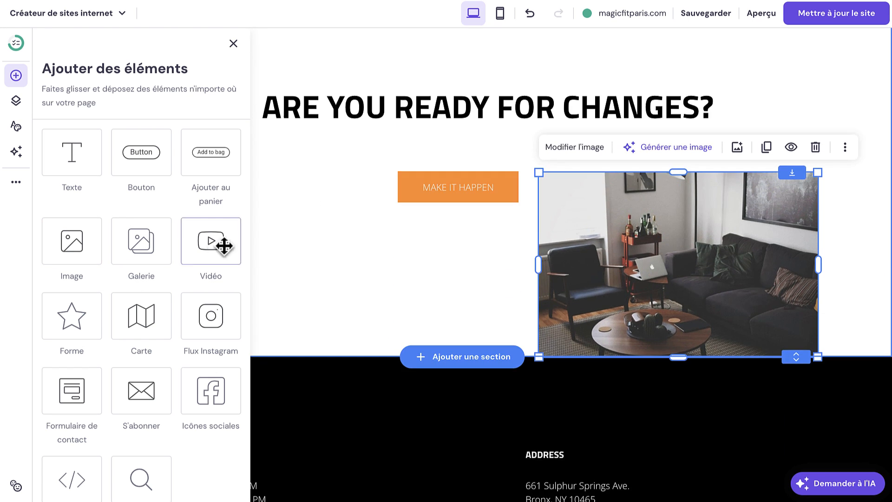
{"action": "left_click_drag", "start_coordinate": [224, 246], "coordinate": [406, 281]}
{"action": "scroll", "coordinate": [406, 281], "scroll_direction": "up", "scroll_amount": 2}
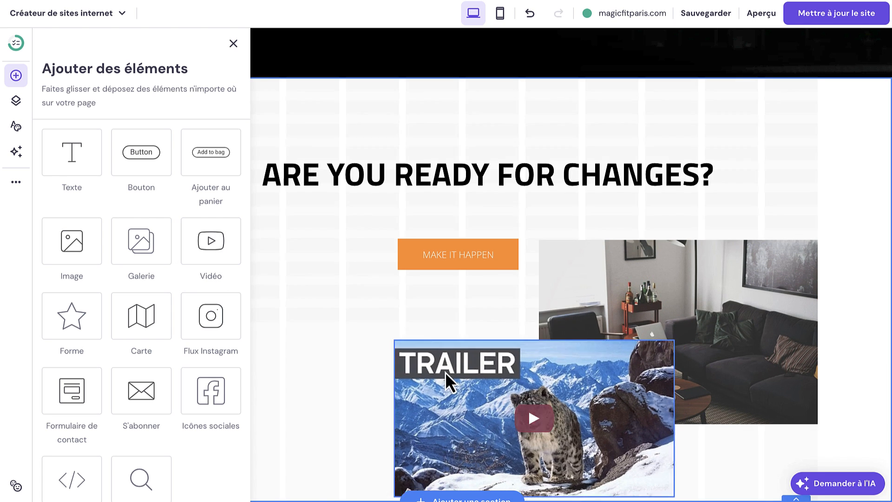
{"action": "left_click_drag", "start_coordinate": [445, 371], "coordinate": [338, 335]}
{"action": "left_click", "coordinate": [683, 293]}
{"action": "key", "text": "Delete"}
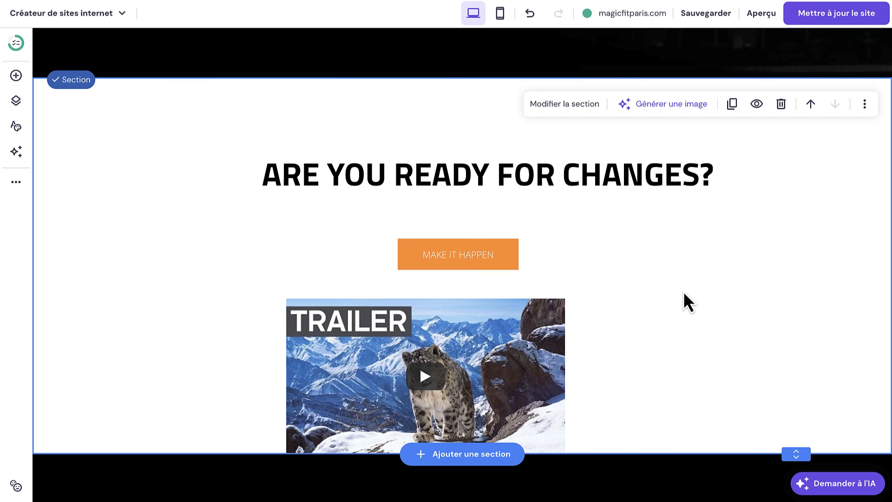
Add an image gallery to the section and move the TRAILER video further left.
{"action": "left_click", "coordinate": [16, 75]}
{"action": "scroll", "coordinate": [167, 308], "scroll_direction": "down", "scroll_amount": 1}
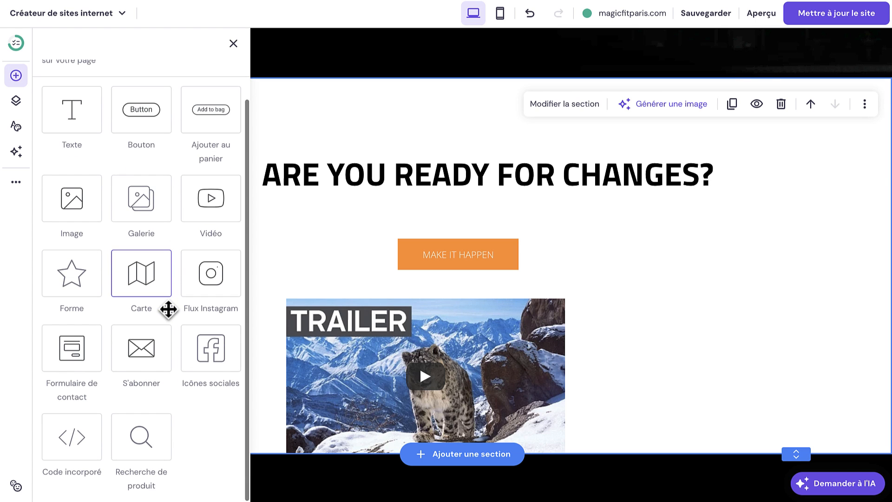
{"action": "left_click_drag", "start_coordinate": [128, 182], "coordinate": [677, 261]}
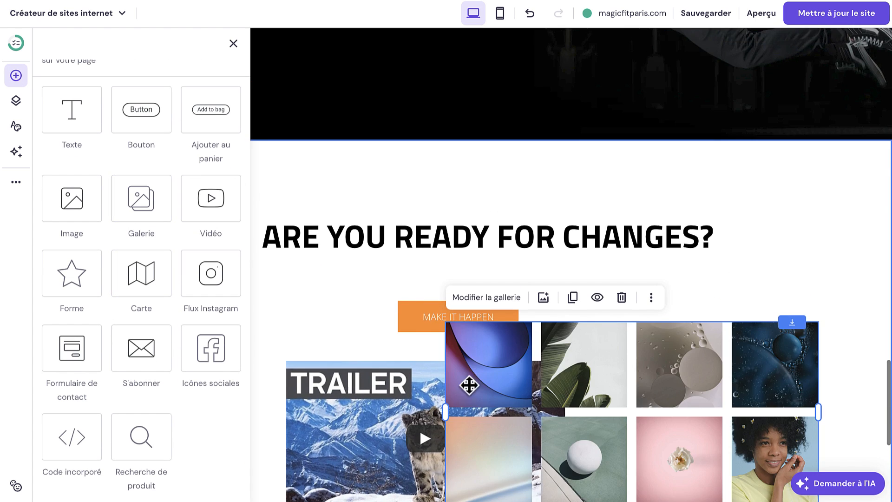
{"action": "left_click_drag", "start_coordinate": [397, 398], "coordinate": [300, 317]}
{"action": "scroll", "coordinate": [334, 318], "scroll_direction": "down", "scroll_amount": 3}
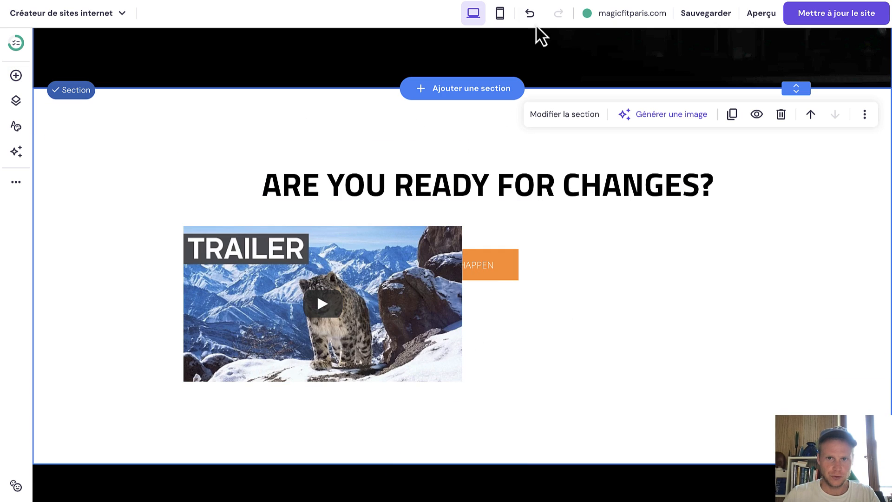
Undo the trial edits until the added video and living-room photo are gone.
{"action": "left_click", "coordinate": [530, 14]}
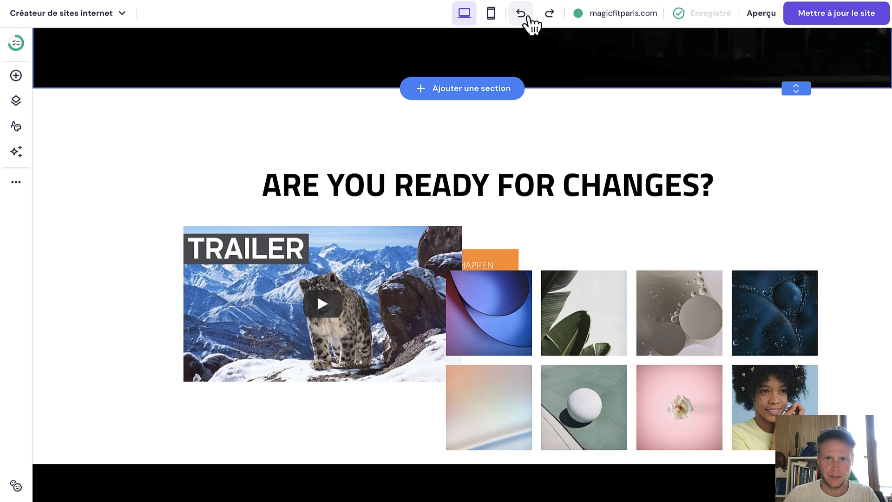
{"action": "left_click", "coordinate": [529, 17]}
{"action": "left_click", "coordinate": [530, 16]}
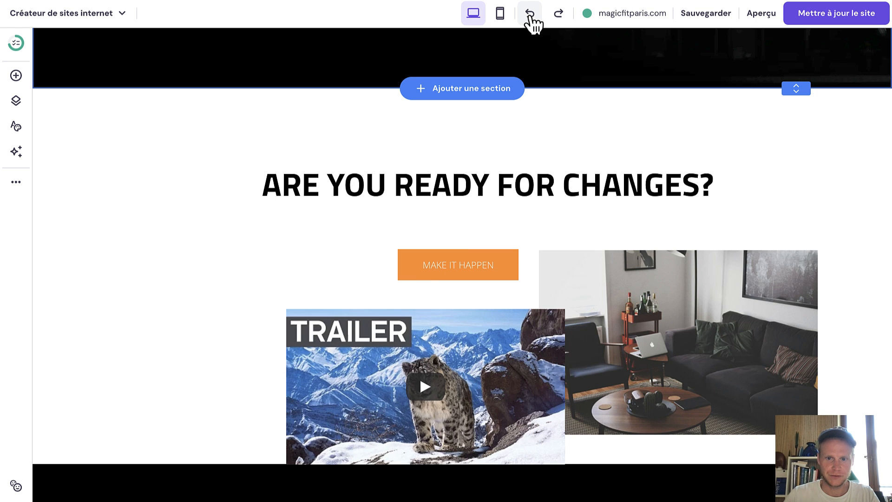
{"action": "left_click", "coordinate": [530, 15]}
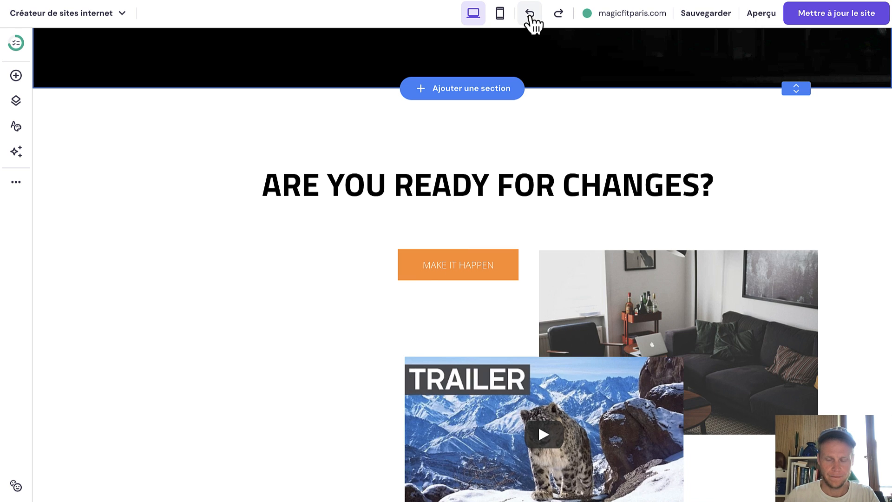
{"action": "left_click", "coordinate": [530, 16]}
{"action": "left_click", "coordinate": [530, 16]}
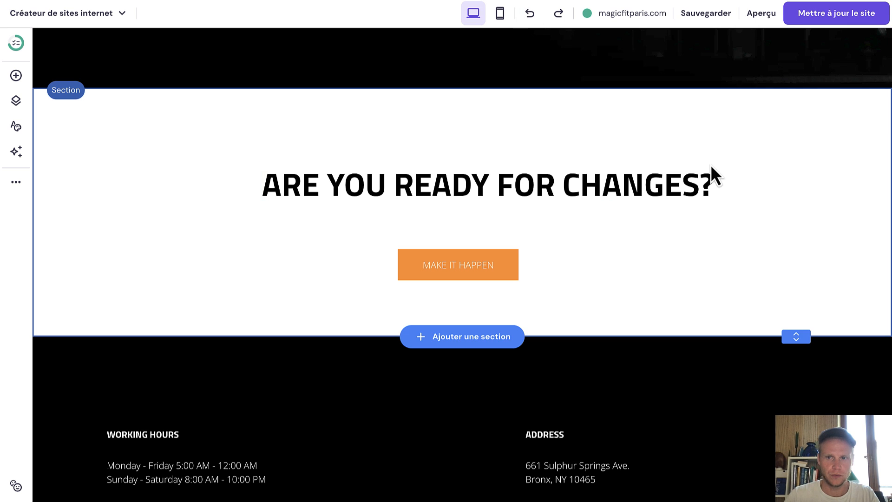
{"action": "left_click", "coordinate": [487, 337]}
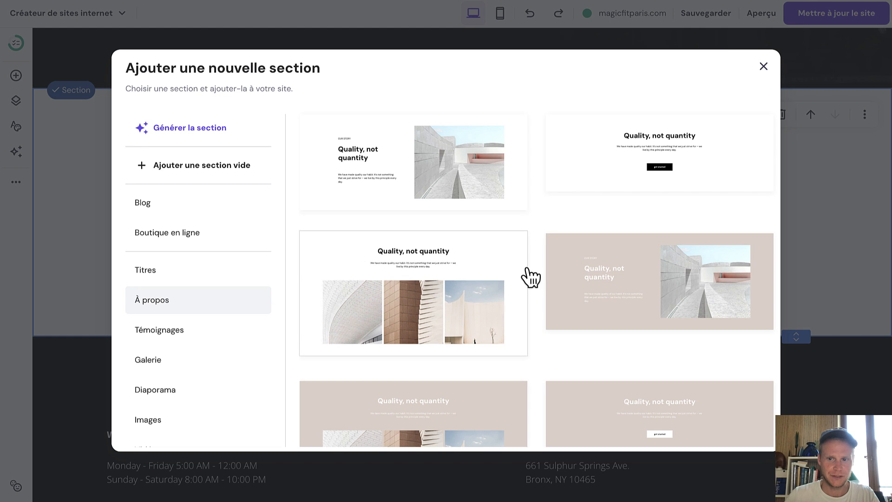
Insert the first Titres template: 'Predict the future by creating it' with a mountain photo.
{"action": "scroll", "coordinate": [529, 276], "scroll_direction": "down", "scroll_amount": 3}
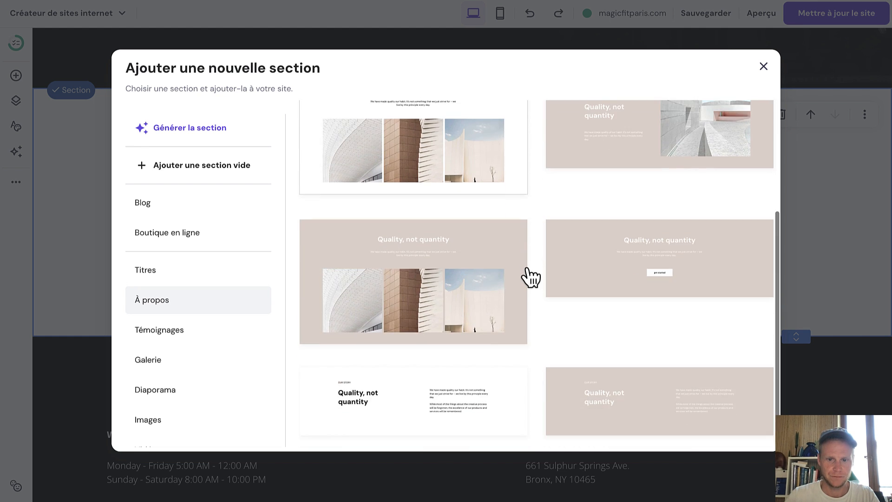
{"action": "scroll", "coordinate": [528, 275], "scroll_direction": "up", "scroll_amount": 3}
{"action": "left_click", "coordinate": [201, 279]}
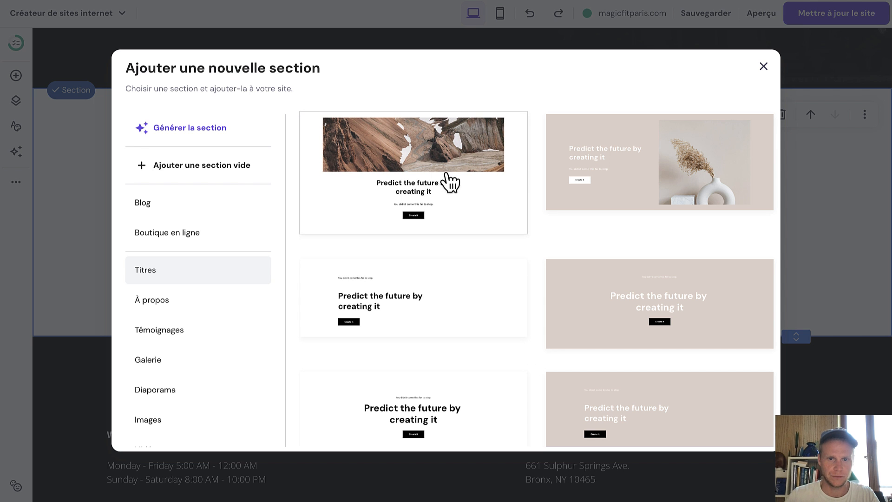
{"action": "left_click", "coordinate": [422, 186]}
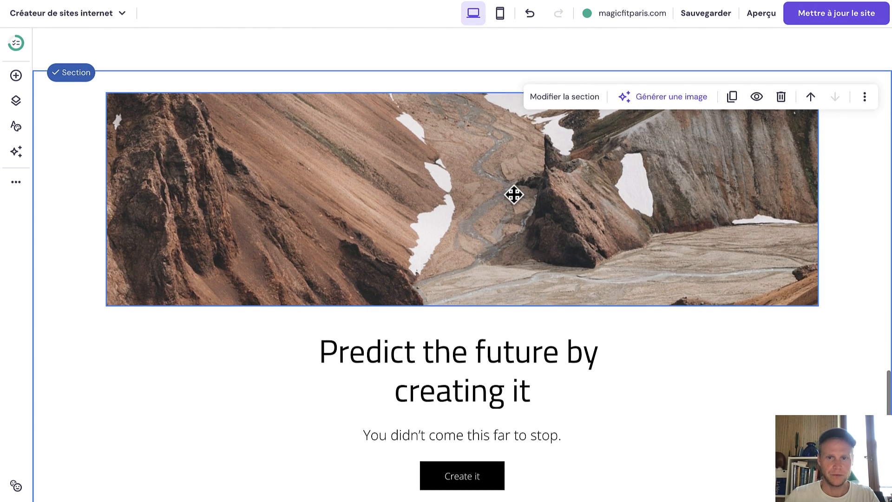
{"action": "left_click", "coordinate": [514, 194]}
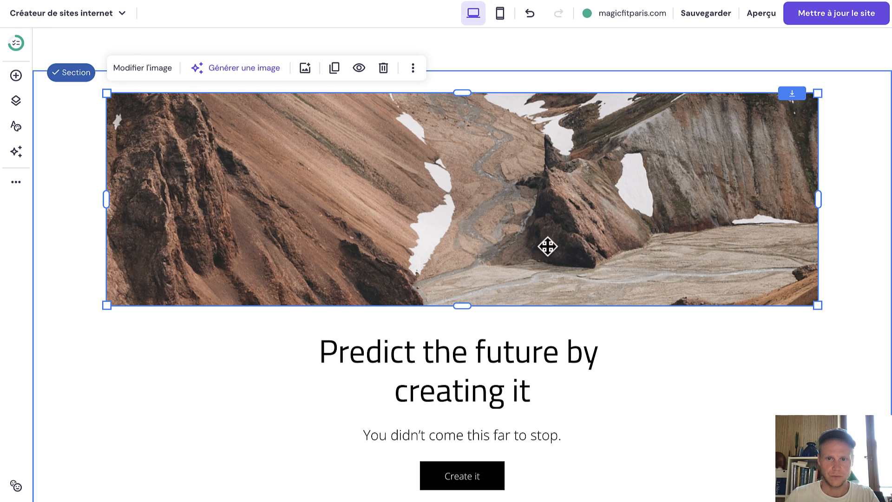
Replace the mountain photo with the free stock image of a woman lifting a barbell, found via 'muscle'.
{"action": "left_click", "coordinate": [159, 70]}
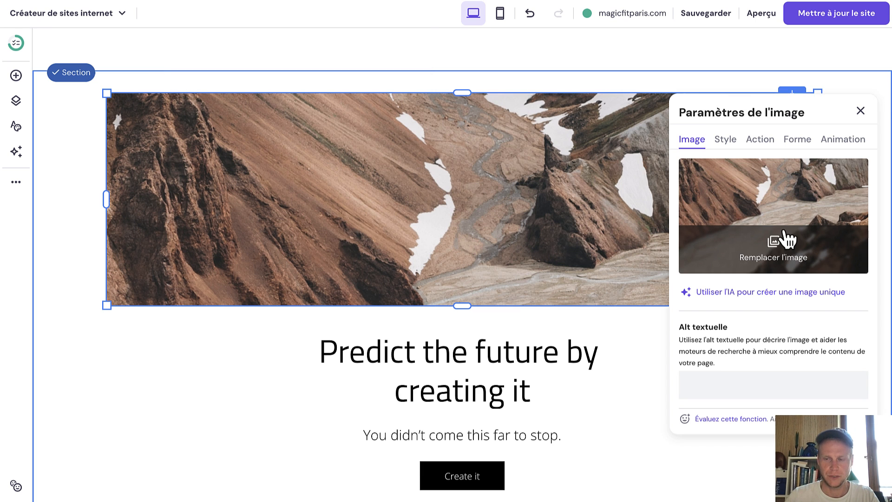
{"action": "left_click", "coordinate": [761, 214]}
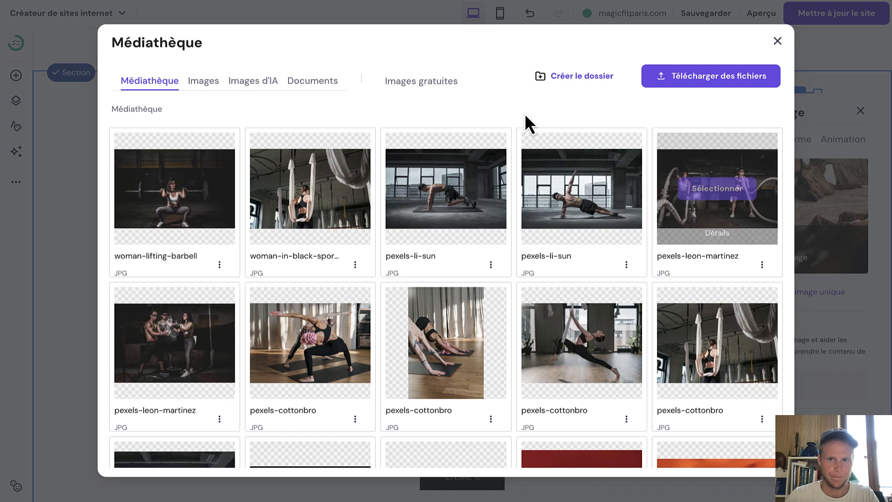
{"action": "left_click", "coordinate": [434, 88]}
{"action": "left_click", "coordinate": [427, 115]}
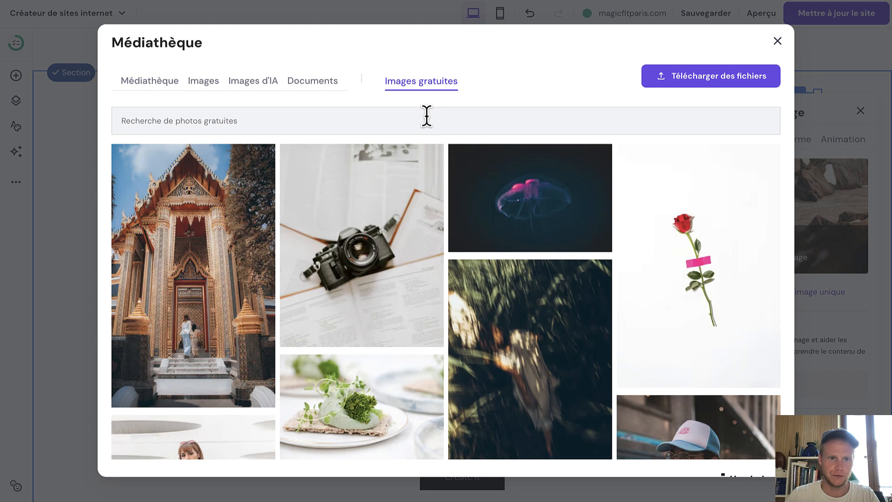
{"action": "left_click", "coordinate": [426, 116]}
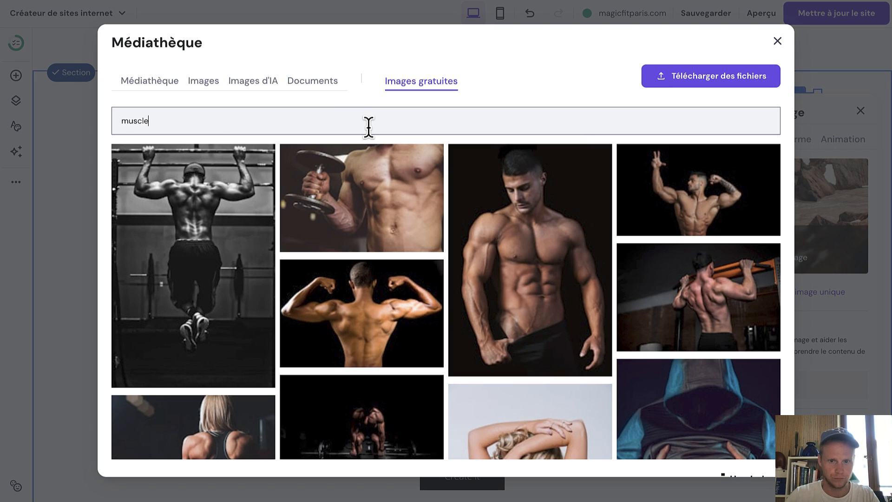
{"action": "scroll", "coordinate": [222, 224], "scroll_direction": "down", "scroll_amount": 10}
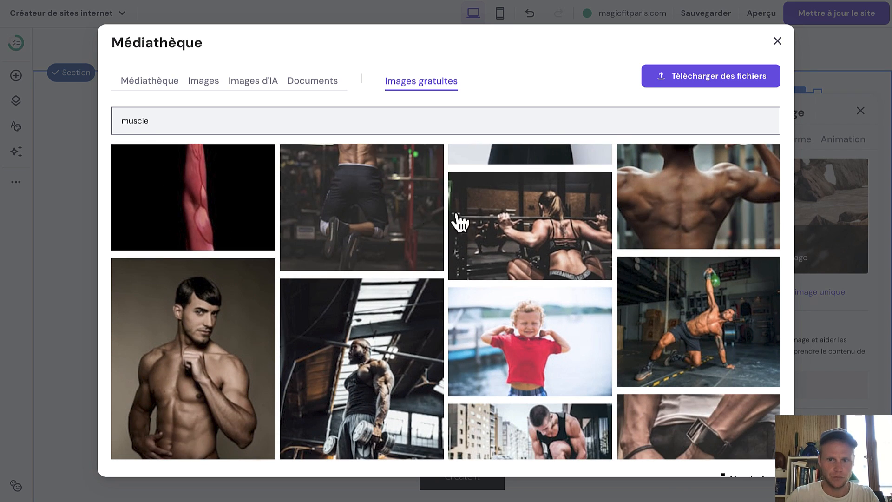
{"action": "left_click", "coordinate": [515, 226]}
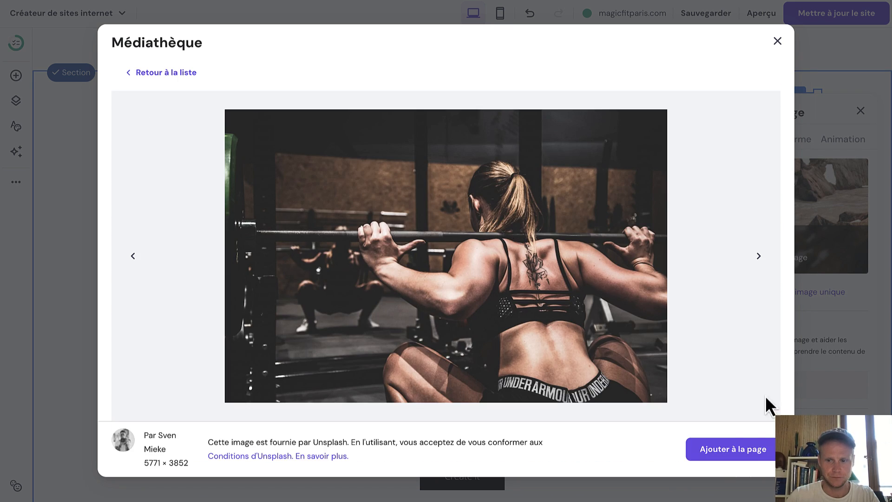
{"action": "left_click", "coordinate": [729, 449]}
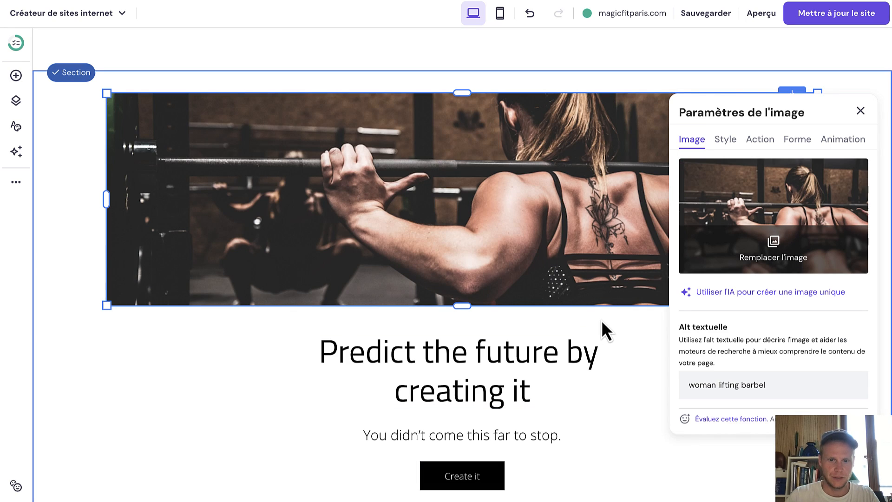
Replace the heading with 'Prêt à démarrer votre coaching ?' copied from the MagiFit site.
{"action": "left_click", "coordinate": [470, 363]}
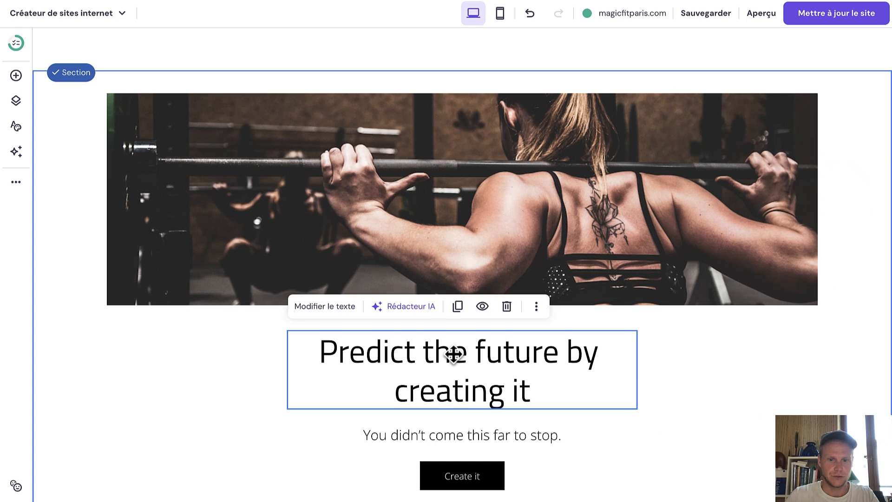
{"action": "left_click", "coordinate": [453, 353]}
{"action": "key", "text": "ctrl+Left"}
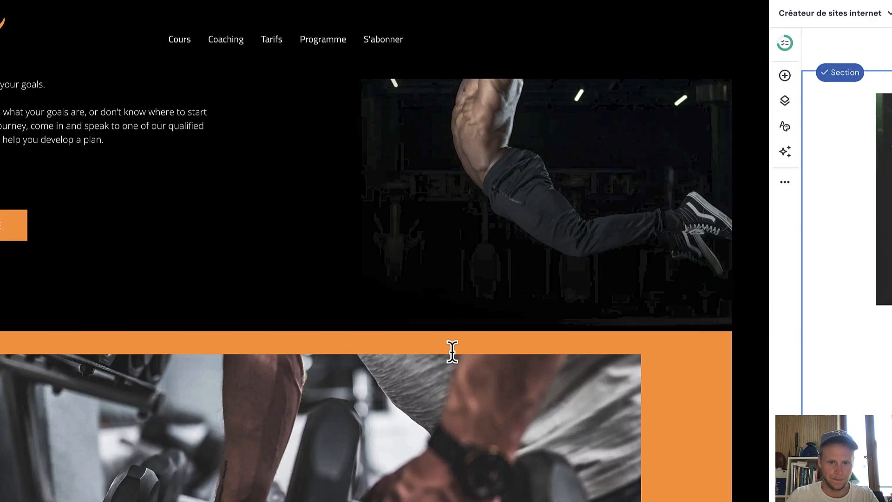
{"action": "scroll", "coordinate": [452, 353], "scroll_direction": "down", "scroll_amount": 10}
{"action": "scroll", "coordinate": [452, 353], "scroll_direction": "up", "scroll_amount": 2}
{"action": "scroll", "coordinate": [452, 353], "scroll_direction": "up", "scroll_amount": 1}
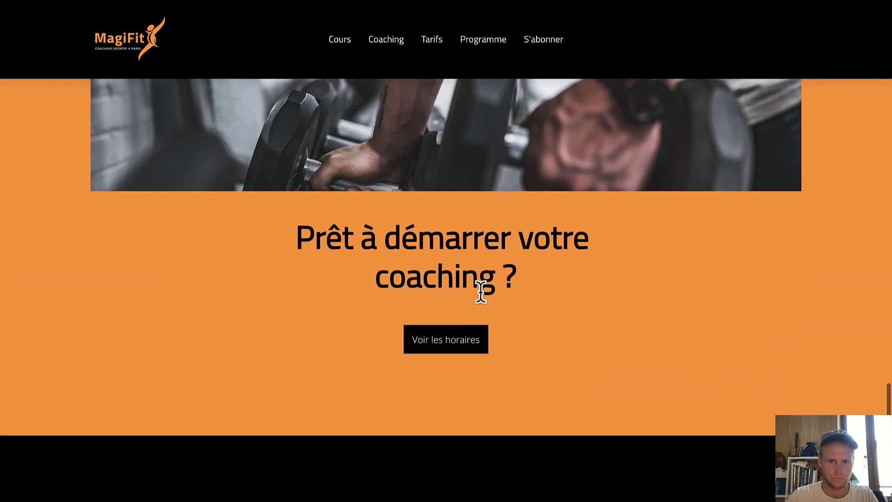
{"action": "left_click_drag", "start_coordinate": [530, 277], "coordinate": [304, 246]}
{"action": "key", "text": "ctrl+c"}
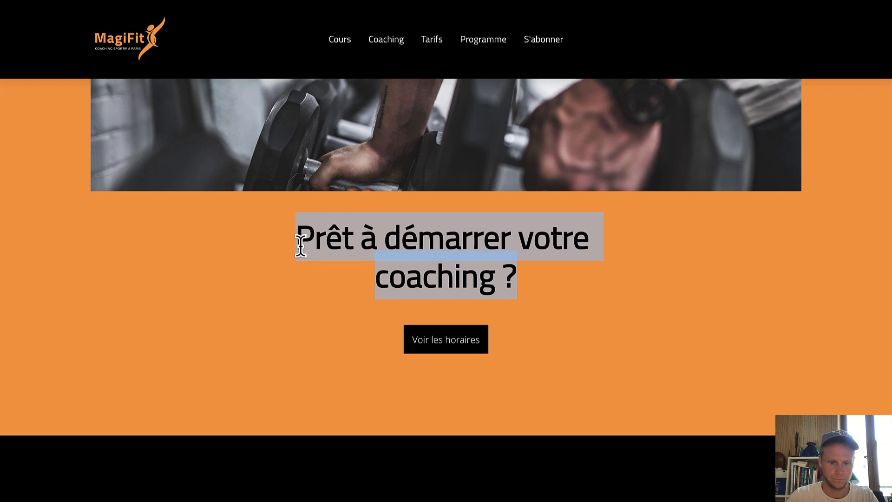
{"action": "key", "text": "ctrl+Right"}
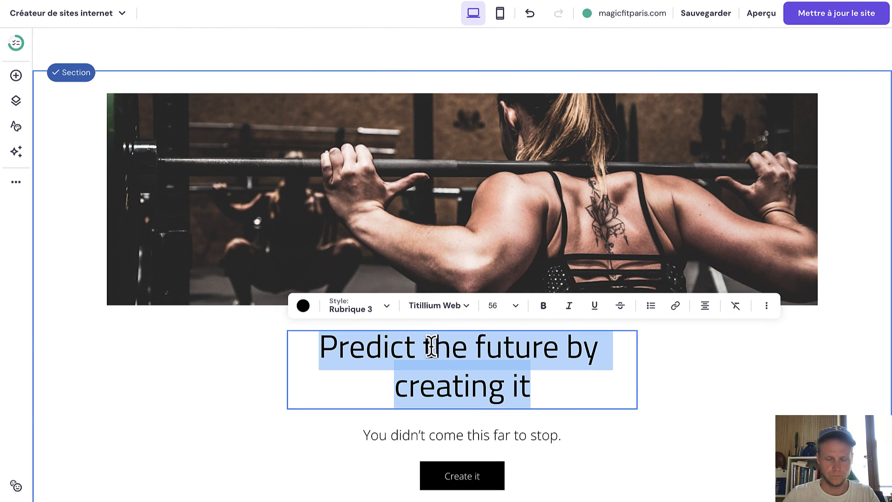
{"action": "key", "text": "ctrl+v"}
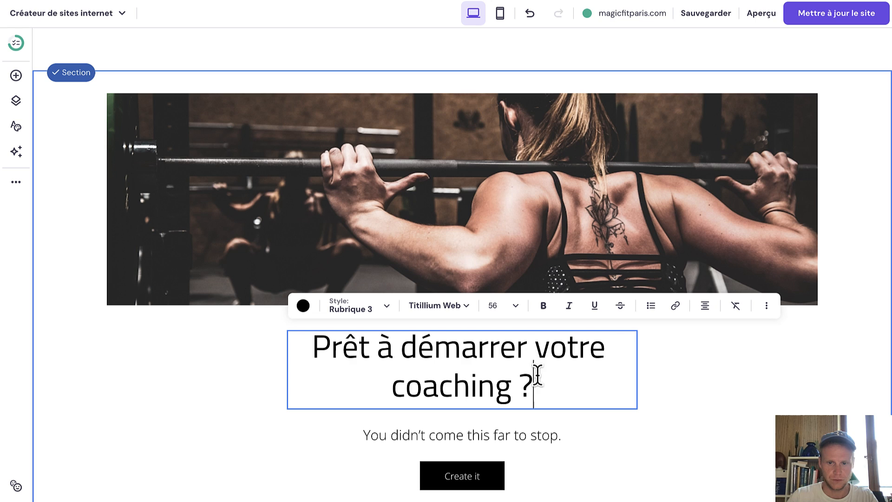
Make the heading bold, delete the subtitle, and move the Create it button up beneath it.
{"action": "left_click_drag", "start_coordinate": [533, 381], "coordinate": [314, 352]}
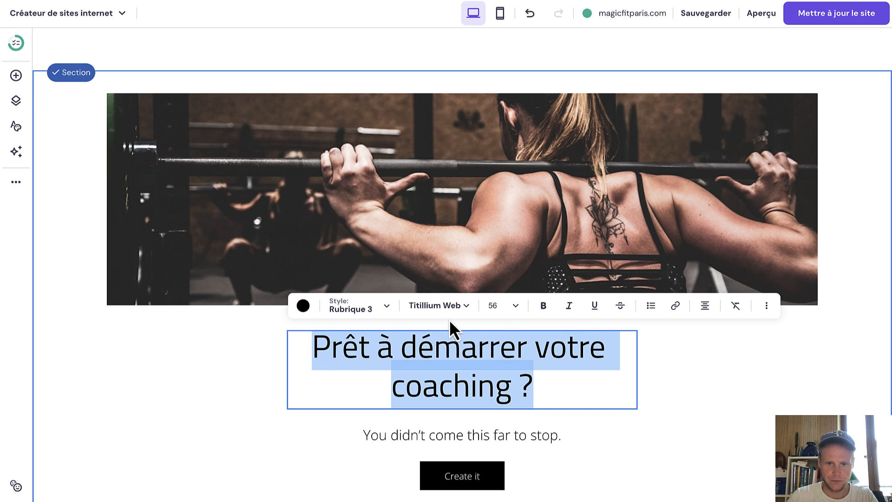
{"action": "left_click", "coordinate": [543, 306]}
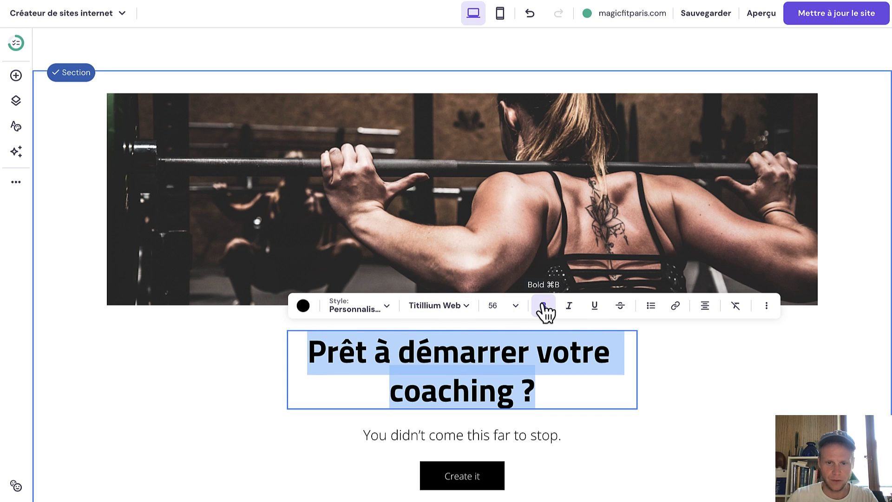
{"action": "scroll", "coordinate": [557, 352], "scroll_direction": "down", "scroll_amount": 2}
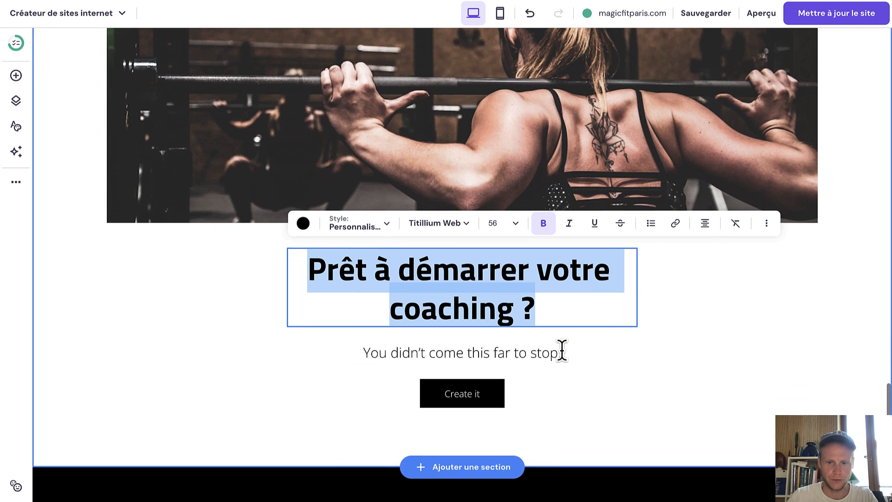
{"action": "left_click", "coordinate": [561, 352]}
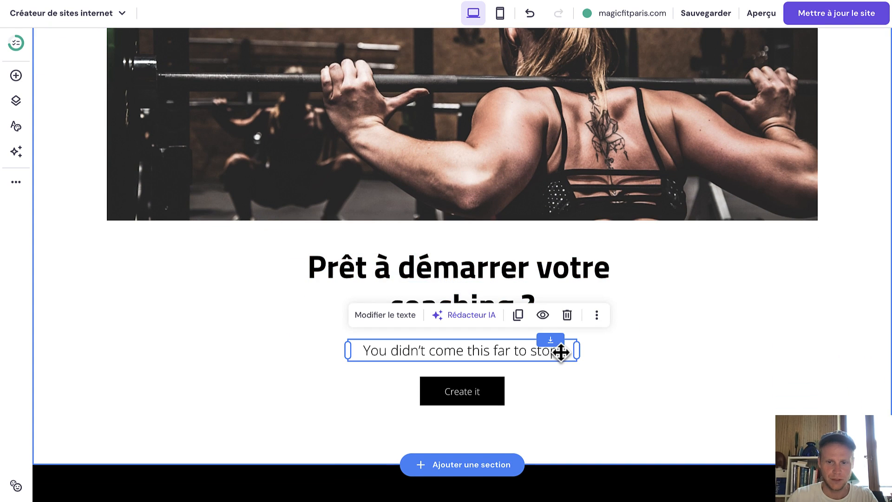
{"action": "left_click", "coordinate": [567, 316]}
{"action": "left_click_drag", "start_coordinate": [495, 390], "coordinate": [493, 372]}
Relabel the button 'Voir les horaires' and link it to the Schedule page.
{"action": "left_click", "coordinate": [468, 334]}
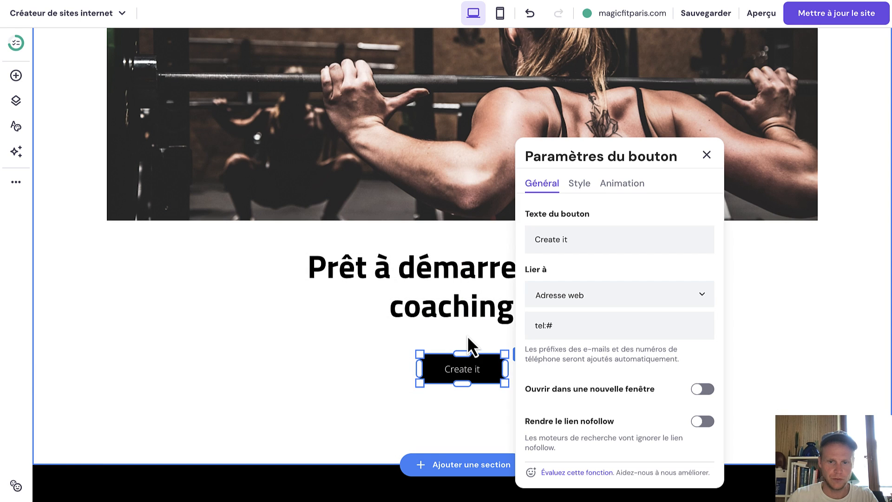
{"action": "left_click", "coordinate": [584, 243]}
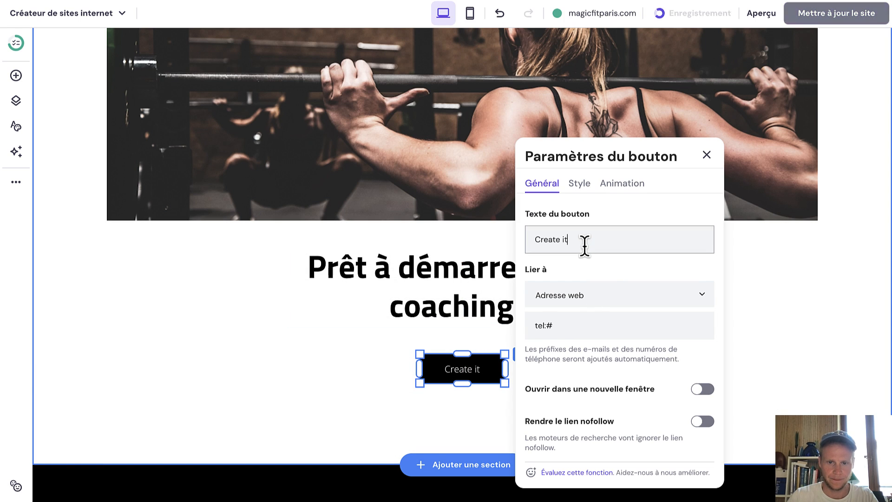
{"action": "left_click_drag", "start_coordinate": [584, 243], "coordinate": [534, 239]}
{"action": "type", "text": "Voir les h"}
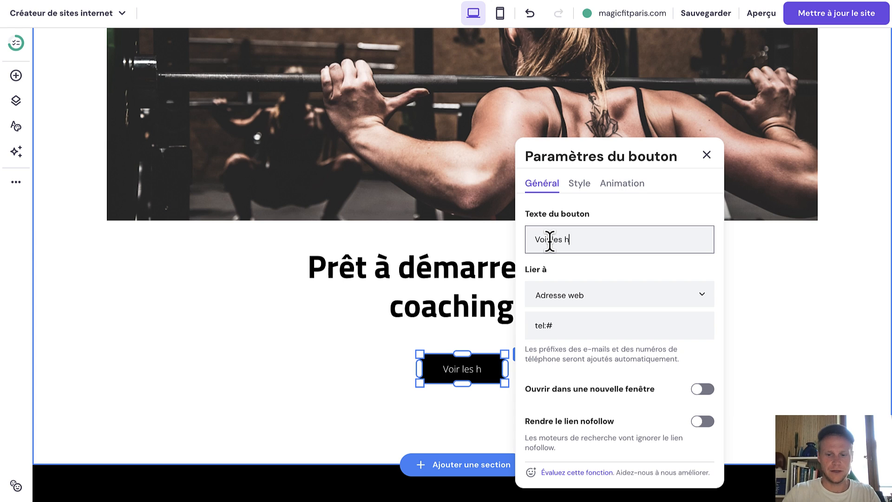
{"action": "type", "text": "oraires"}
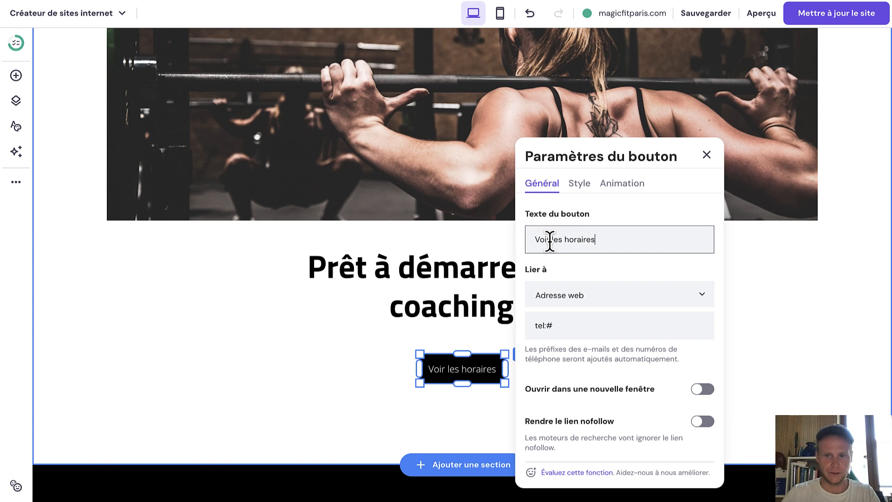
{"action": "left_click", "coordinate": [573, 293]}
{"action": "scroll", "coordinate": [583, 357], "scroll_direction": "down", "scroll_amount": 3}
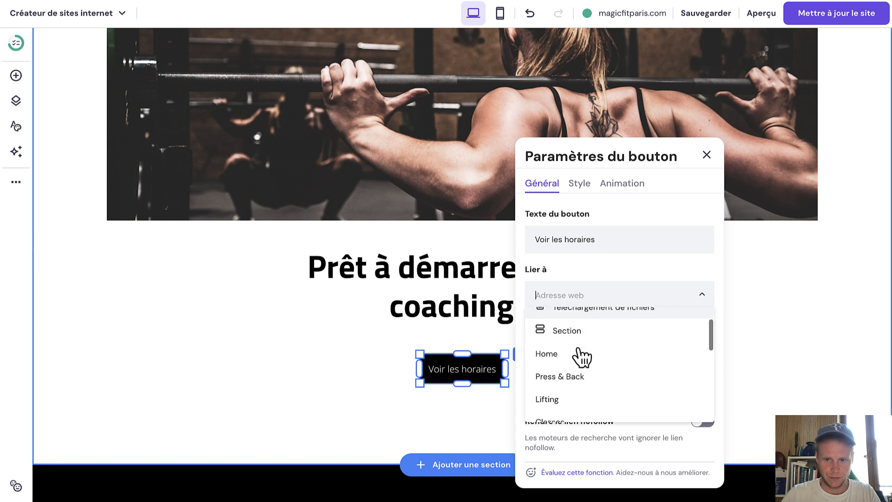
{"action": "scroll", "coordinate": [582, 357], "scroll_direction": "down", "scroll_amount": 5}
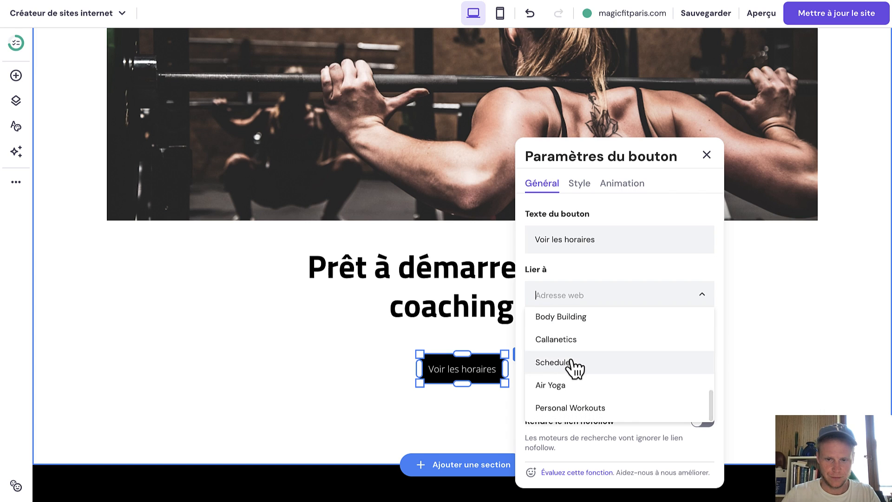
{"action": "left_click", "coordinate": [572, 363]}
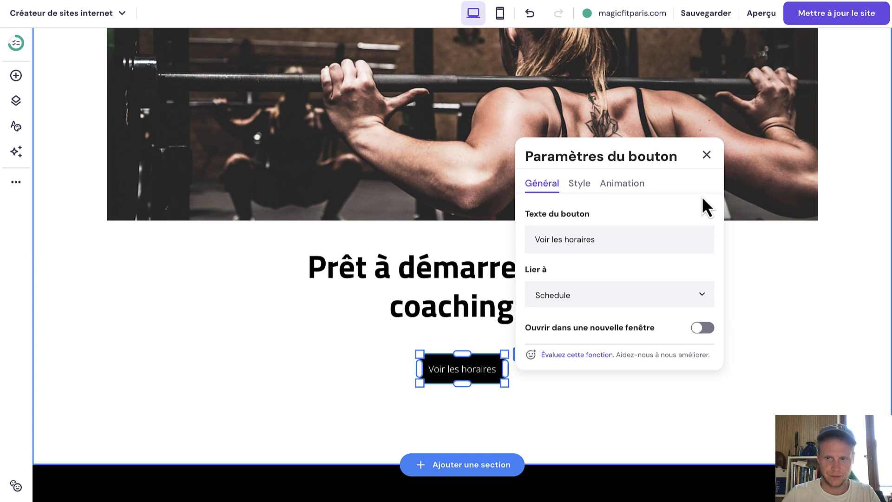
{"action": "left_click", "coordinate": [706, 154]}
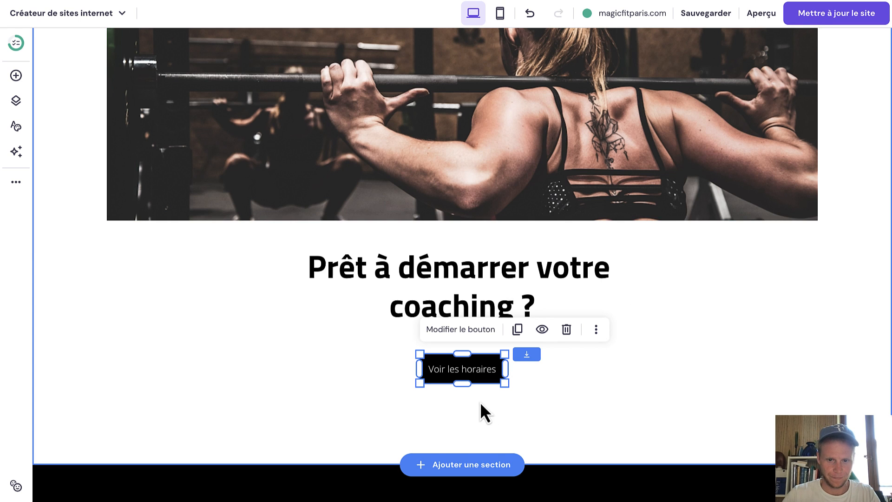
Set the coaching section's background to the orange website colour #fd8b14.
{"action": "scroll", "coordinate": [477, 402], "scroll_direction": "up", "scroll_amount": 3}
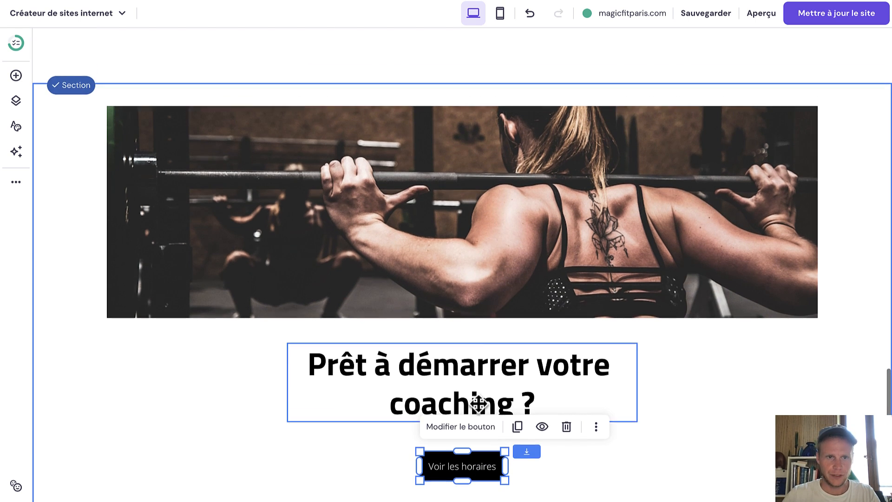
{"action": "left_click", "coordinate": [832, 93]}
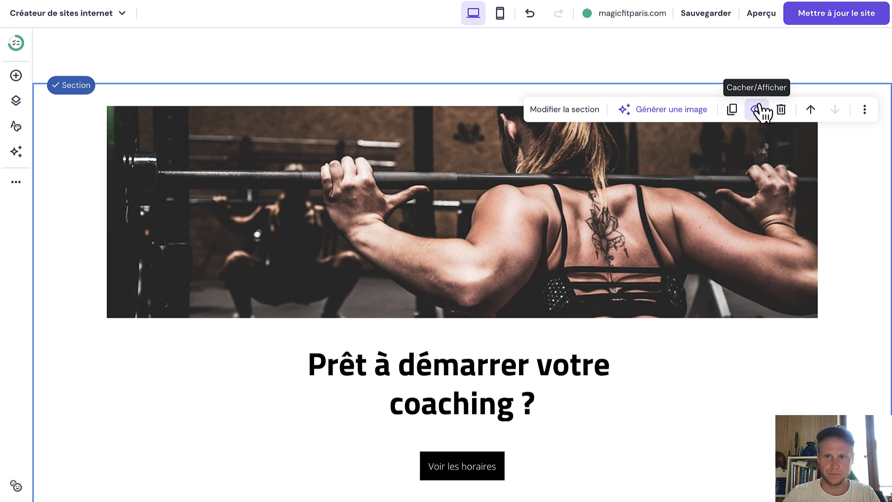
{"action": "left_click", "coordinate": [591, 122]}
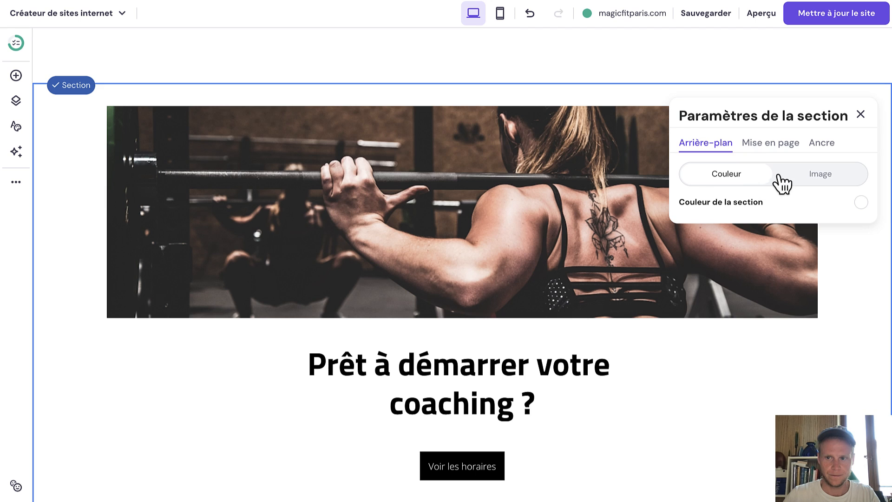
{"action": "left_click", "coordinate": [859, 202]}
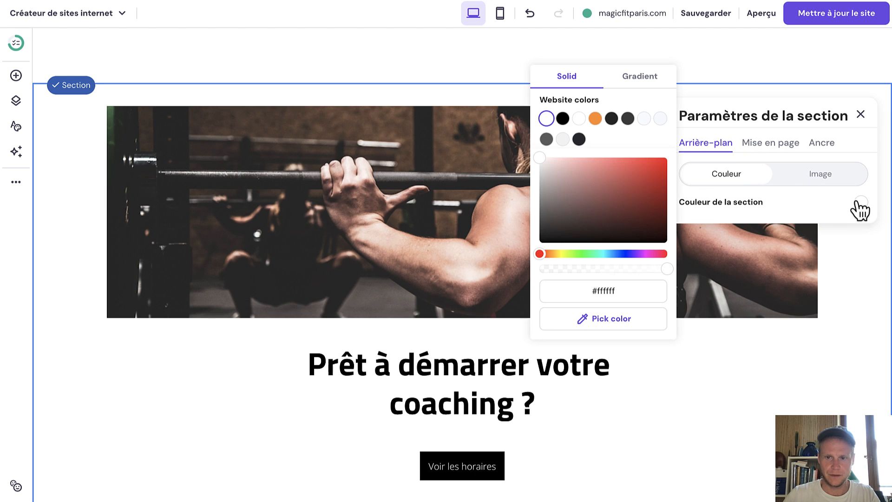
{"action": "left_click", "coordinate": [595, 118]}
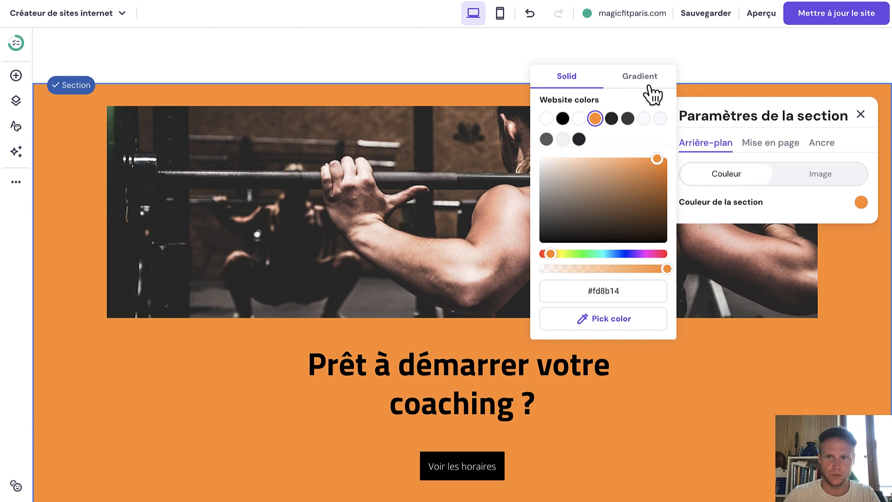
{"action": "left_click", "coordinate": [861, 115]}
Publish the updates to magicfitparis.com and view the page in the mobile layout.
{"action": "scroll", "coordinate": [559, 243], "scroll_direction": "down", "scroll_amount": 10}
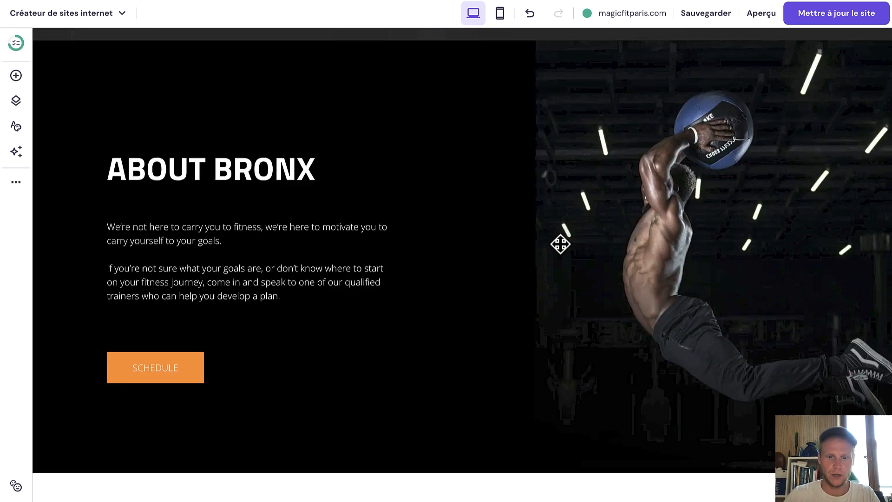
{"action": "scroll", "coordinate": [559, 243], "scroll_direction": "up", "scroll_amount": 15}
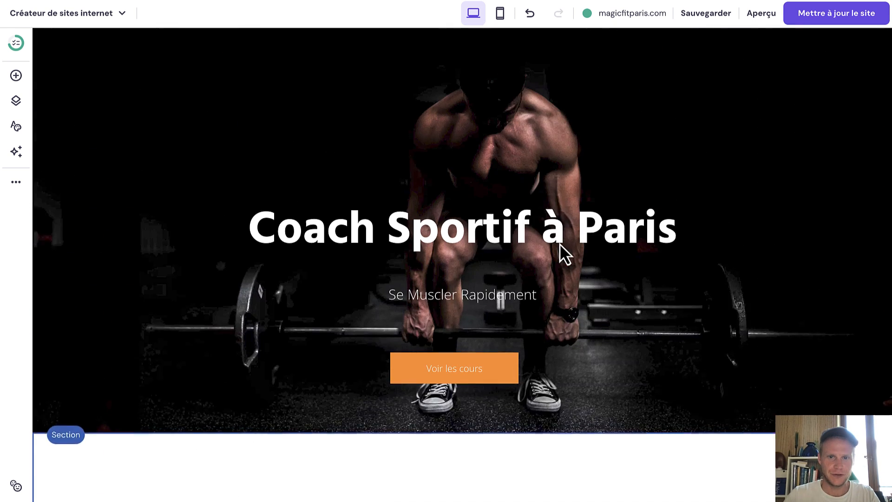
{"action": "left_click", "coordinate": [839, 15]}
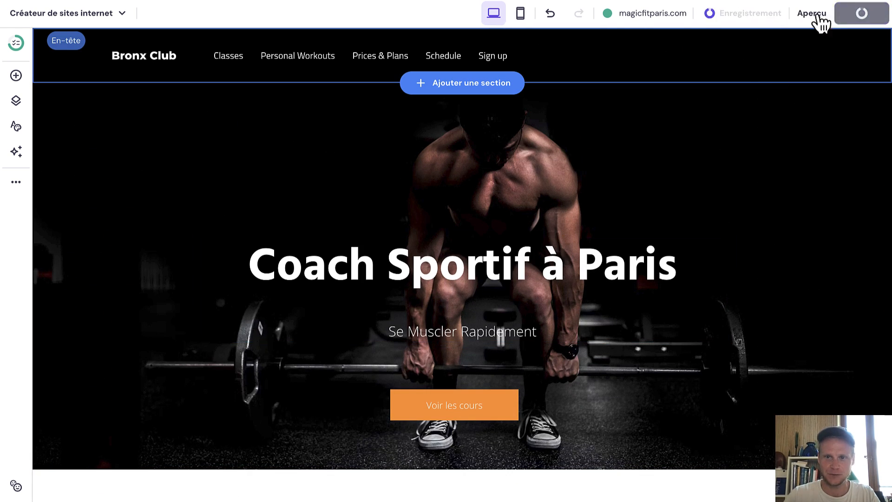
{"action": "left_click", "coordinate": [540, 18]}
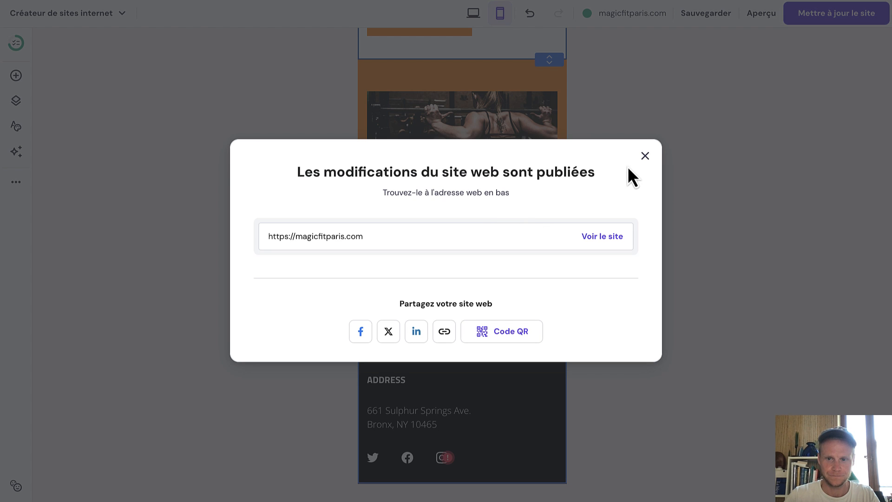
{"action": "left_click", "coordinate": [643, 160]}
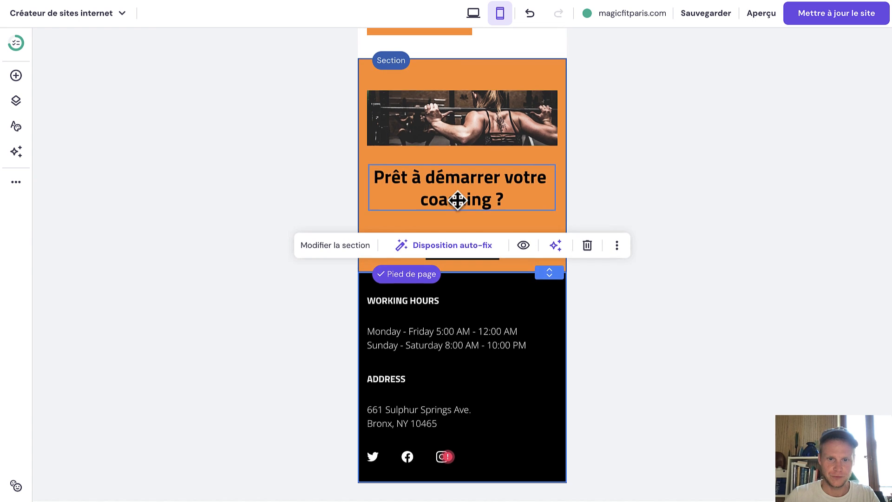
Open the mobile header's navigation menu, then go back to desktop and select the header.
{"action": "scroll", "coordinate": [458, 200], "scroll_direction": "up", "scroll_amount": 15}
{"action": "scroll", "coordinate": [457, 200], "scroll_direction": "up", "scroll_amount": 20}
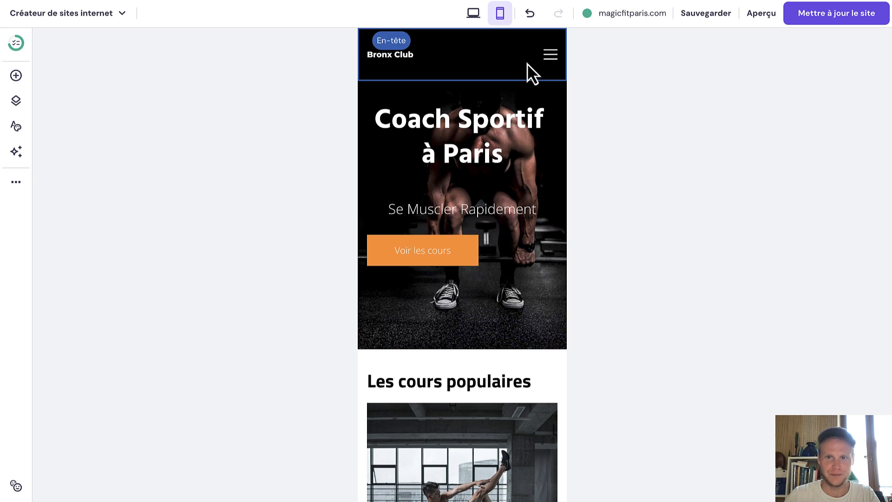
{"action": "left_click", "coordinate": [551, 62]}
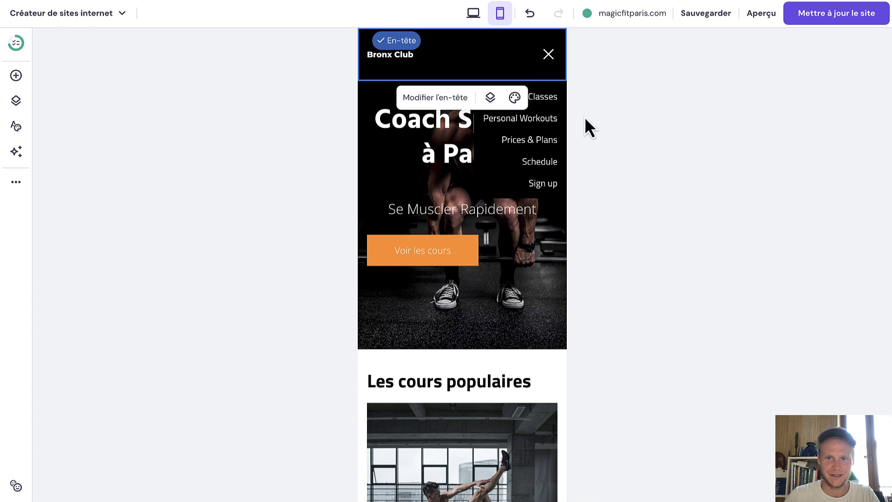
{"action": "left_click", "coordinate": [481, 13]}
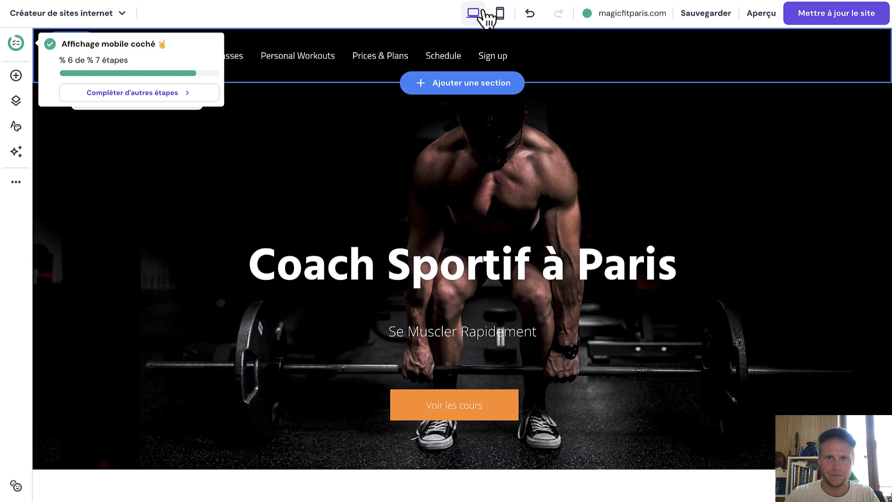
{"action": "left_click", "coordinate": [319, 176]}
{"action": "left_click", "coordinate": [679, 65]}
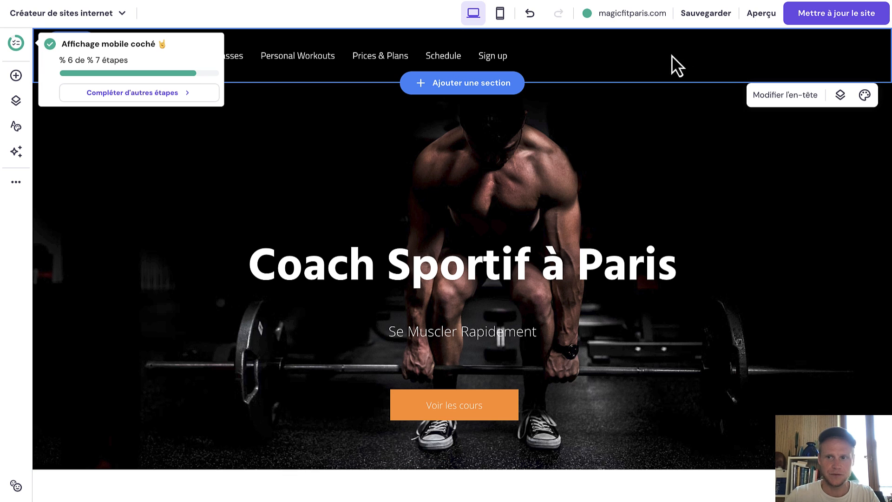
Centre the header menu links, leave item spacing at 30 px, and pin the header to the top.
{"action": "left_click", "coordinate": [754, 95]}
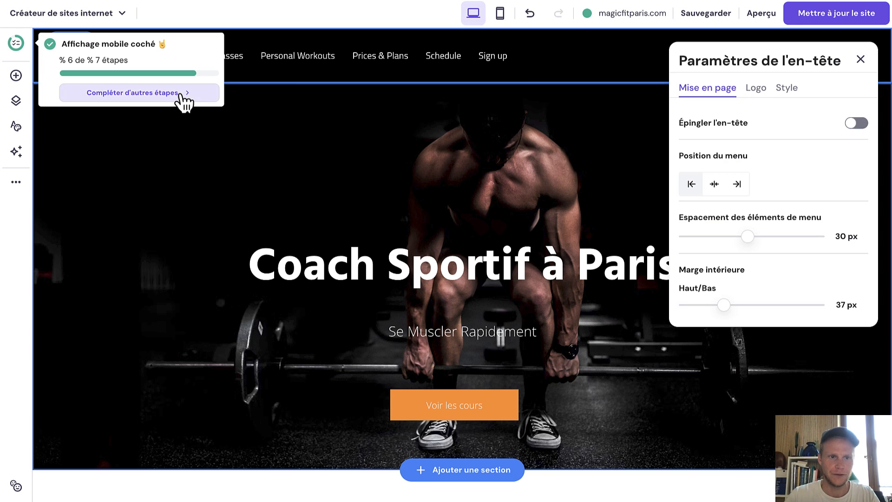
{"action": "left_click", "coordinate": [185, 95]}
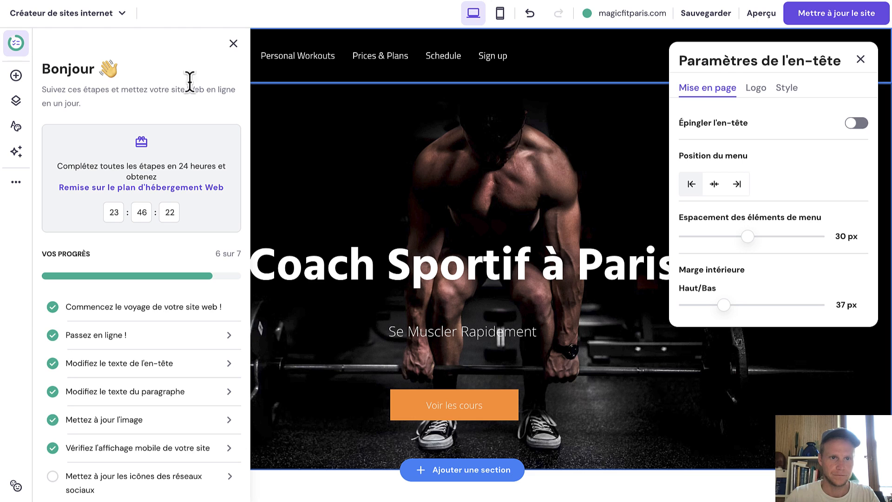
{"action": "left_click", "coordinate": [233, 43]}
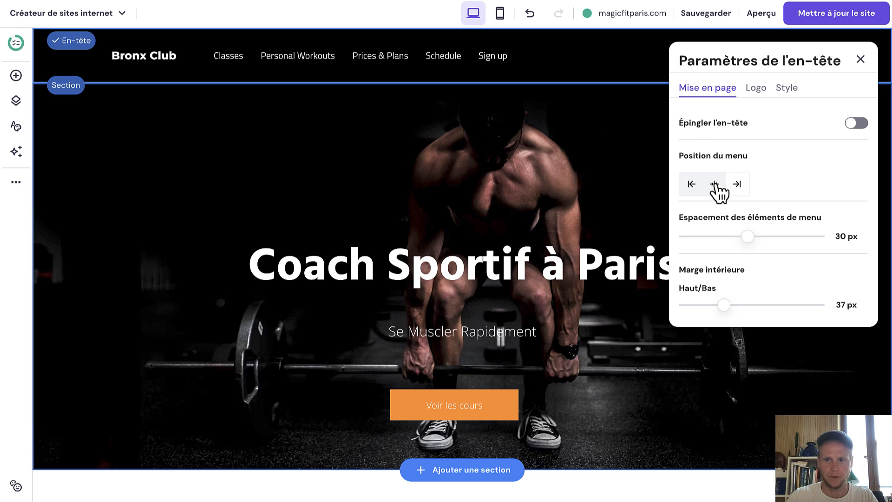
{"action": "left_click", "coordinate": [714, 184]}
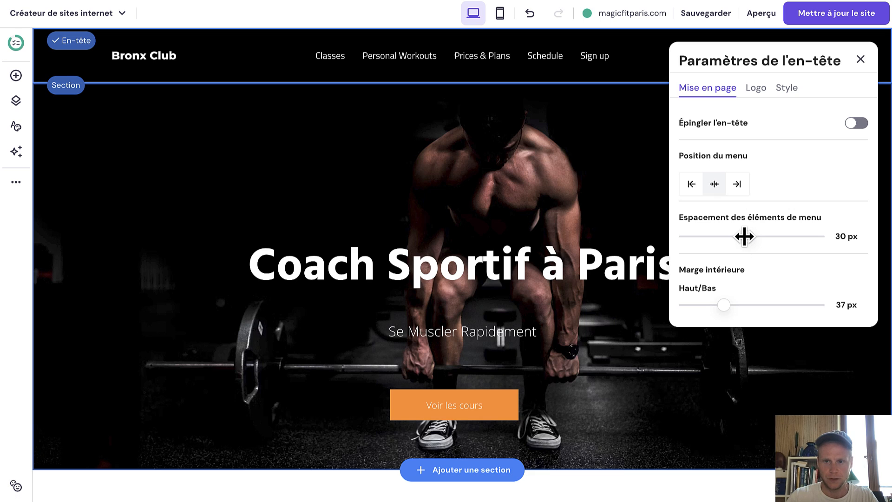
{"action": "mouse_move", "coordinate": [744, 237]}
{"action": "left_mouse_down"}
{"action": "mouse_move", "coordinate": [798, 236]}
{"action": "mouse_move", "coordinate": [747, 237]}
{"action": "left_mouse_up"}
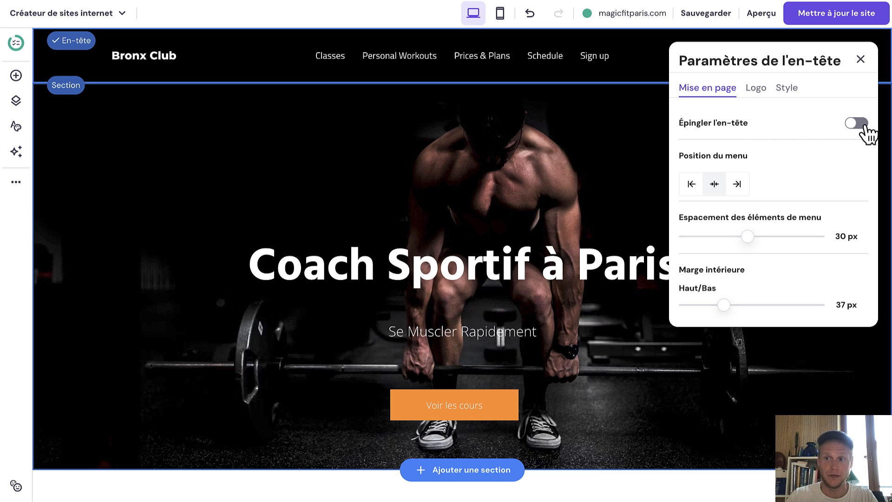
{"action": "left_click", "coordinate": [863, 125]}
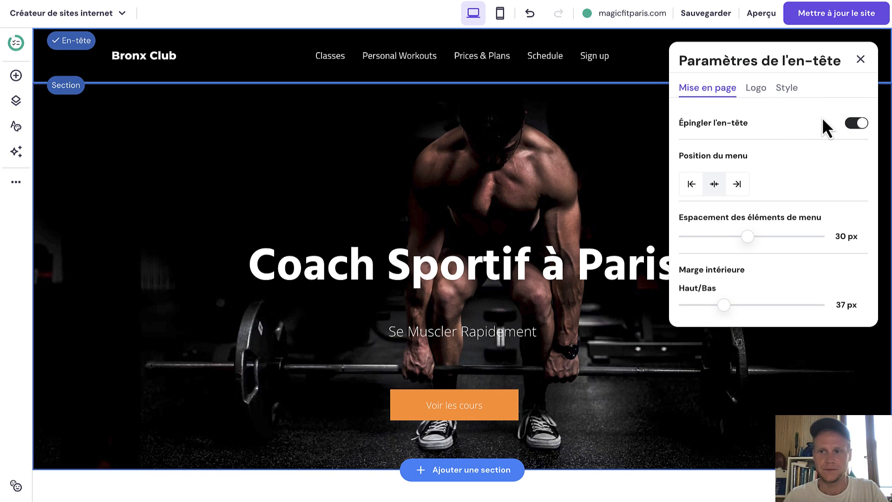
Replace the header logo with the uploaded magicfit.png image.
{"action": "left_click", "coordinate": [756, 91]}
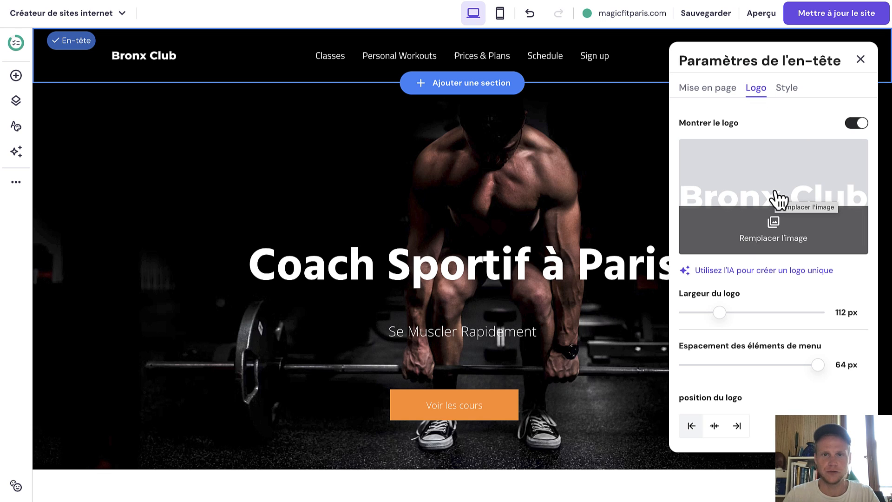
{"action": "left_click", "coordinate": [778, 200]}
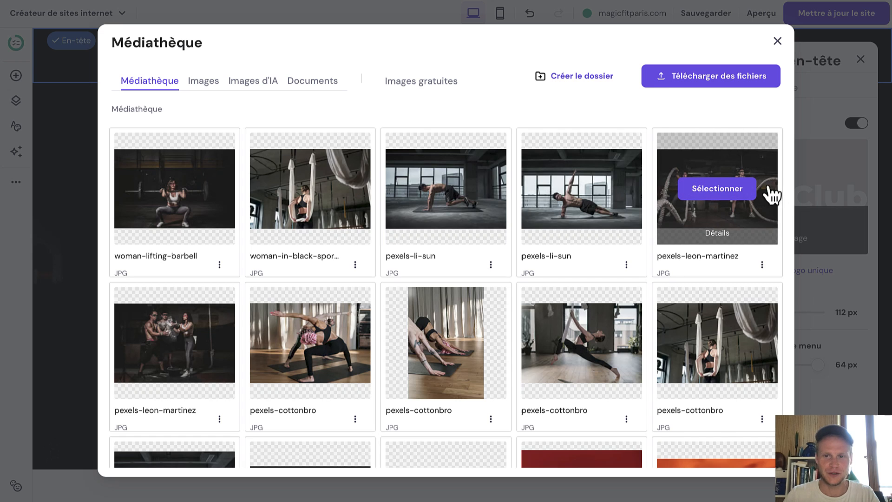
{"action": "left_click", "coordinate": [704, 85]}
{"action": "double_click", "coordinate": [127, 102]}
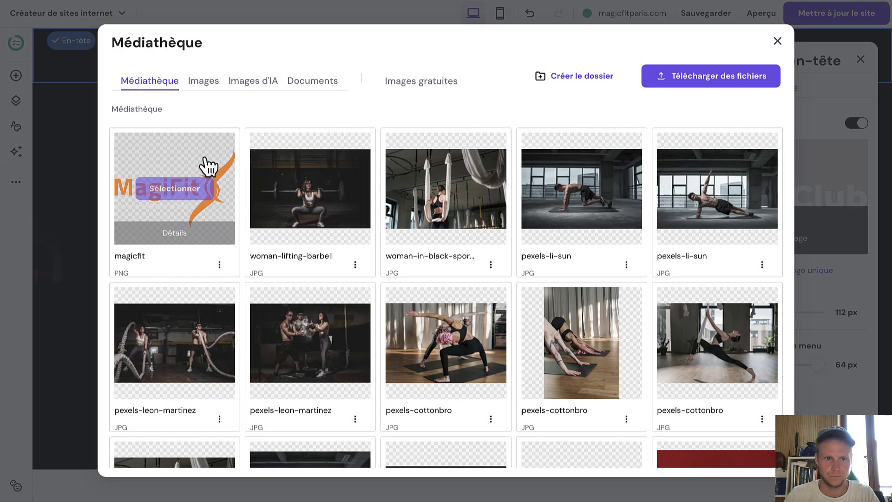
{"action": "left_click", "coordinate": [190, 186]}
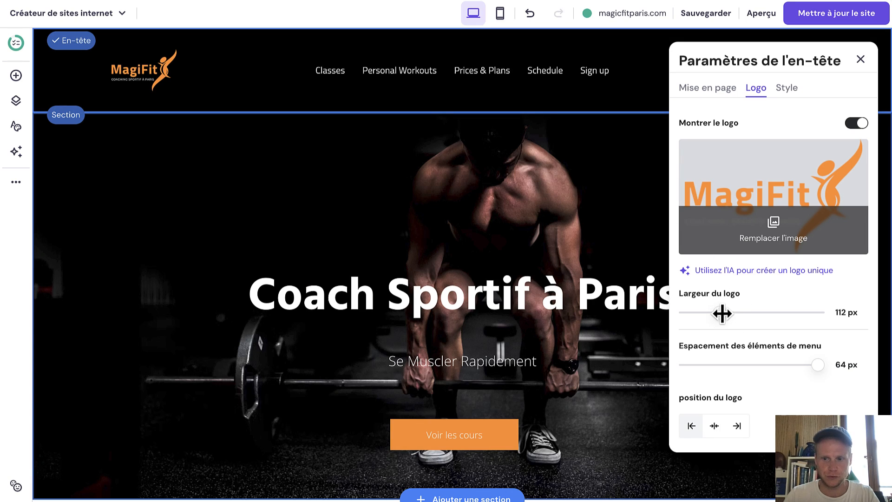
Set the logo width to 140 px and, after trying centre and right, keep it left.
{"action": "left_click_drag", "start_coordinate": [721, 312], "coordinate": [730, 312]}
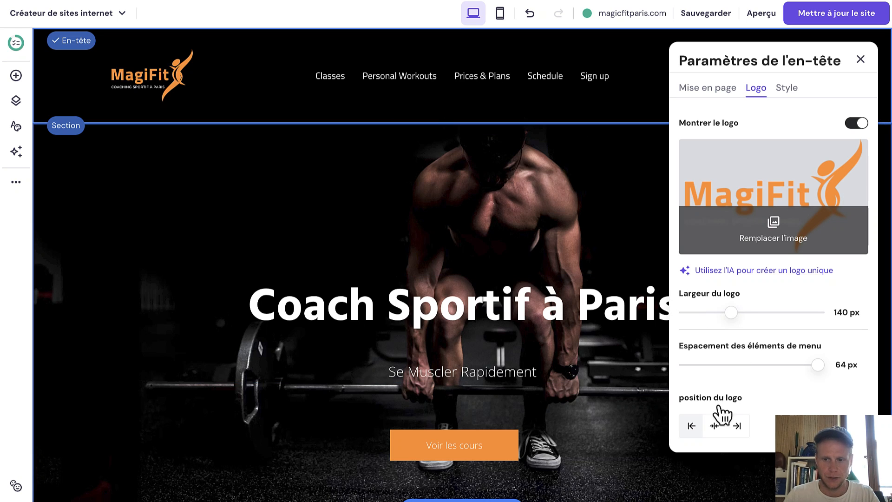
{"action": "left_click", "coordinate": [714, 427]}
{"action": "left_click", "coordinate": [735, 427]}
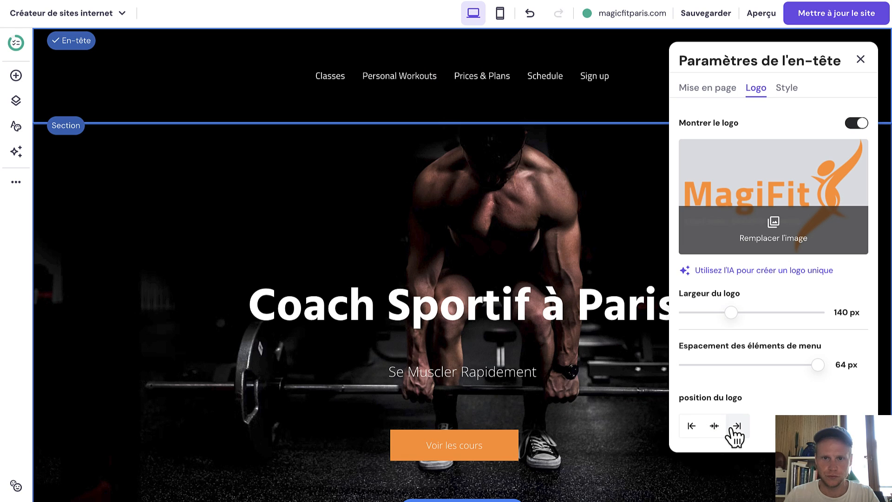
{"action": "left_click", "coordinate": [714, 426]}
{"action": "left_click", "coordinate": [692, 427]}
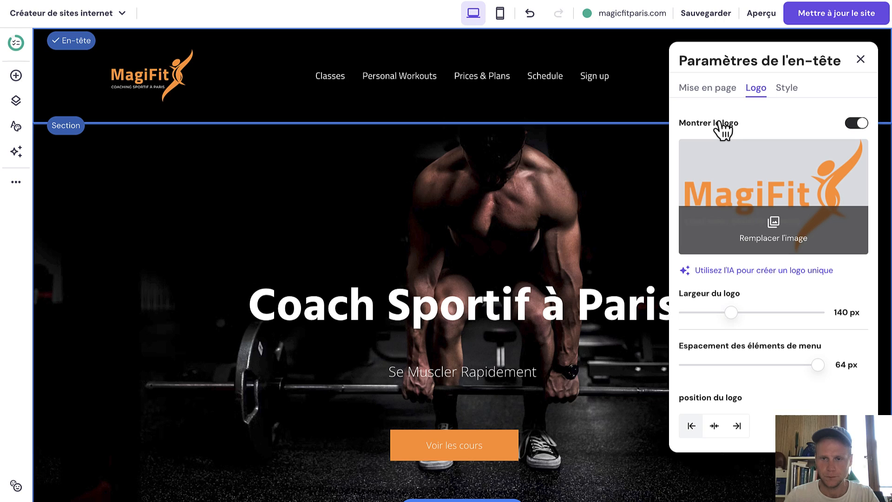
{"action": "left_click", "coordinate": [786, 88]}
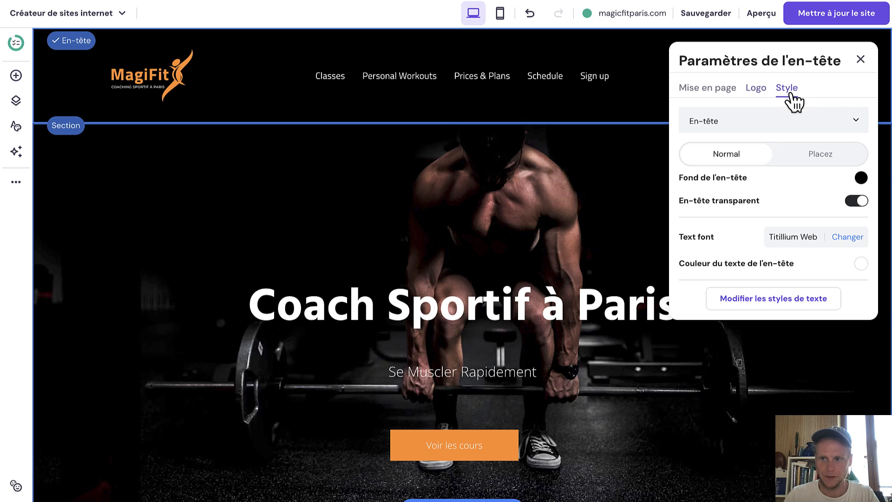
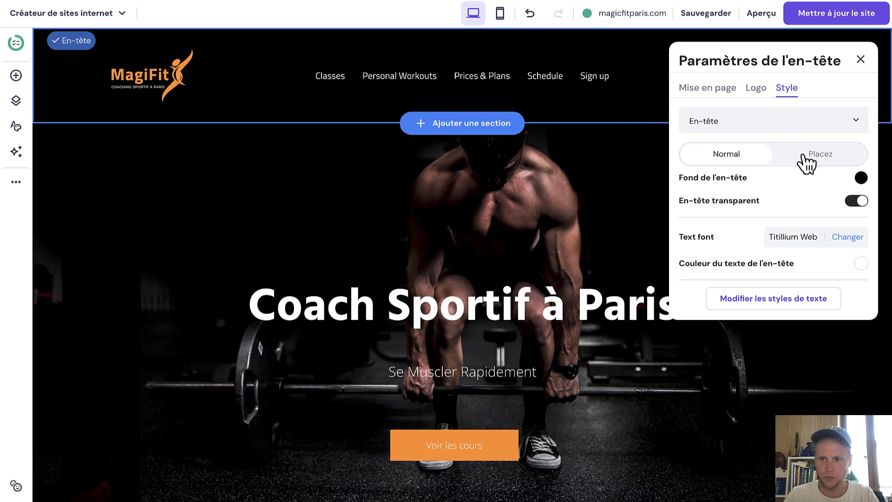
Make the header menu links turn orange #fd8b14 on hover, then publish the site update.
{"action": "left_click", "coordinate": [803, 155]}
{"action": "left_click", "coordinate": [861, 177]}
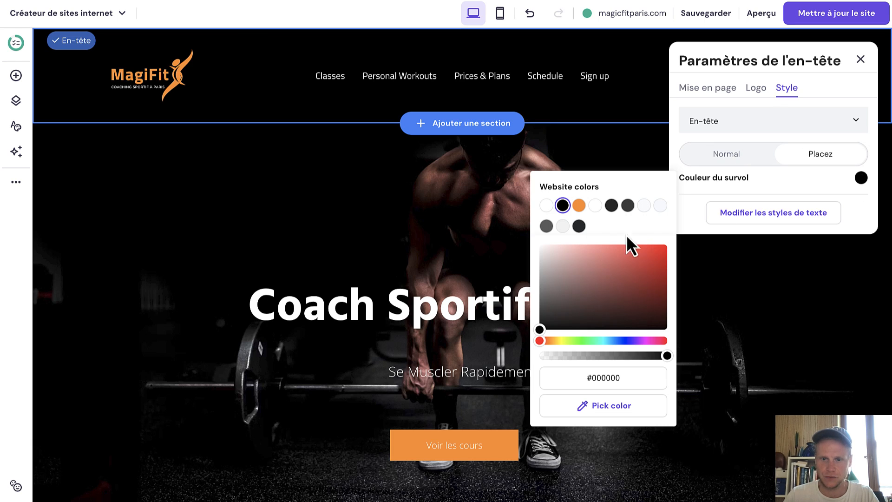
{"action": "left_click", "coordinate": [578, 206]}
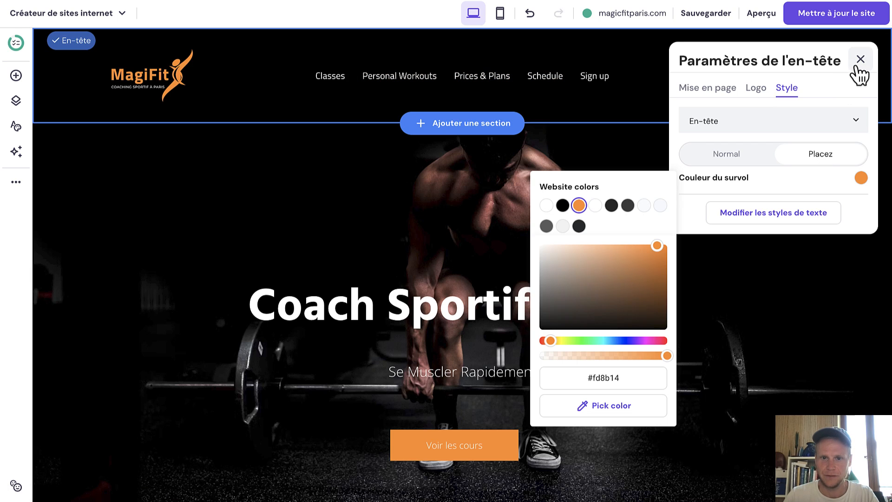
{"action": "left_click", "coordinate": [859, 62]}
{"action": "left_click", "coordinate": [817, 22]}
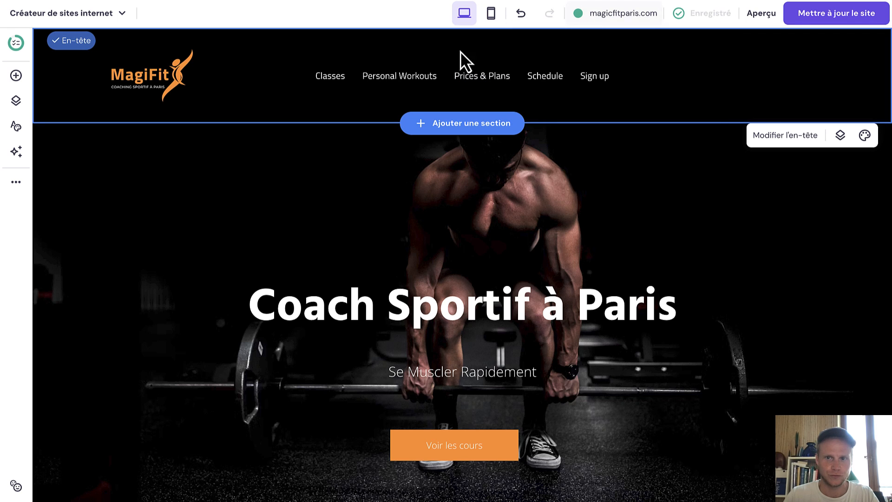
Visit Classes, Personal Workouts, Prices & Plans, Schedule and Sign up, then show the add-element catalogue on Classes.
{"action": "left_click", "coordinate": [335, 78]}
{"action": "left_click", "coordinate": [391, 84]}
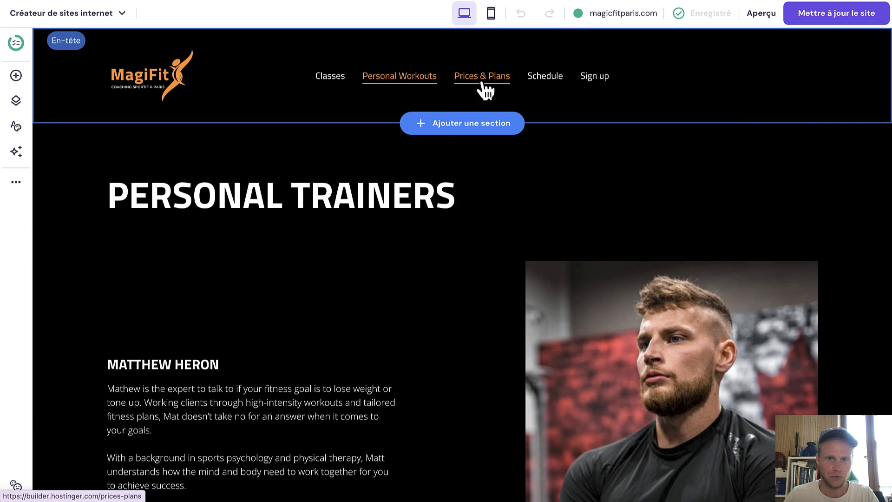
{"action": "left_click", "coordinate": [486, 84]}
{"action": "left_click", "coordinate": [534, 82]}
{"action": "left_click", "coordinate": [590, 79]}
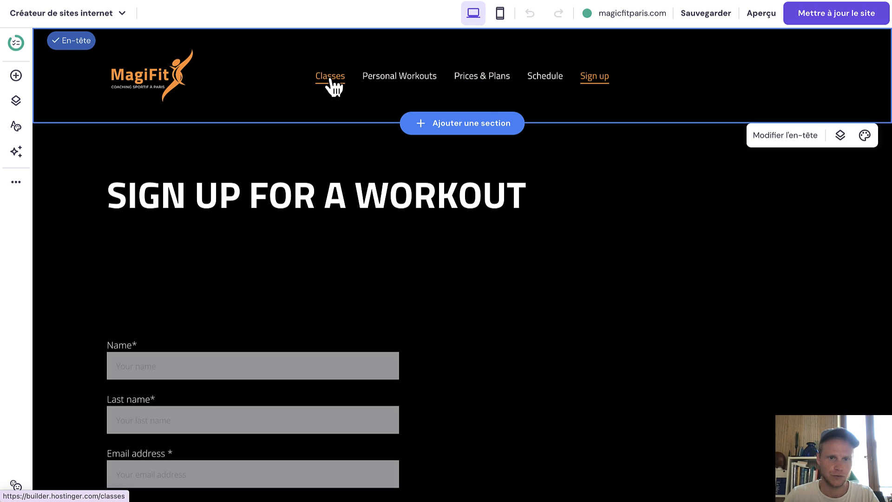
{"action": "left_click", "coordinate": [331, 80]}
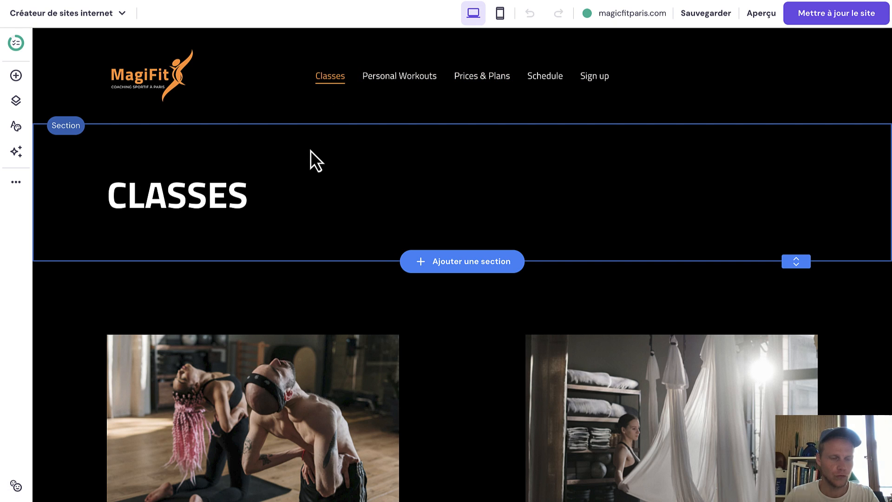
{"action": "left_click", "coordinate": [15, 82]}
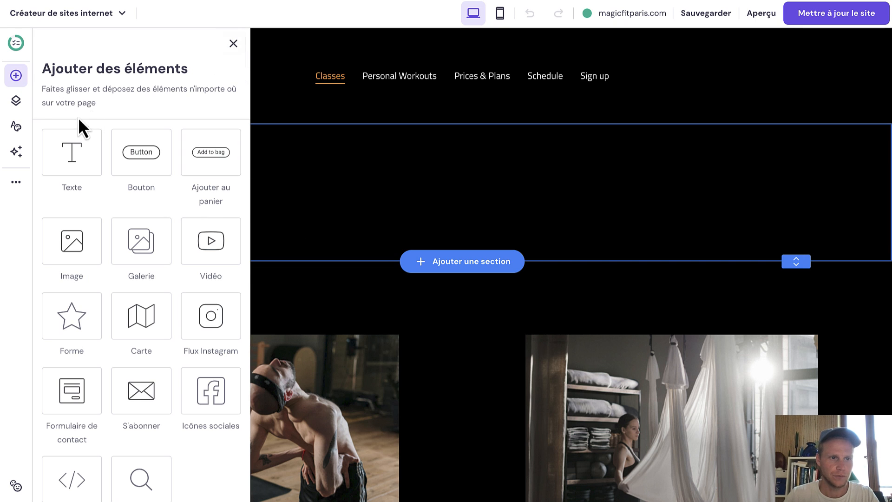
Rename the Classes page to Cours from the site's pages list.
{"action": "left_click", "coordinate": [16, 100]}
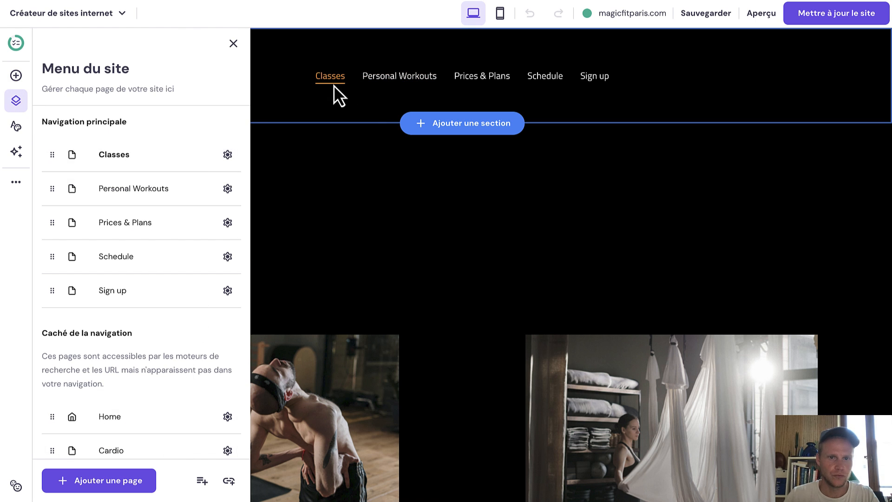
{"action": "left_click", "coordinate": [227, 154]}
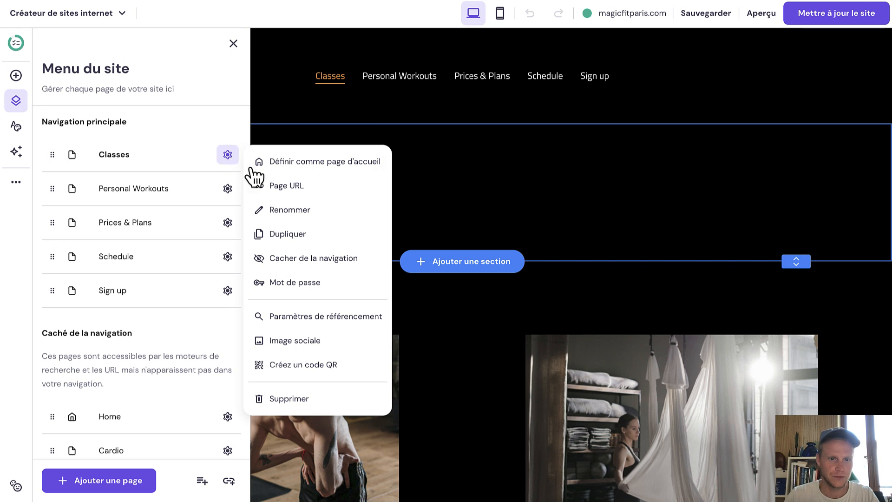
{"action": "left_click", "coordinate": [276, 207]}
{"action": "double_click", "coordinate": [306, 210]}
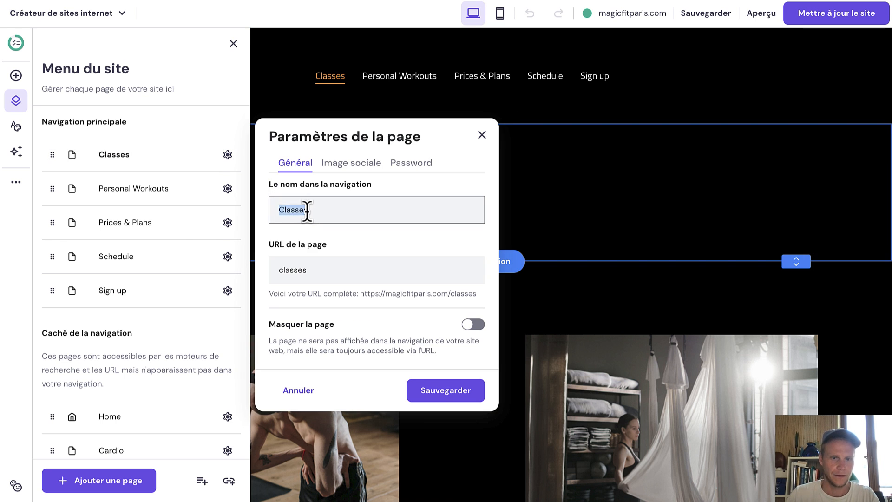
{"action": "type", "text": "Cours"}
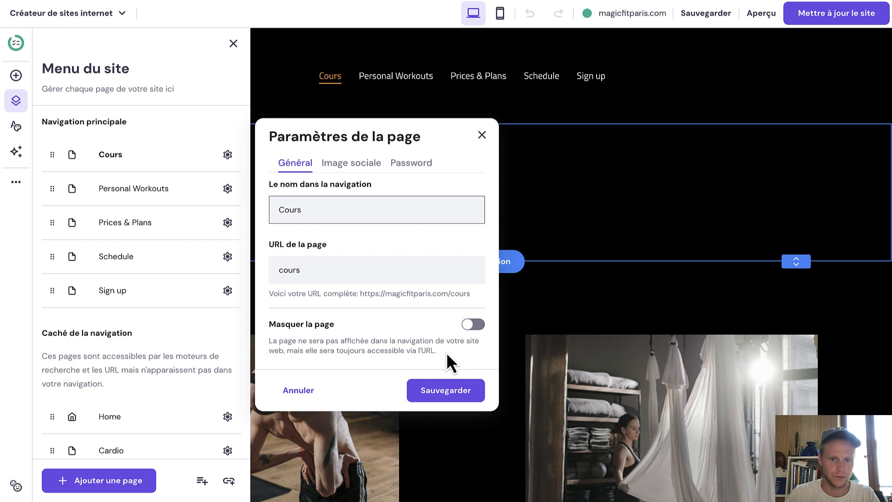
{"action": "left_click", "coordinate": [434, 394]}
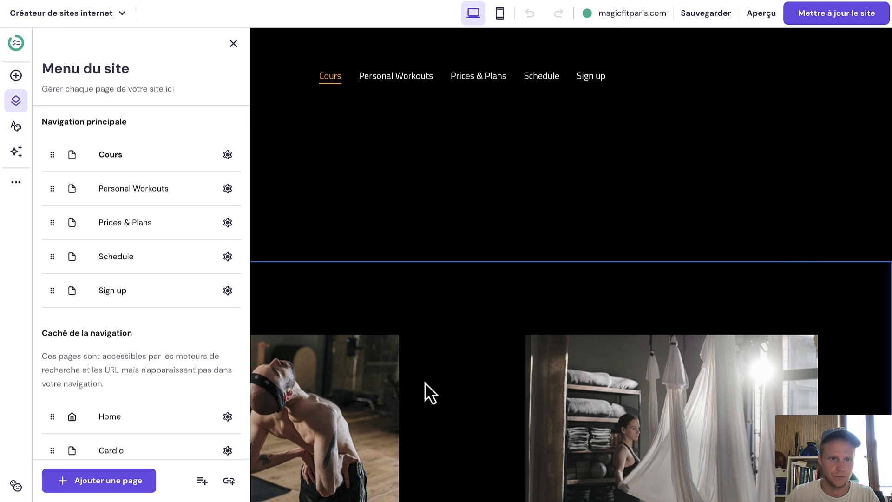
Rename the Personal Workouts page to Coaching individuel.
{"action": "left_click", "coordinate": [228, 189]}
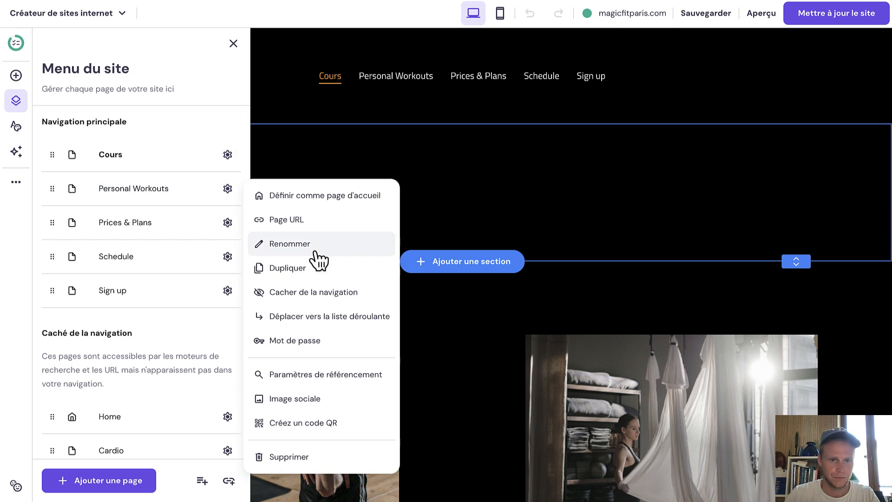
{"action": "left_click", "coordinate": [315, 248]}
{"action": "double_click", "coordinate": [335, 205]}
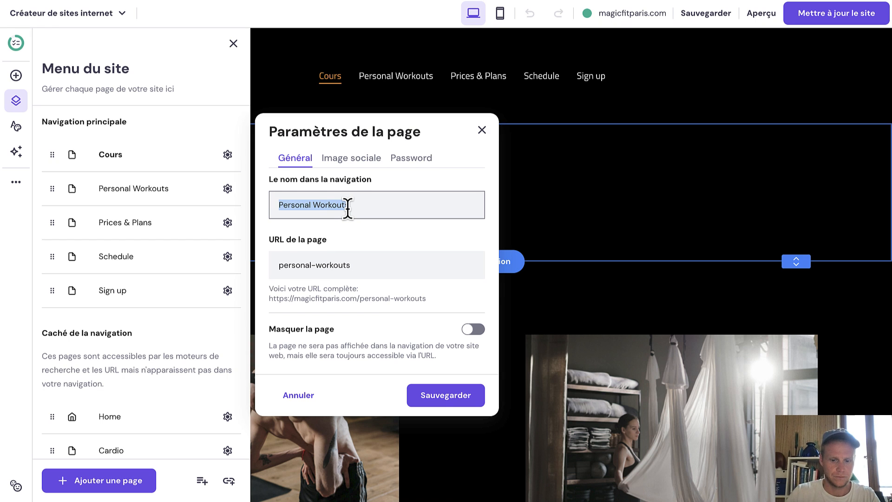
{"action": "type", "text": "Coaching i"}
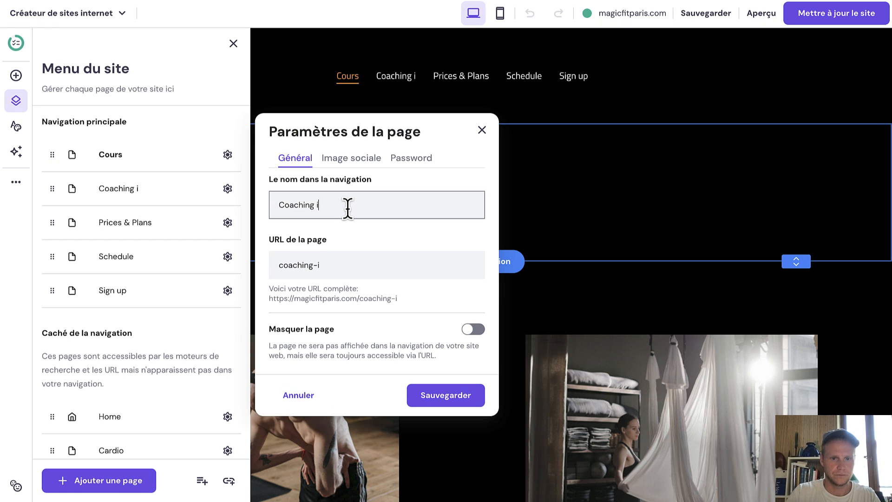
{"action": "type", "text": "ndividuel"}
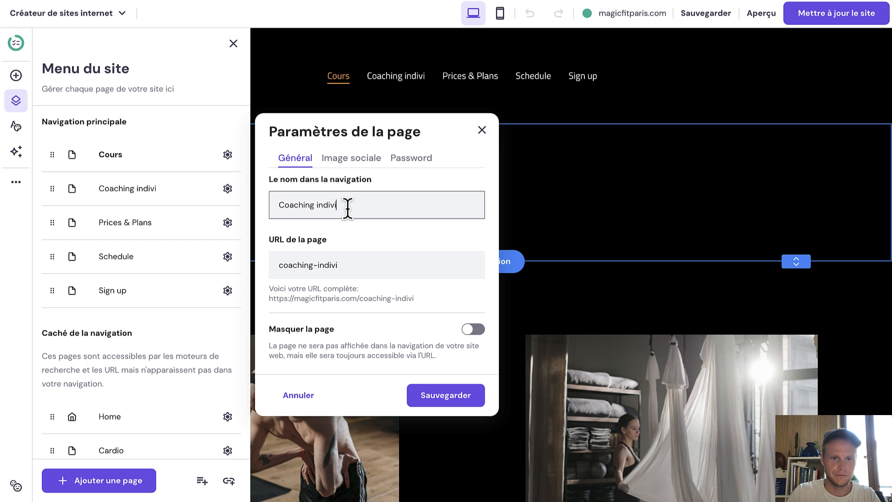
{"action": "left_click", "coordinate": [444, 400]}
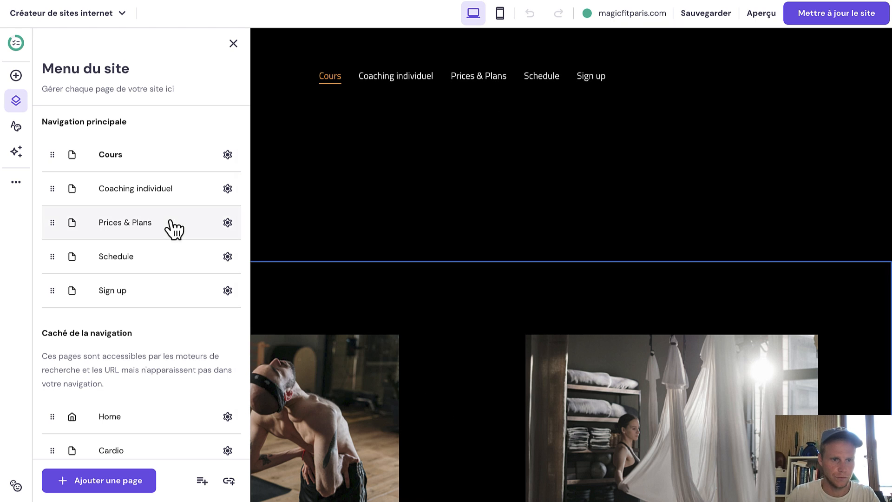
Rename the Prices & Plans page to Tarifs.
{"action": "left_click", "coordinate": [227, 222]}
{"action": "left_click", "coordinate": [285, 258]}
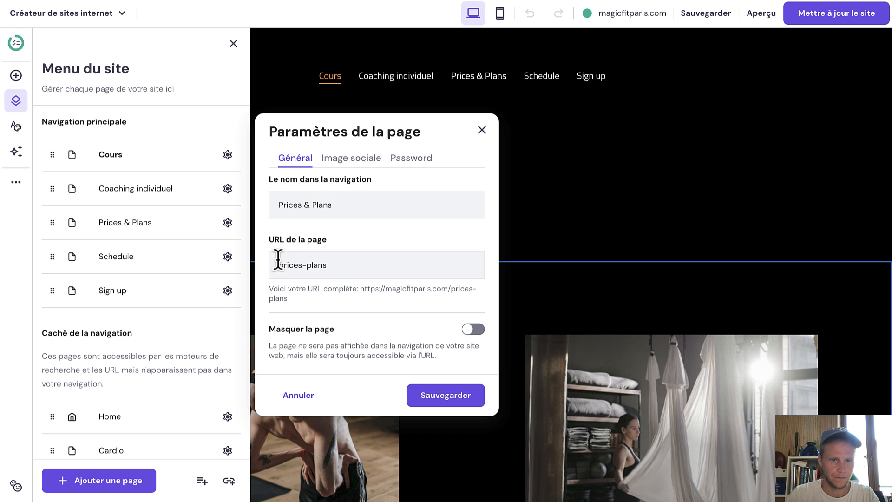
{"action": "left_click", "coordinate": [339, 208]}
{"action": "left_click_drag", "start_coordinate": [339, 208], "coordinate": [277, 198]}
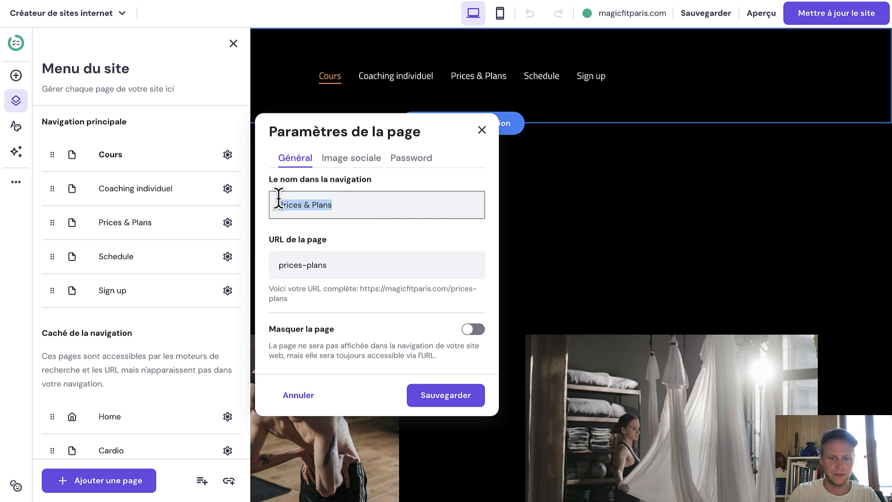
{"action": "type", "text": "Tarifs"}
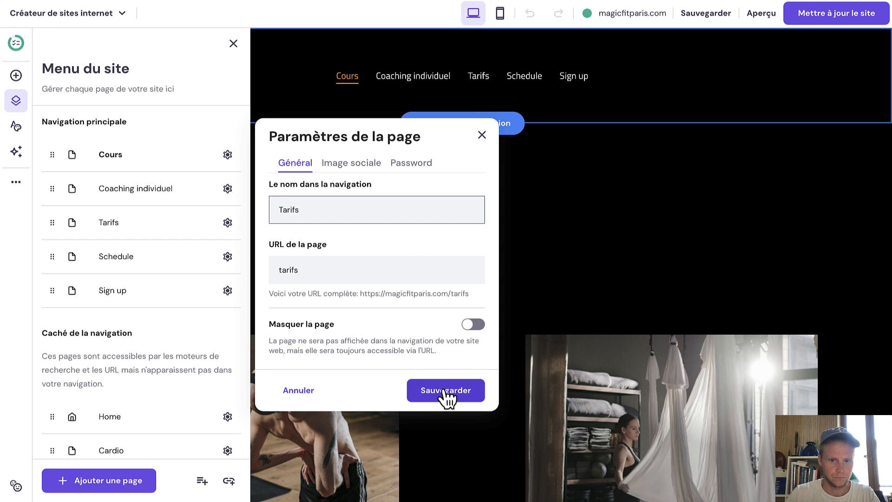
{"action": "left_click", "coordinate": [445, 393]}
Rename the Schedule page to Programme.
{"action": "left_click", "coordinate": [227, 256]}
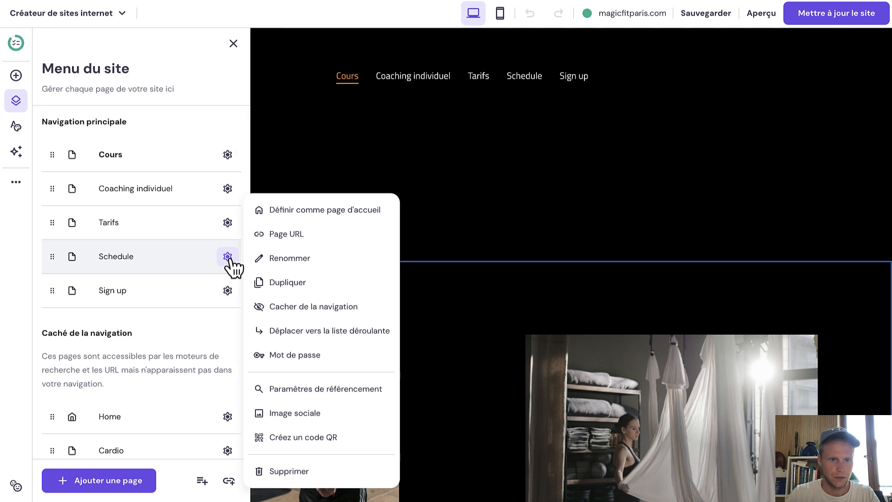
{"action": "left_click", "coordinate": [257, 257]}
{"action": "left_click_drag", "start_coordinate": [317, 222], "coordinate": [273, 202]}
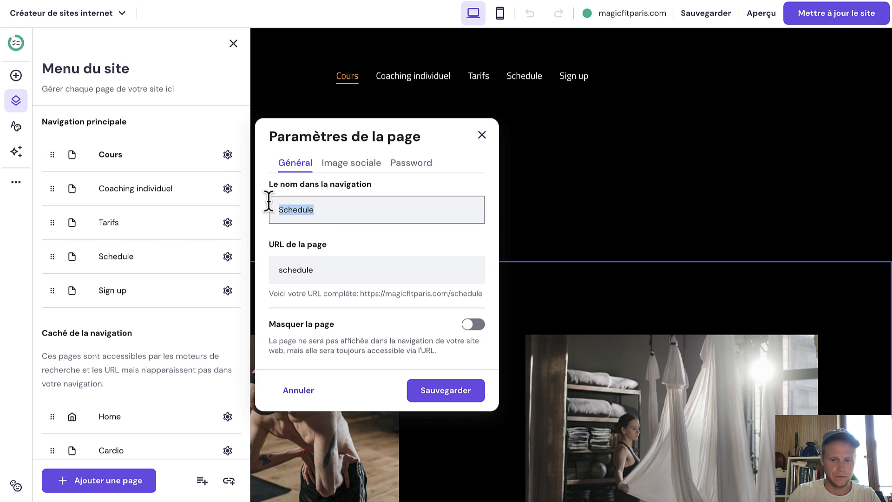
{"action": "type", "text": "Programme"}
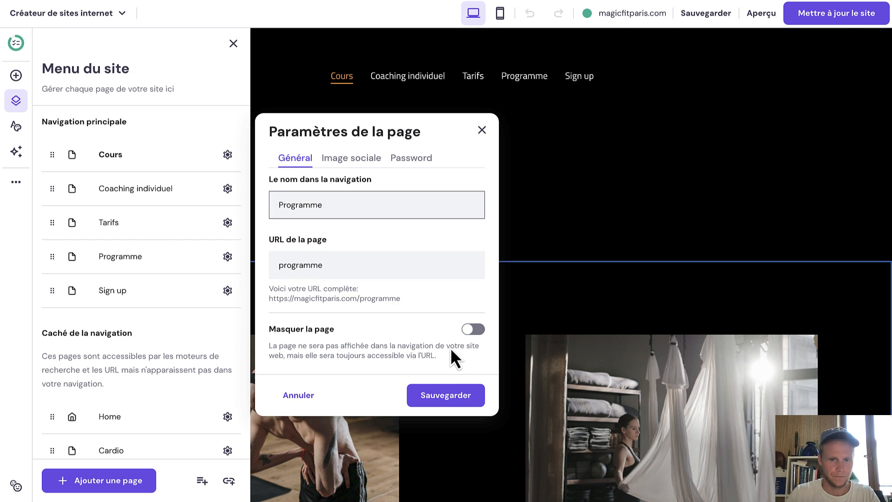
{"action": "left_click", "coordinate": [439, 386]}
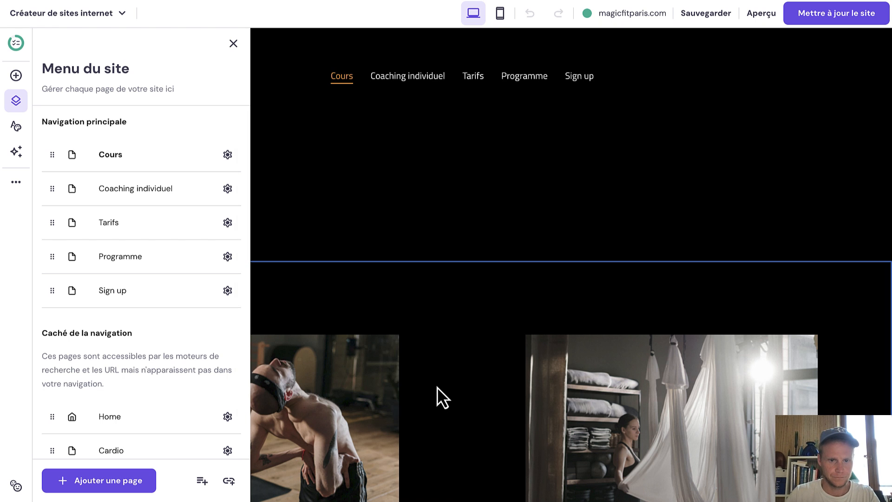
Rename the Sign up page to Réserver and save its page settings.
{"action": "left_click", "coordinate": [227, 292]}
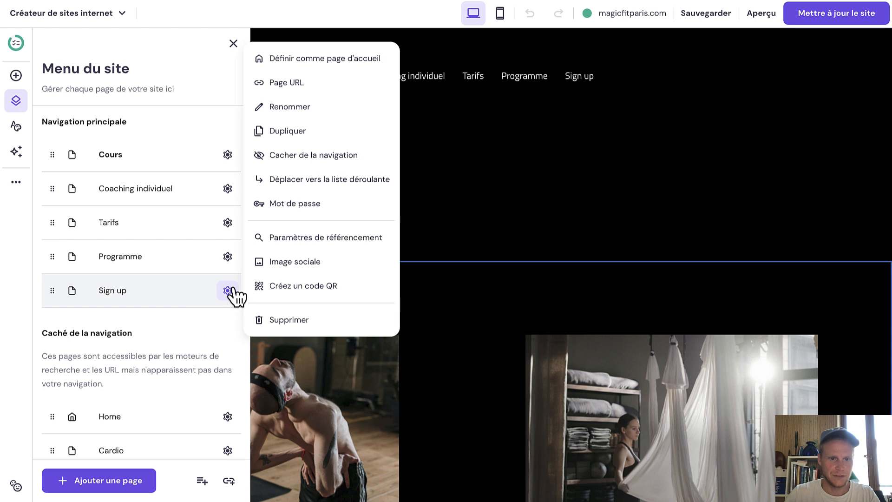
{"action": "left_click", "coordinate": [296, 111]}
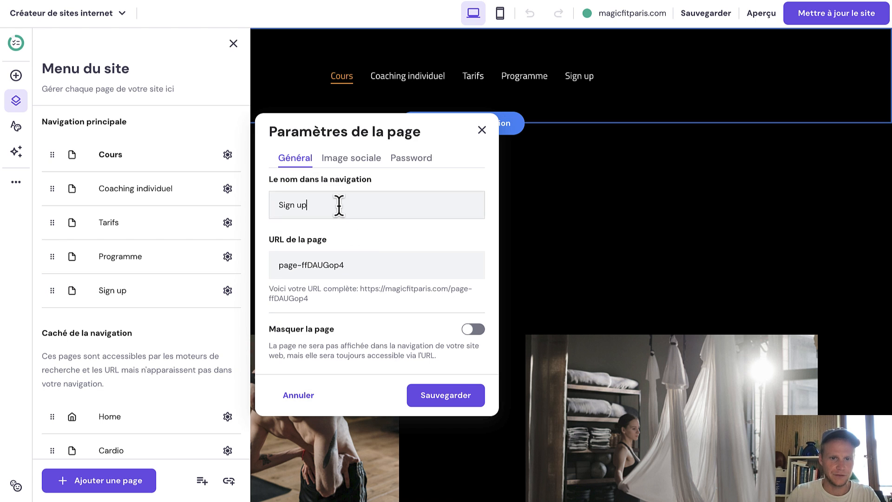
{"action": "left_click_drag", "start_coordinate": [339, 204], "coordinate": [255, 205]}
{"action": "type", "text": "Ré"}
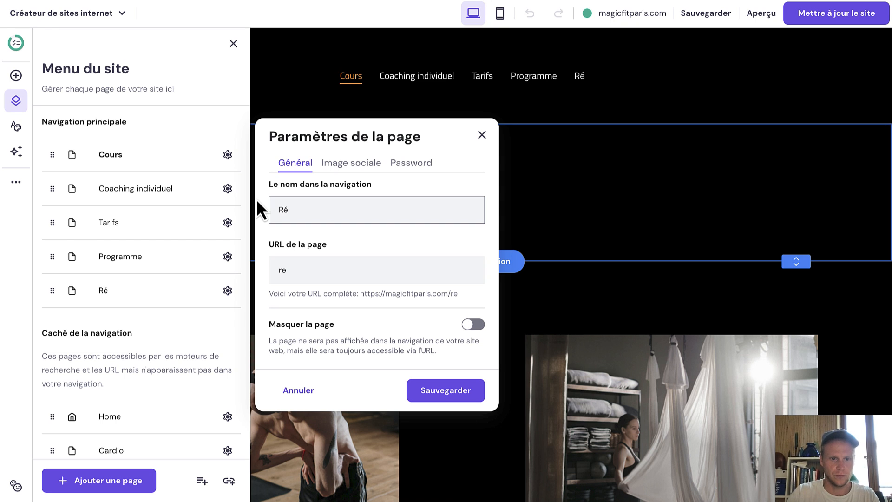
{"action": "type", "text": "server"}
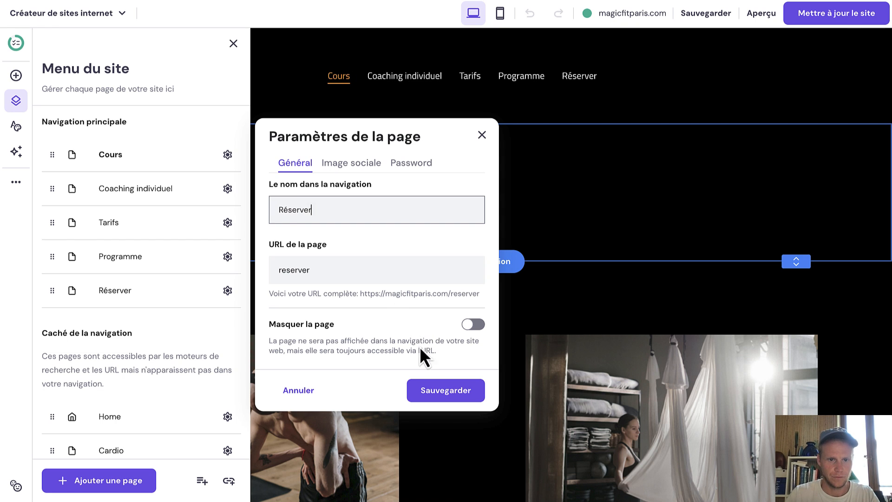
{"action": "left_click", "coordinate": [437, 390]}
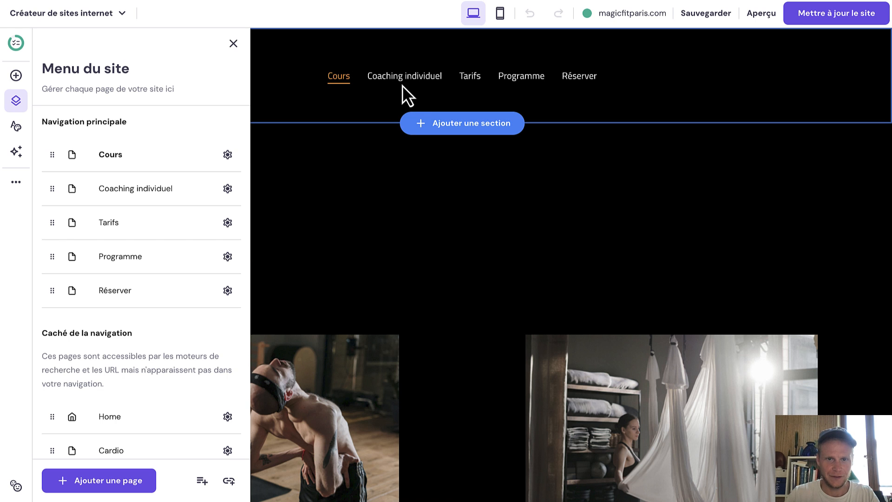
Replace the CLASSES title heading on the Cours page with COURS in capitals.
{"action": "left_click", "coordinate": [233, 44]}
{"action": "scroll", "coordinate": [328, 213], "scroll_direction": "down", "scroll_amount": 5}
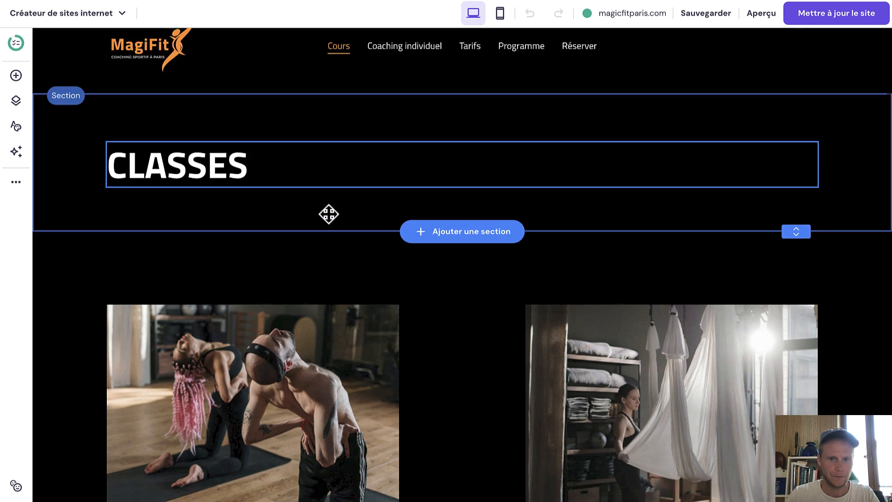
{"action": "scroll", "coordinate": [348, 204], "scroll_direction": "up", "scroll_amount": 5}
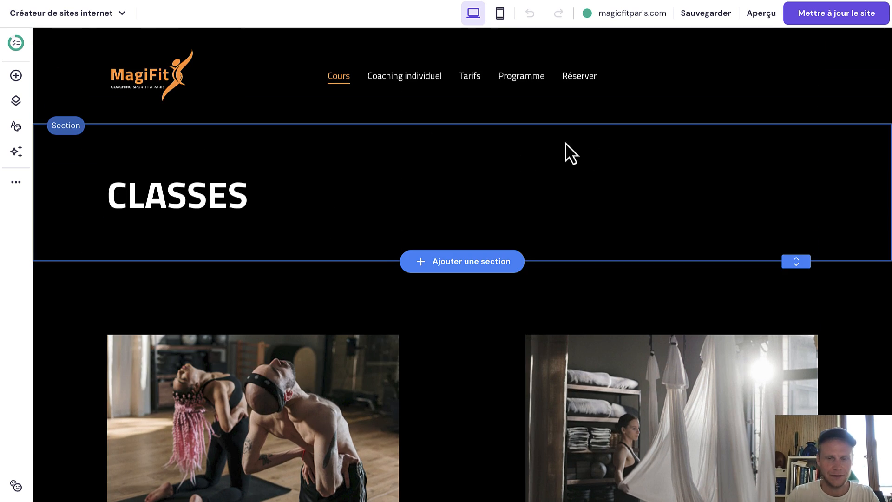
{"action": "left_click", "coordinate": [513, 163]}
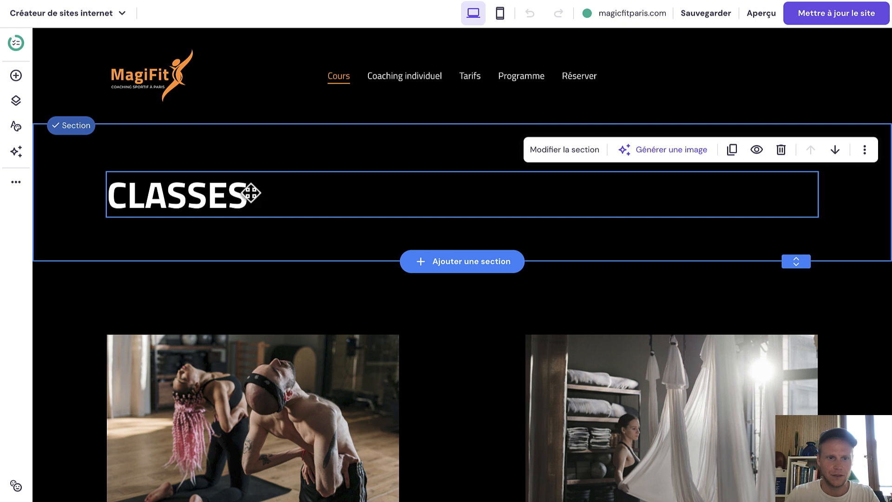
{"action": "left_click", "coordinate": [223, 193]}
{"action": "double_click", "coordinate": [221, 195]}
{"action": "type", "text": "Cours"}
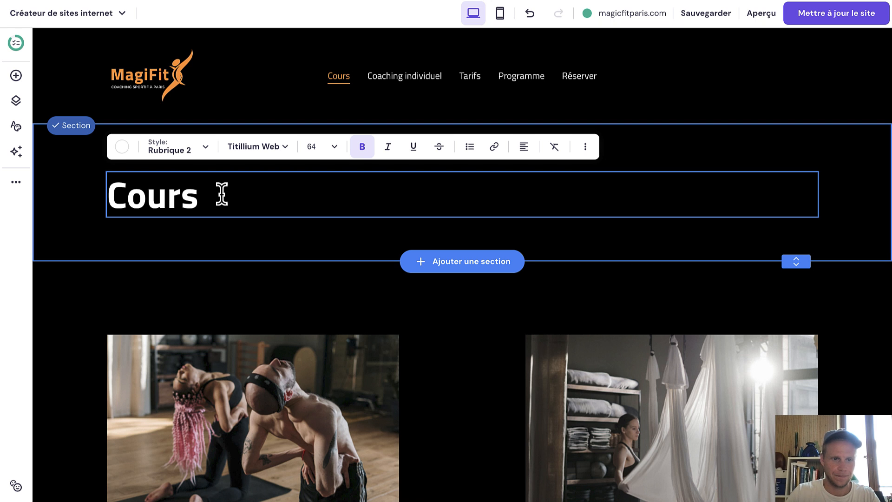
{"action": "double_click", "coordinate": [221, 194]}
{"action": "type", "text": "COURS"}
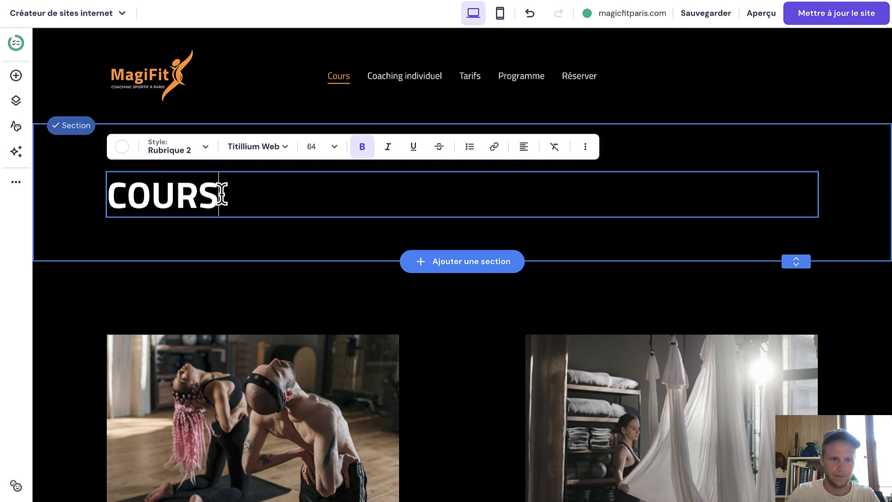
{"action": "key", "text": "Escape"}
{"action": "left_click", "coordinate": [700, 155]}
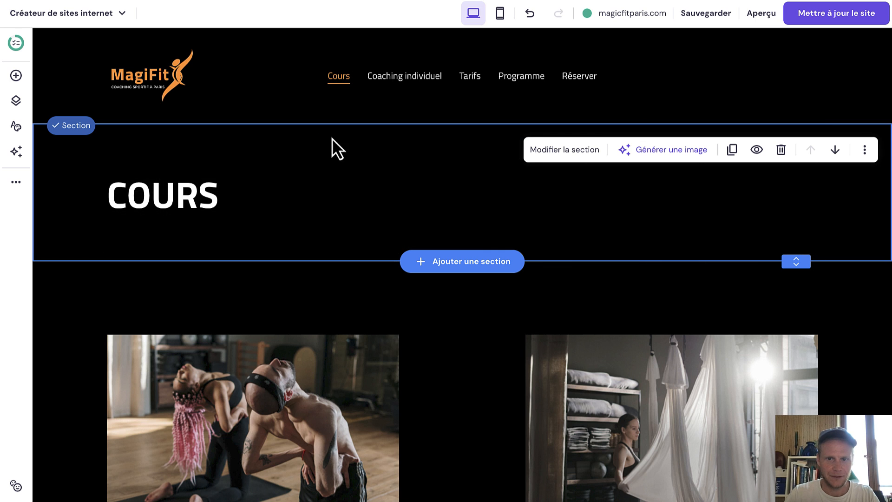
Set the woman-lifting-barbell photo behind the COURS header with a 60% dark overlay, then publish.
{"action": "left_click", "coordinate": [566, 151]}
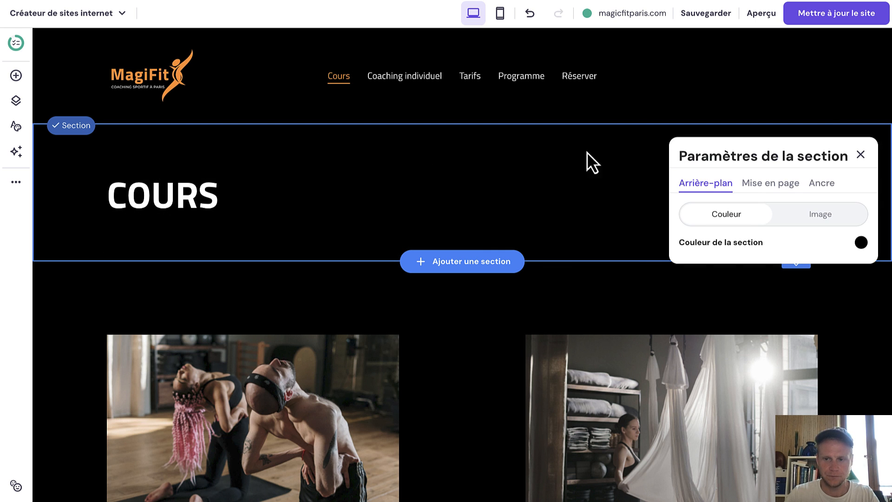
{"action": "left_click", "coordinate": [806, 228]}
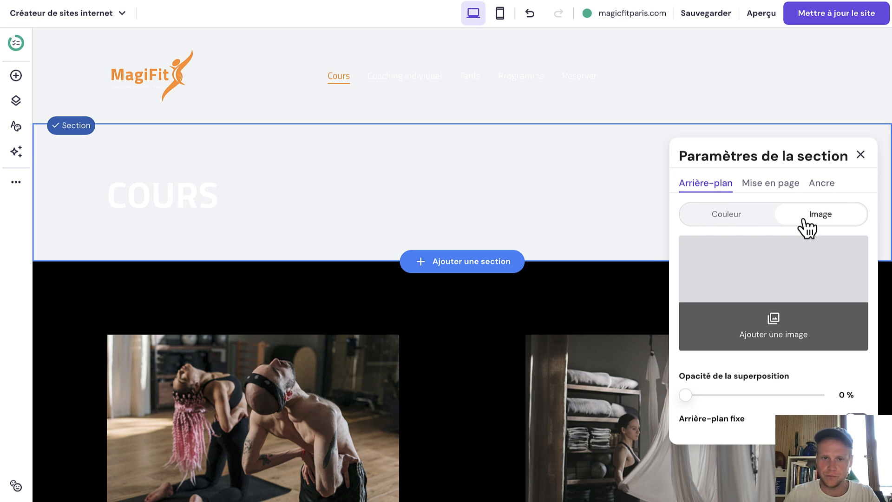
{"action": "left_click", "coordinate": [775, 287]}
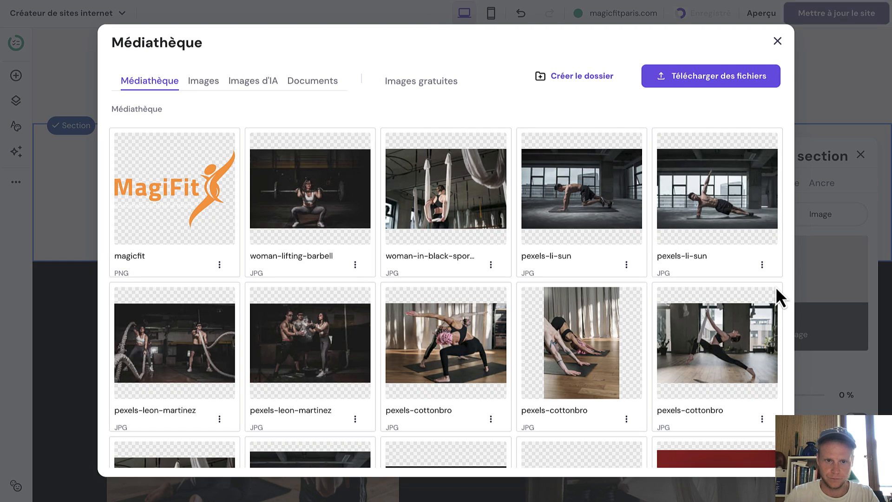
{"action": "left_click", "coordinate": [342, 203]}
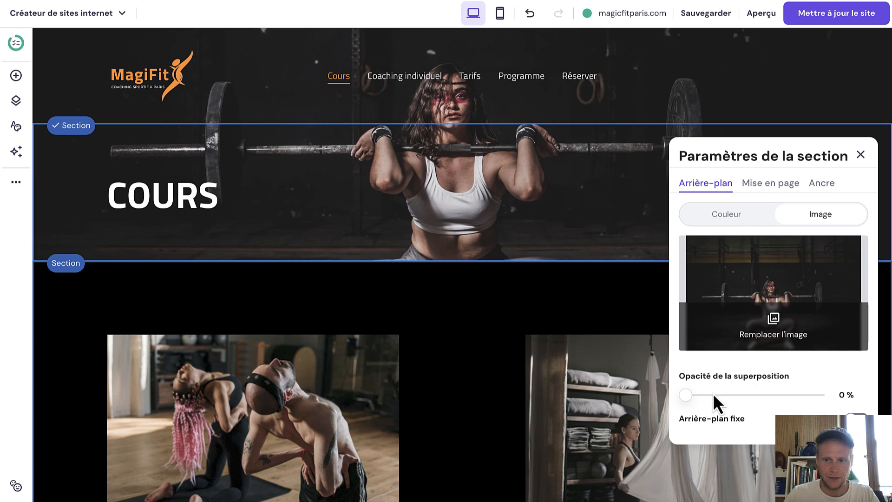
{"action": "left_click_drag", "start_coordinate": [685, 396], "coordinate": [754, 392]}
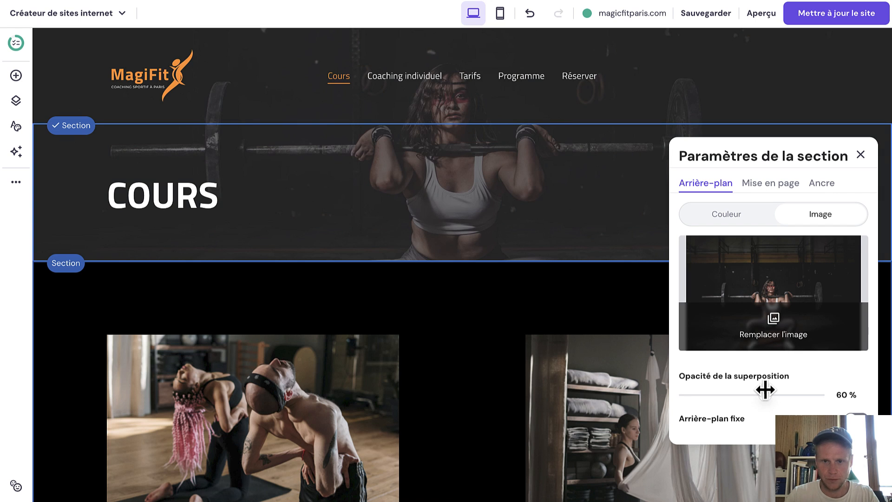
{"action": "left_click", "coordinate": [861, 155]}
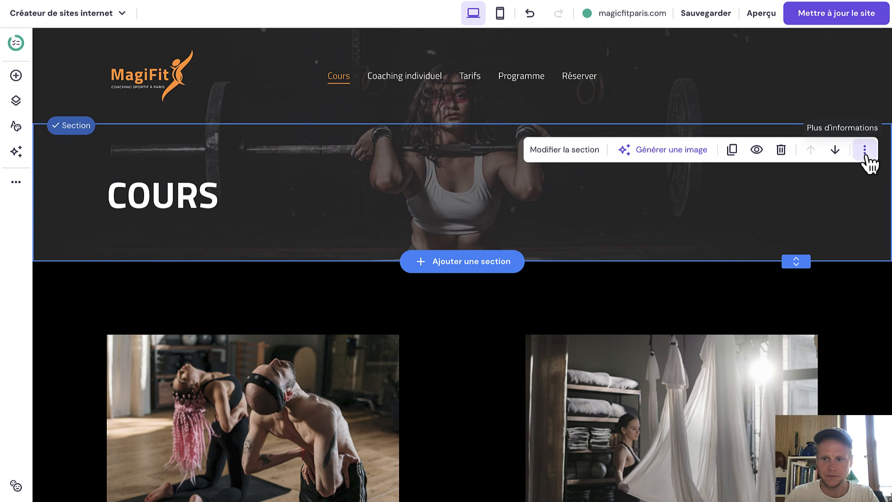
{"action": "left_click", "coordinate": [824, 18]}
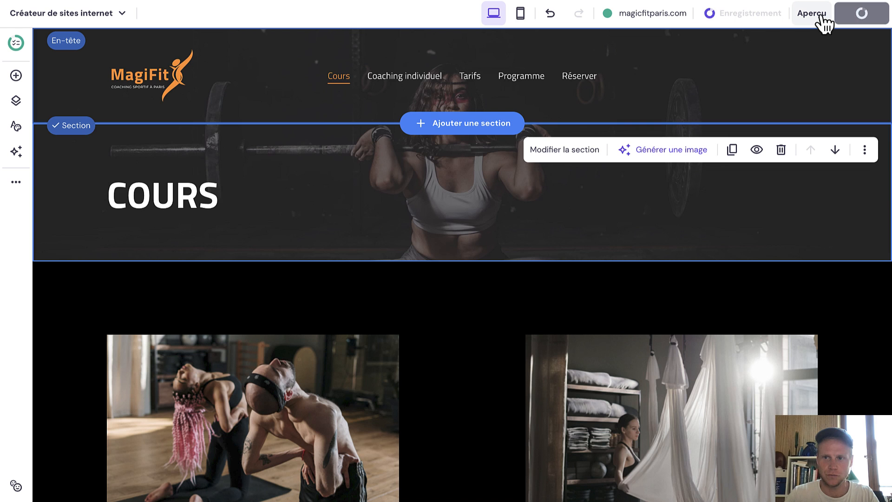
Scroll through the live magicfitparis.com site, then return to the Cours builder tab.
{"action": "left_click", "coordinate": [676, 18]}
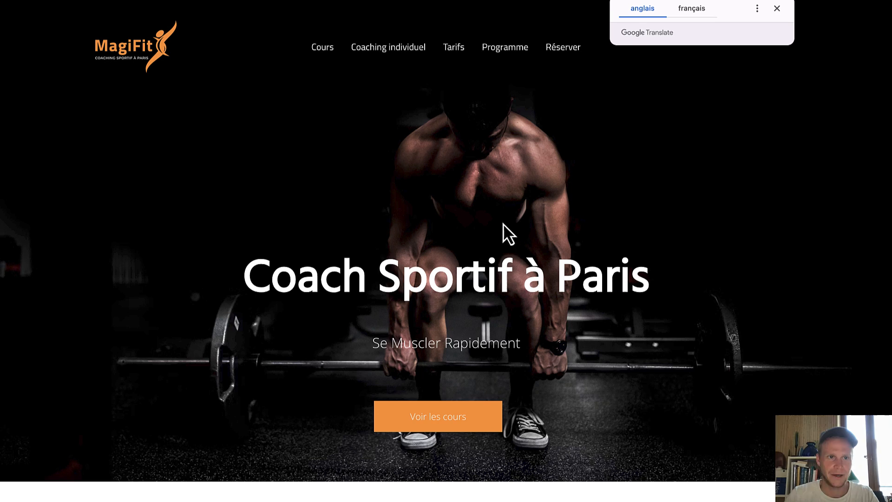
{"action": "scroll", "coordinate": [458, 219], "scroll_direction": "down", "scroll_amount": 12}
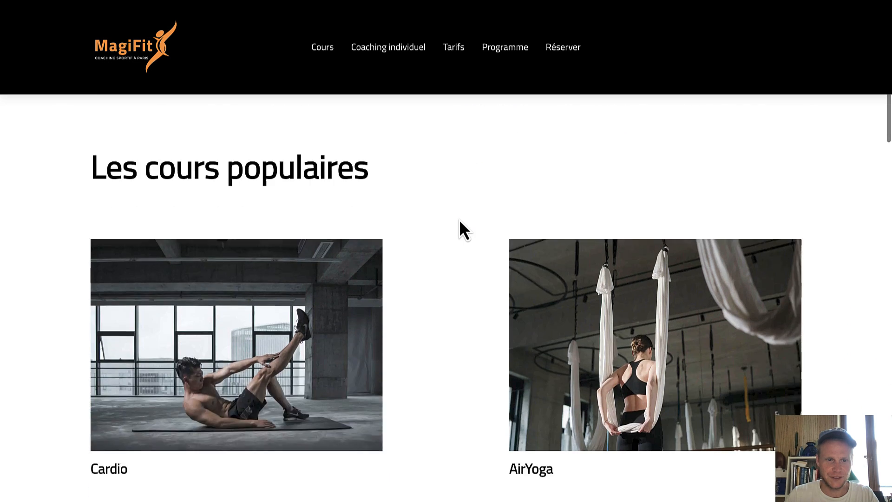
{"action": "scroll", "coordinate": [459, 219], "scroll_direction": "down", "scroll_amount": 15}
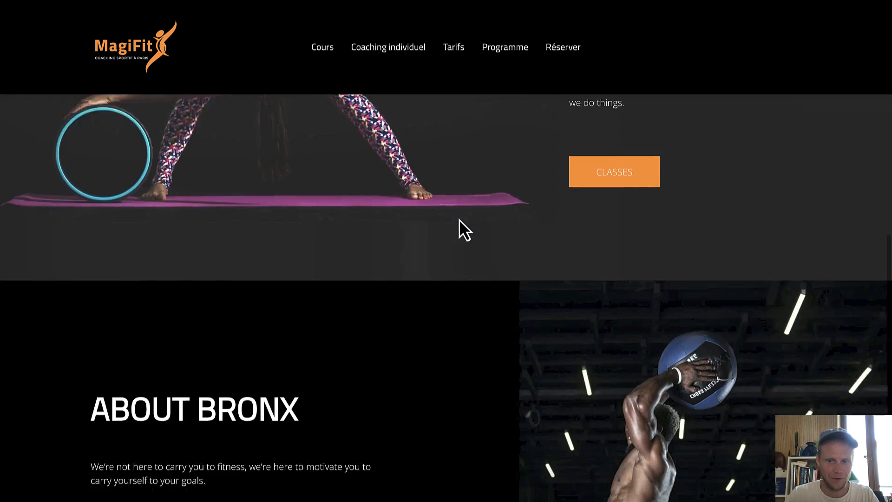
{"action": "scroll", "coordinate": [481, 217], "scroll_direction": "down", "scroll_amount": 8}
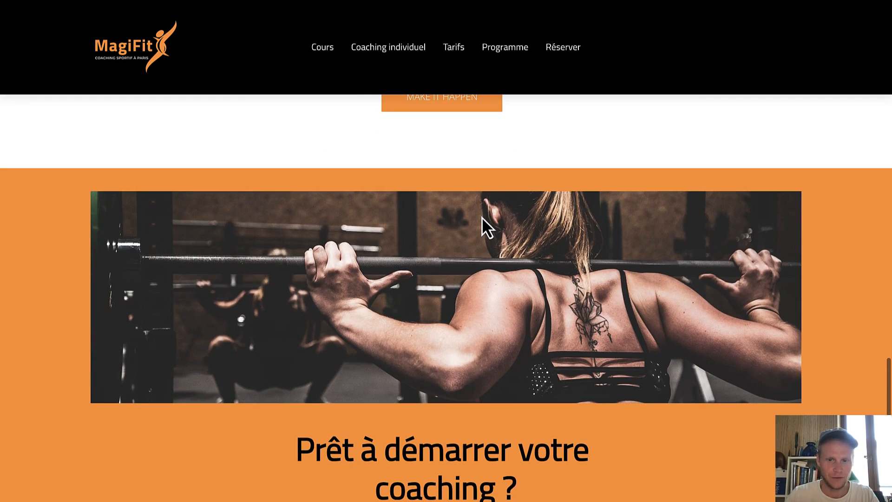
{"action": "scroll", "coordinate": [482, 218], "scroll_direction": "down", "scroll_amount": 6}
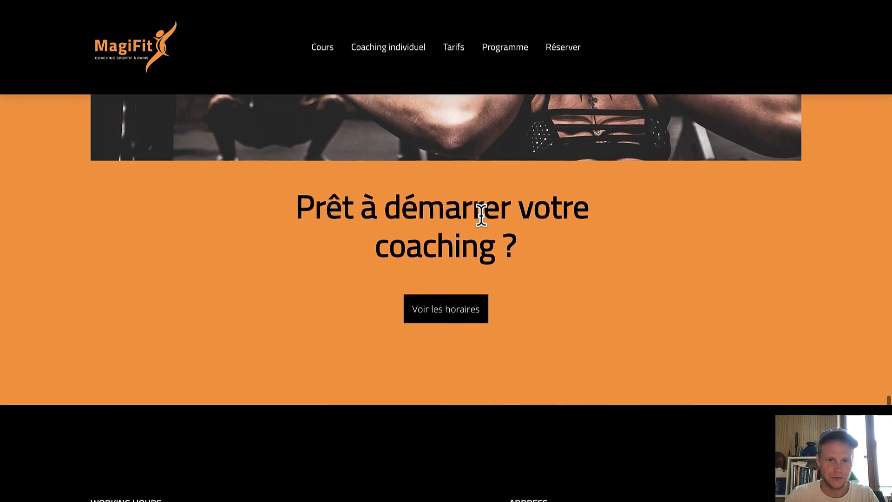
{"action": "scroll", "coordinate": [481, 217], "scroll_direction": "up", "scroll_amount": 8}
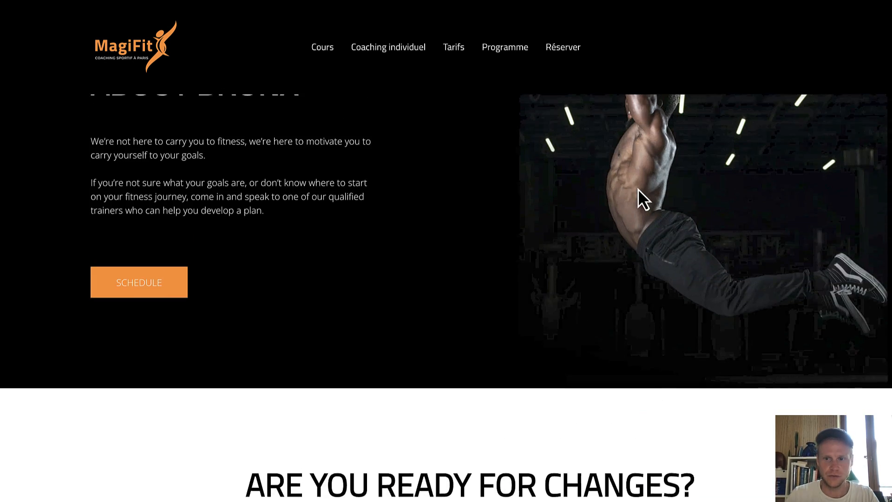
{"action": "scroll", "coordinate": [500, 325], "scroll_direction": "down", "scroll_amount": 5}
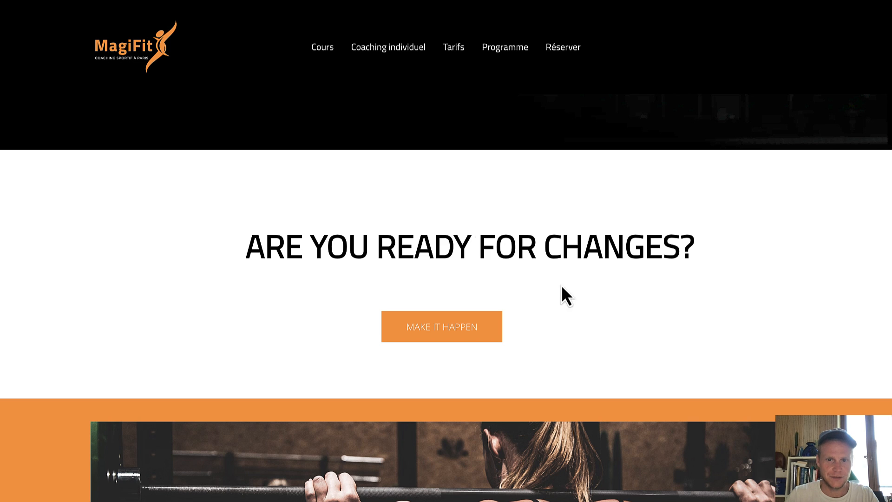
{"action": "scroll", "coordinate": [338, 314], "scroll_direction": "up", "scroll_amount": 5}
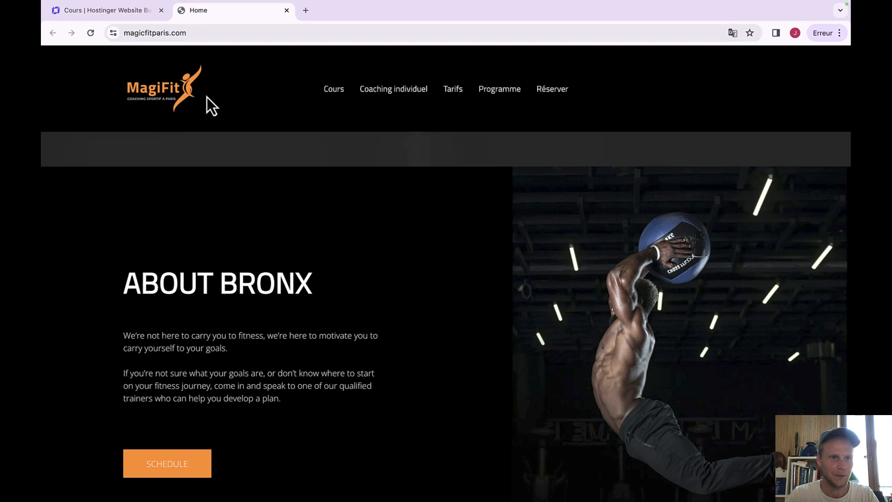
{"action": "left_click", "coordinate": [134, 11]}
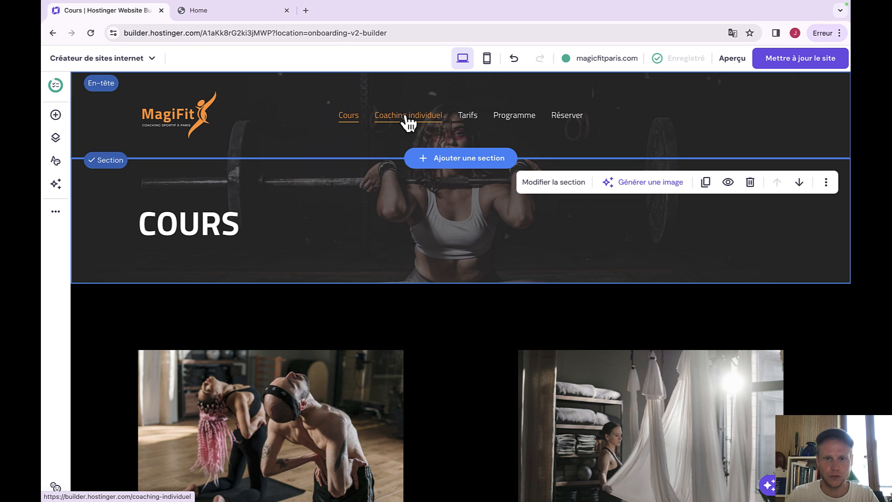
Give the Coaching individuel title section a gym photo background with a dark overlay.
{"action": "left_click", "coordinate": [409, 116]}
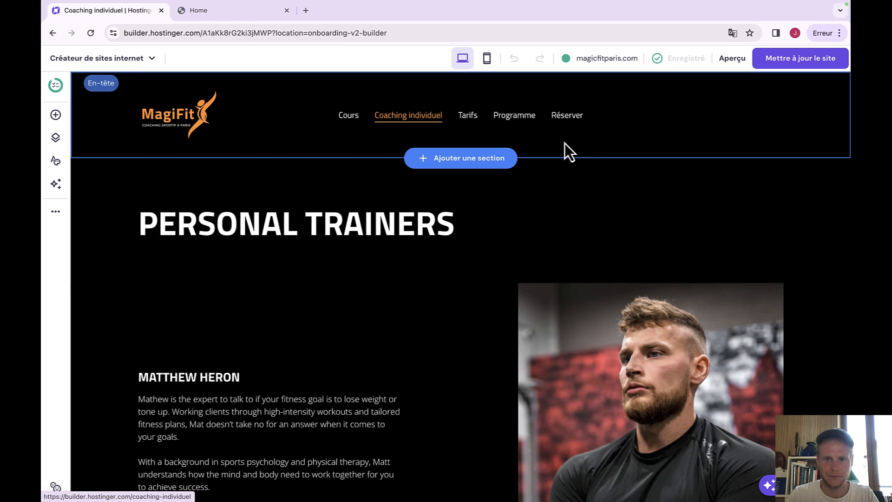
{"action": "left_click", "coordinate": [652, 183]}
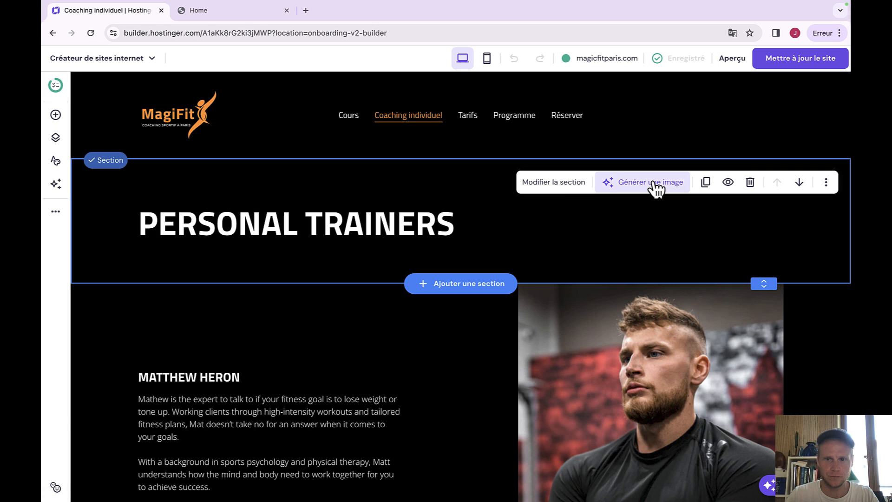
{"action": "left_click", "coordinate": [552, 184]}
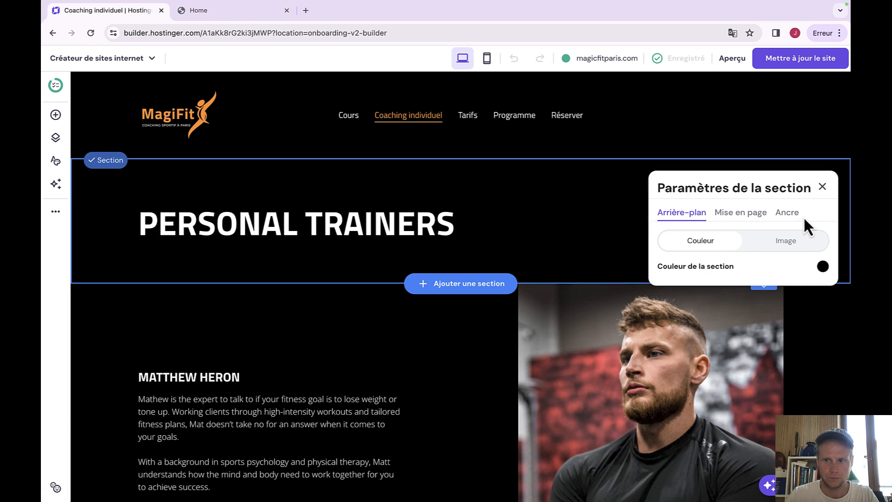
{"action": "left_click", "coordinate": [747, 246]}
{"action": "left_click", "coordinate": [572, 219]}
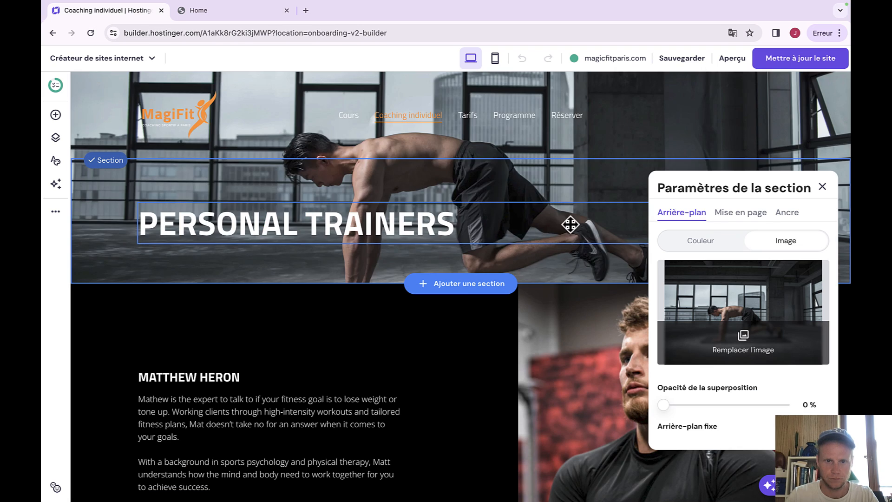
{"action": "left_click_drag", "start_coordinate": [659, 404], "coordinate": [736, 404]}
{"action": "left_click", "coordinate": [822, 186]}
Put the rope-workout photo behind the Tarifs header with a stronger overlay and retitle it TARIFS.
{"action": "left_click", "coordinate": [470, 117]}
{"action": "left_click", "coordinate": [532, 186]}
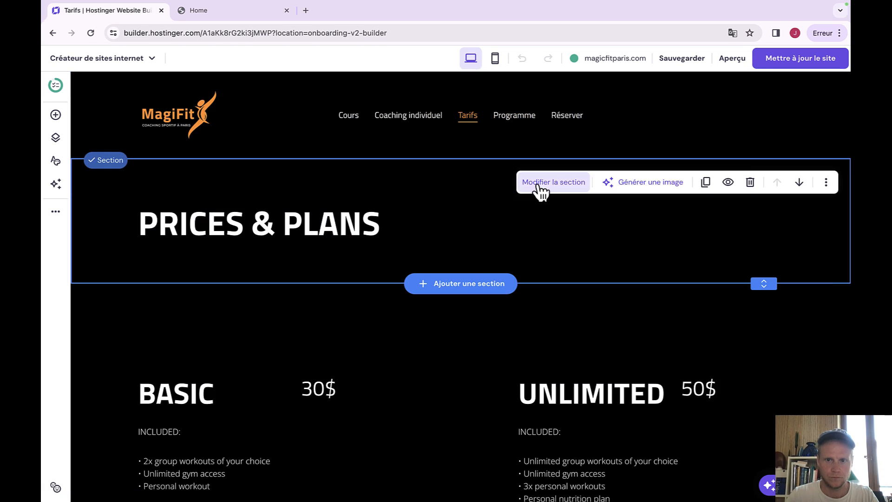
{"action": "left_click", "coordinate": [537, 185]}
{"action": "left_click", "coordinate": [780, 241]}
{"action": "left_click", "coordinate": [733, 293]}
{"action": "left_click", "coordinate": [198, 351]}
{"action": "left_click_drag", "start_coordinate": [663, 405], "coordinate": [735, 404]}
{"action": "double_click", "coordinate": [289, 225]}
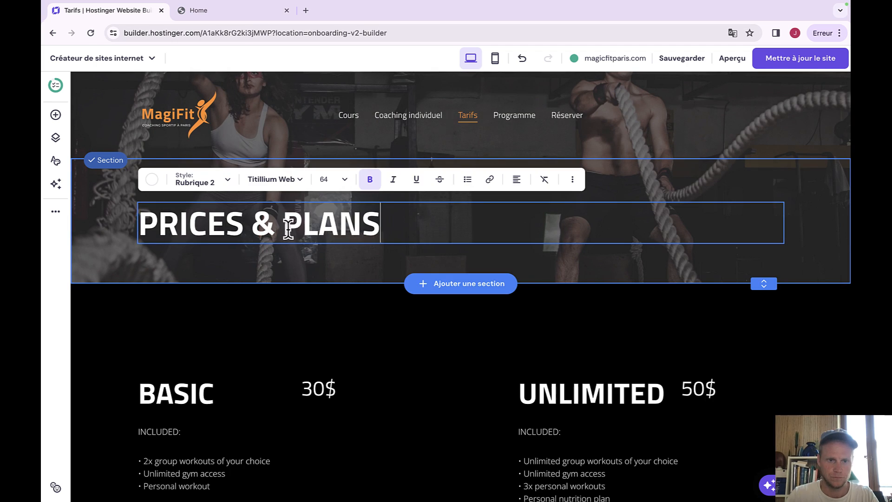
{"action": "key", "text": "super+a"}
{"action": "type", "text": "TARIFS"}
Put the barbell photo behind the Programme header with a darker overlay and retype its heading as TARIFS.
{"action": "left_click", "coordinate": [513, 120]}
{"action": "left_click", "coordinate": [532, 186]}
{"action": "left_click", "coordinate": [539, 185]}
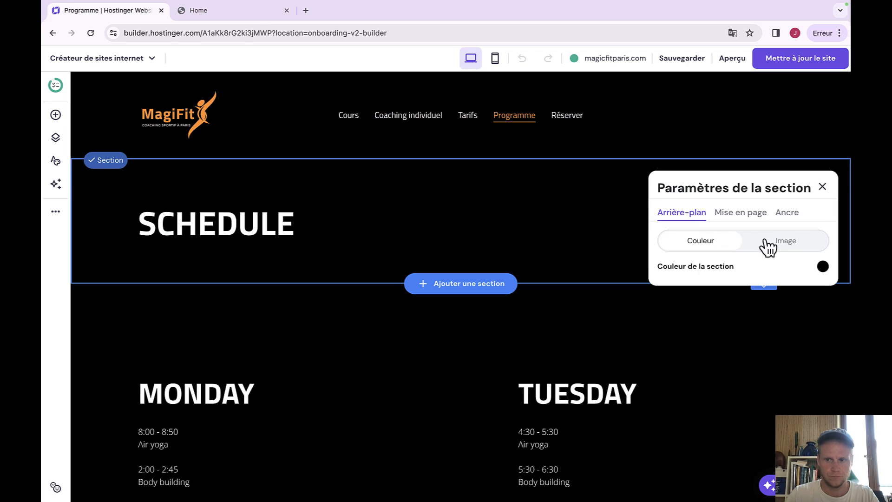
{"action": "left_click", "coordinate": [771, 241]}
{"action": "left_click", "coordinate": [763, 327]}
{"action": "left_click", "coordinate": [330, 358]}
{"action": "left_click", "coordinate": [733, 342]}
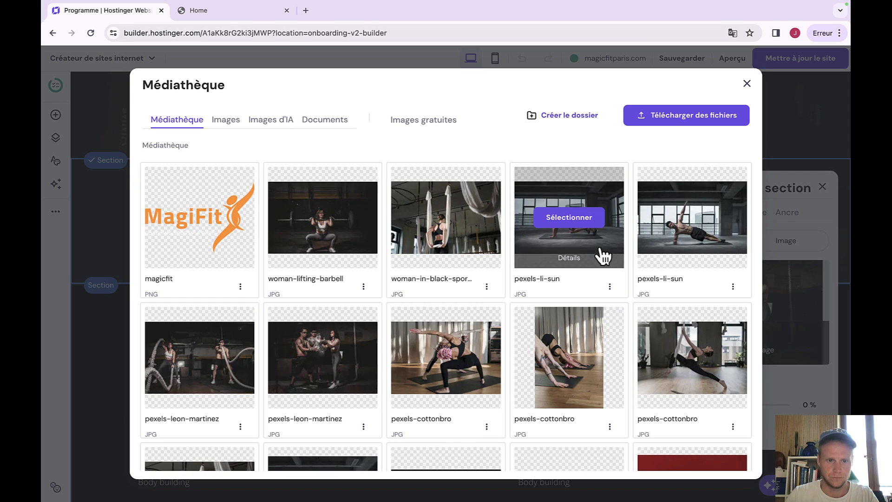
{"action": "scroll", "coordinate": [329, 418], "scroll_direction": "down", "scroll_amount": 2}
{"action": "left_click", "coordinate": [328, 423]}
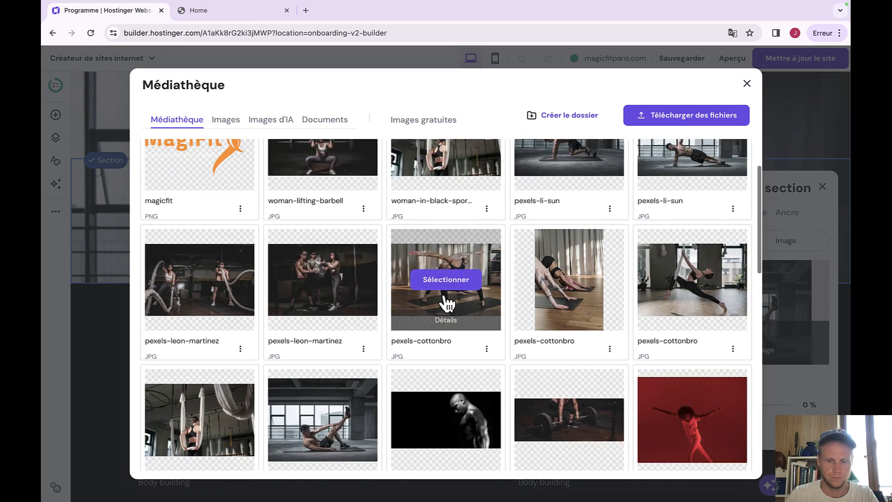
{"action": "left_click", "coordinate": [444, 279]}
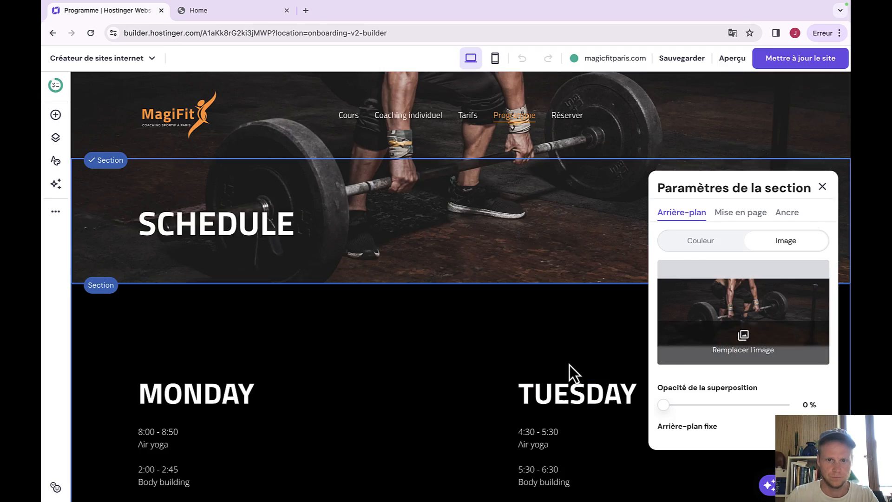
{"action": "left_click_drag", "start_coordinate": [663, 404], "coordinate": [731, 404]}
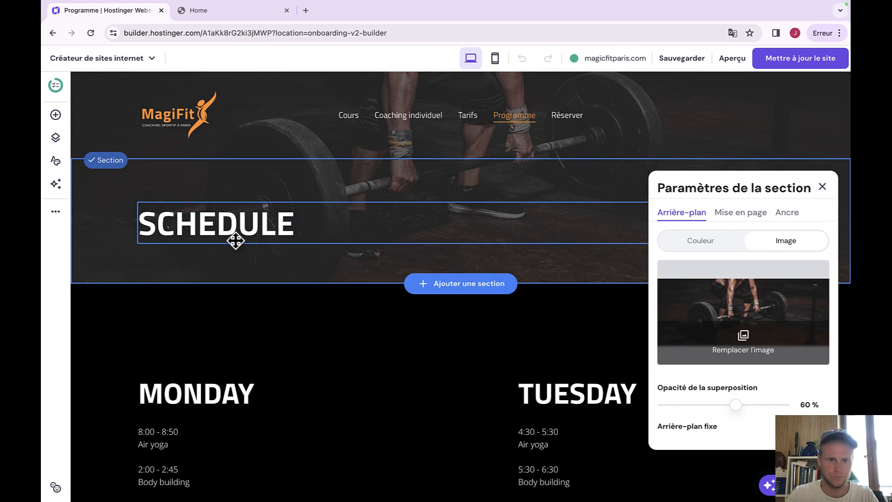
{"action": "double_click", "coordinate": [235, 224]}
{"action": "type", "text": "TARIFS"}
{"action": "left_click", "coordinate": [556, 117]}
Set a gym photo from the media library behind the Réserver header with a 61% overlay.
{"action": "double_click", "coordinate": [219, 342]}
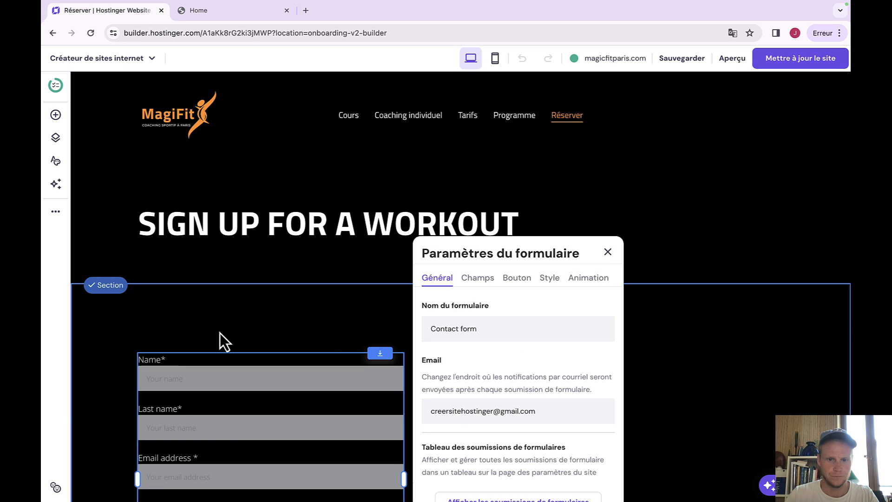
{"action": "left_click", "coordinate": [608, 252]}
{"action": "left_click", "coordinate": [553, 181]}
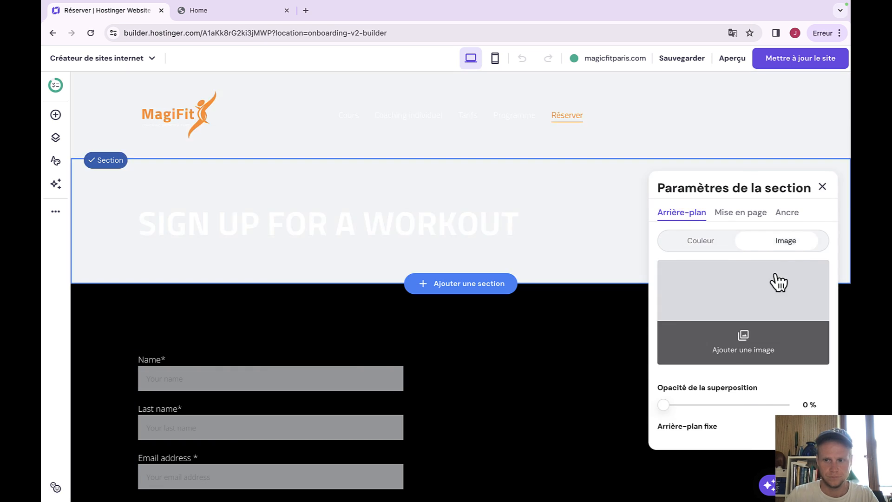
{"action": "left_click", "coordinate": [775, 282]}
{"action": "scroll", "coordinate": [444, 302], "scroll_direction": "down", "scroll_amount": 2}
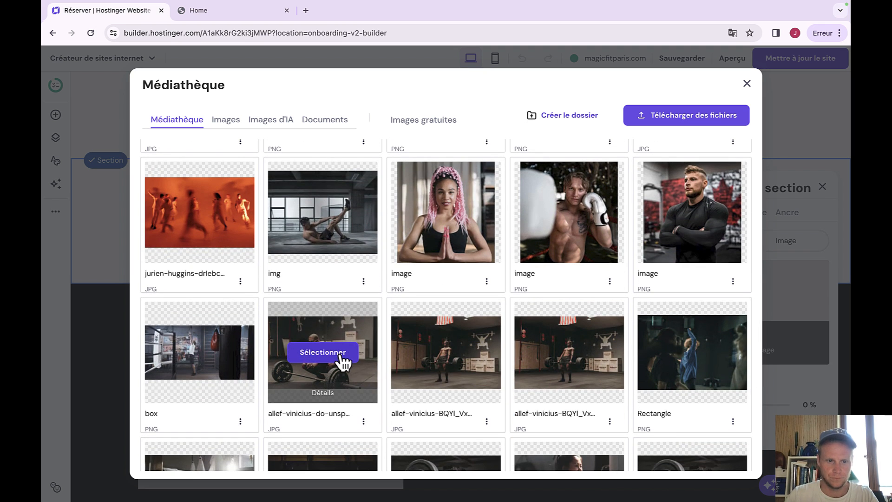
{"action": "left_click", "coordinate": [343, 360]}
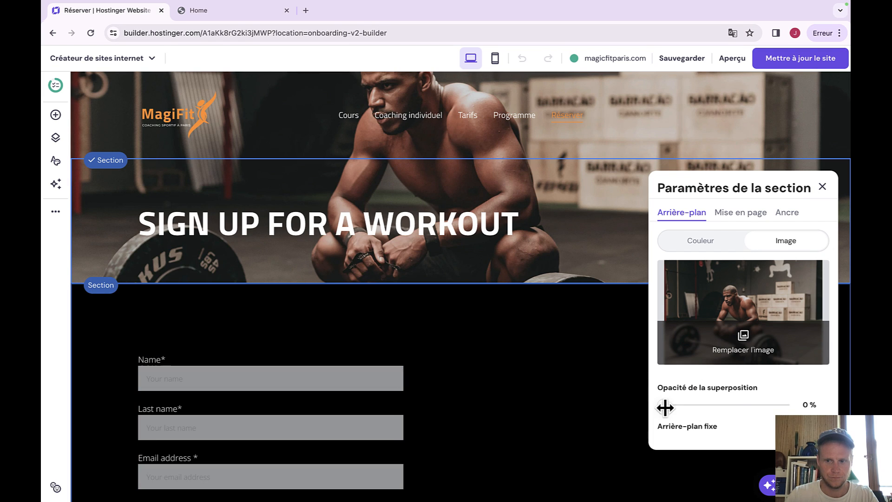
{"action": "left_click_drag", "start_coordinate": [665, 407], "coordinate": [729, 403]}
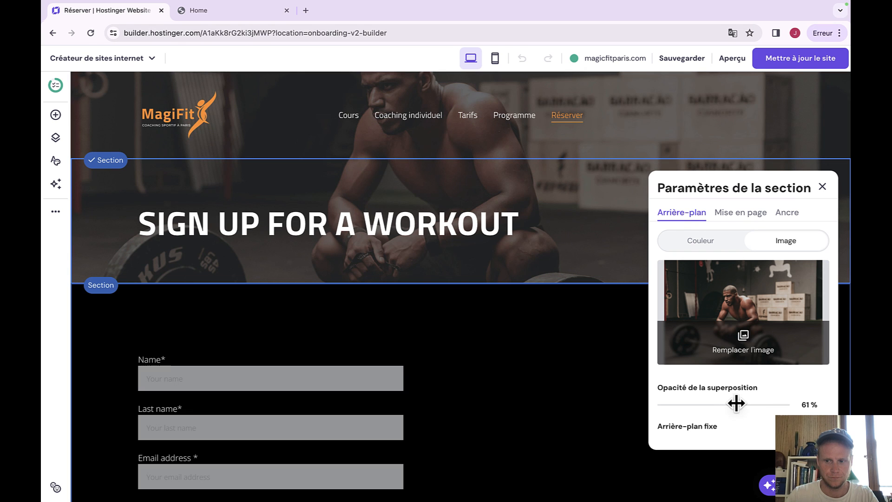
{"action": "left_click", "coordinate": [822, 187]}
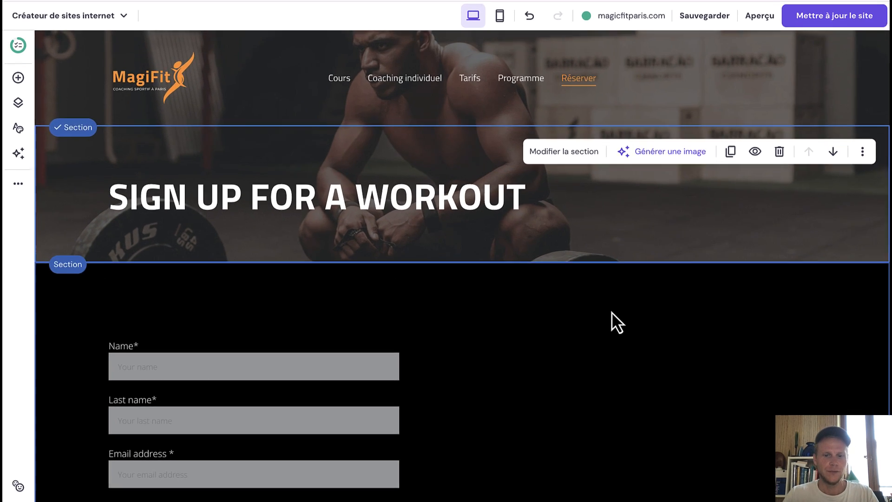
Check the form and SIGN UP FOR A WORKOUT header, then publish the site update.
{"action": "left_click", "coordinate": [599, 325]}
{"action": "scroll", "coordinate": [599, 324], "scroll_direction": "down", "scroll_amount": 7}
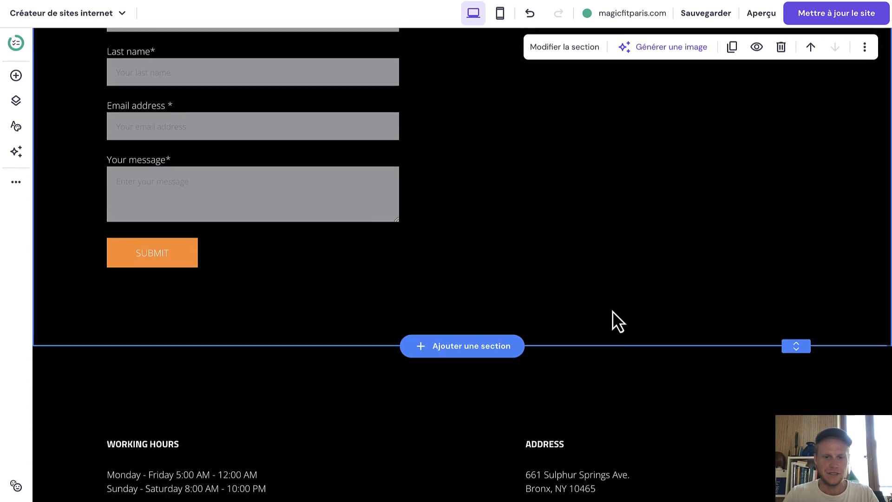
{"action": "scroll", "coordinate": [600, 325], "scroll_direction": "up", "scroll_amount": 5}
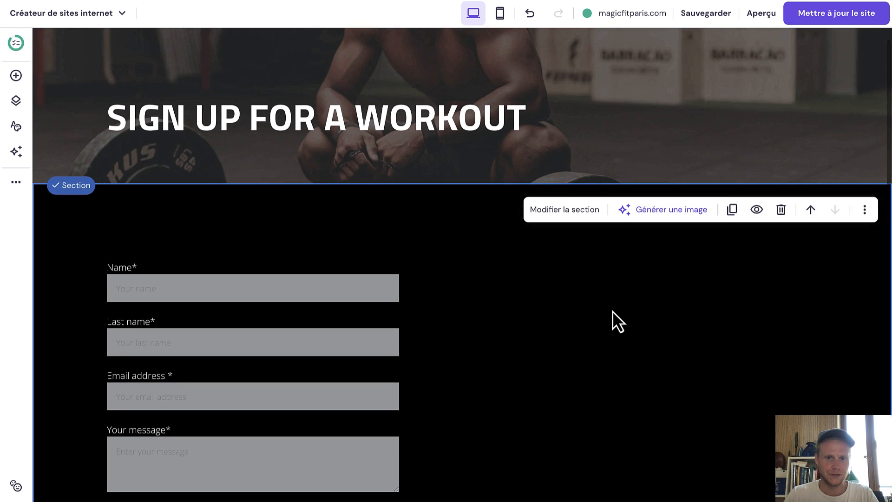
{"action": "scroll", "coordinate": [612, 311], "scroll_direction": "up", "scroll_amount": 2}
{"action": "left_click", "coordinate": [441, 237]}
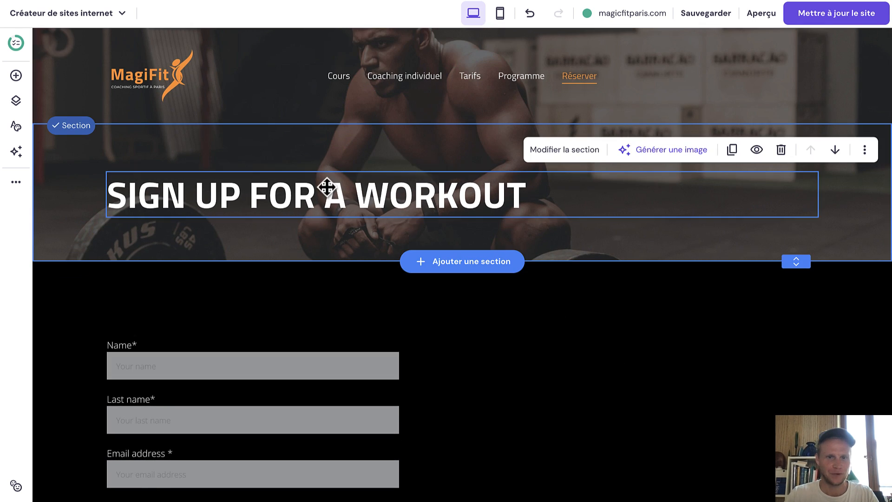
{"action": "left_click", "coordinate": [811, 18]}
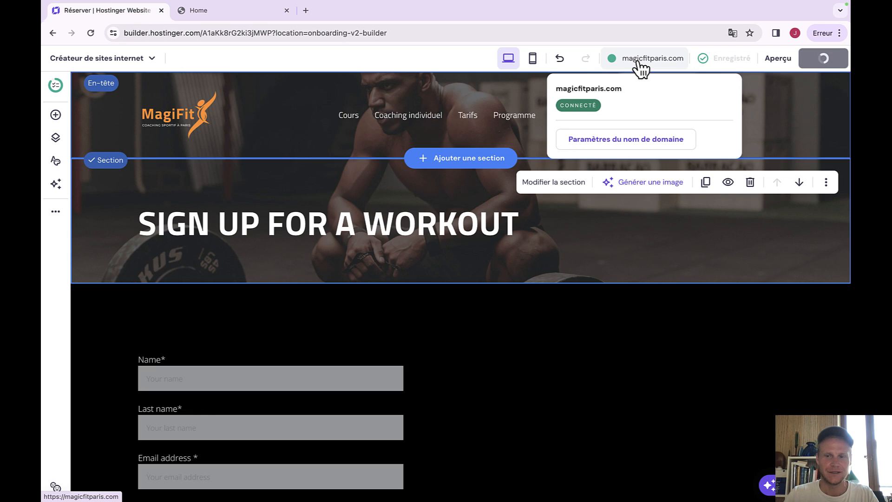
Open the live magicfitparis.com site and review the Coaching individuel, Tarifs and Programme pages.
{"action": "left_click", "coordinate": [640, 56]}
{"action": "scroll", "coordinate": [442, 246], "scroll_direction": "down", "scroll_amount": 15}
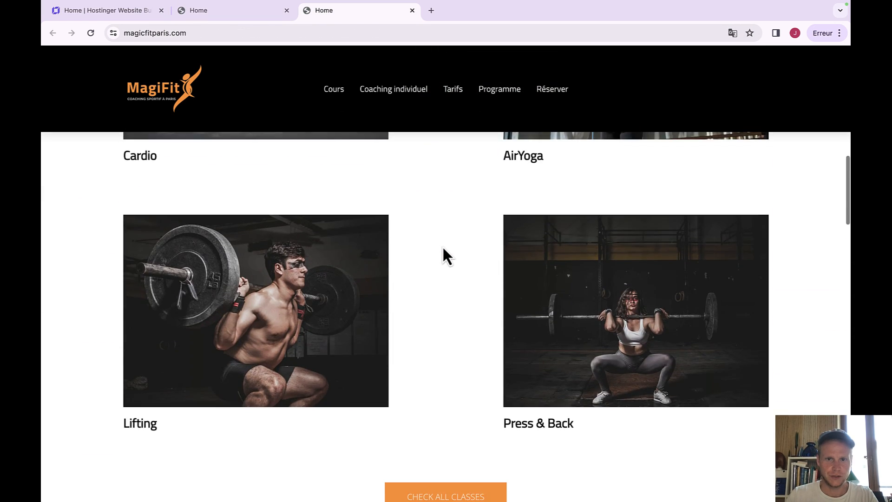
{"action": "left_click", "coordinate": [379, 86]}
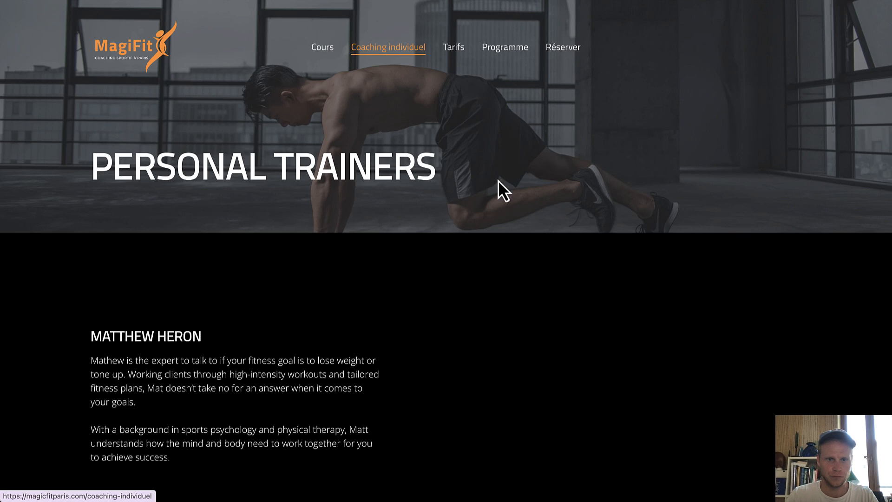
{"action": "left_click", "coordinate": [455, 58]}
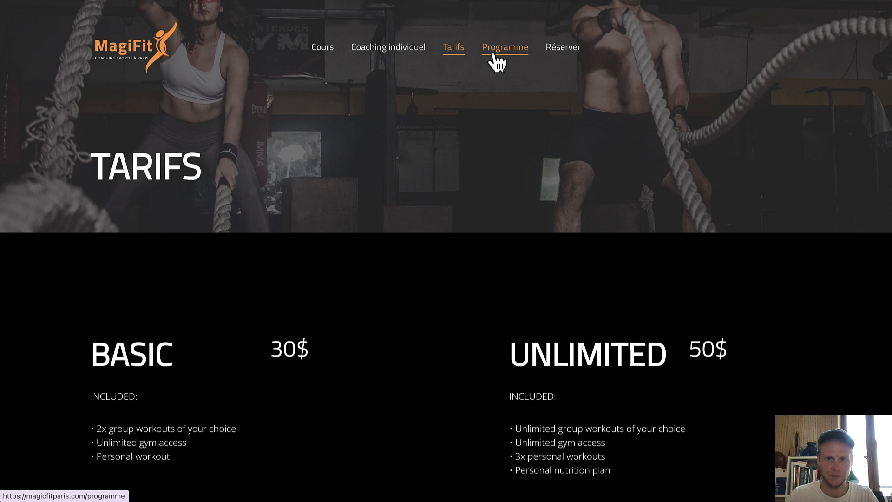
{"action": "left_click", "coordinate": [499, 63]}
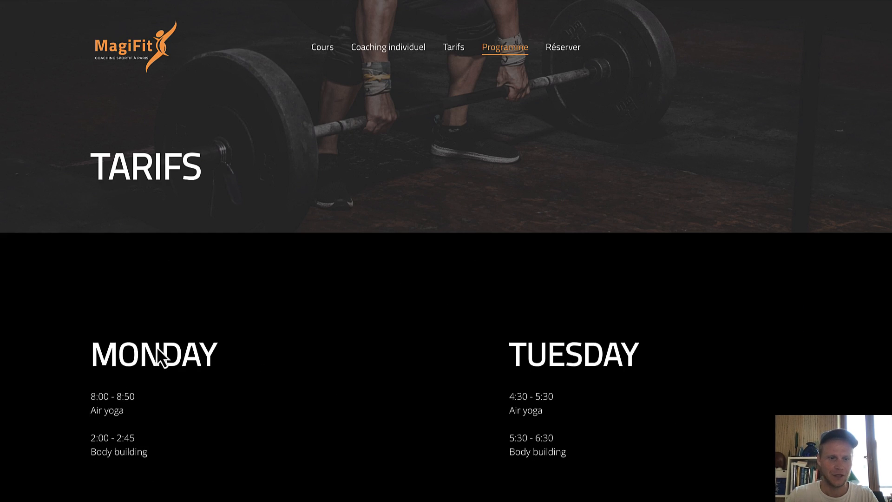
{"action": "scroll", "coordinate": [293, 346], "scroll_direction": "down", "scroll_amount": 6}
{"action": "scroll", "coordinate": [446, 358], "scroll_direction": "down", "scroll_amount": 4}
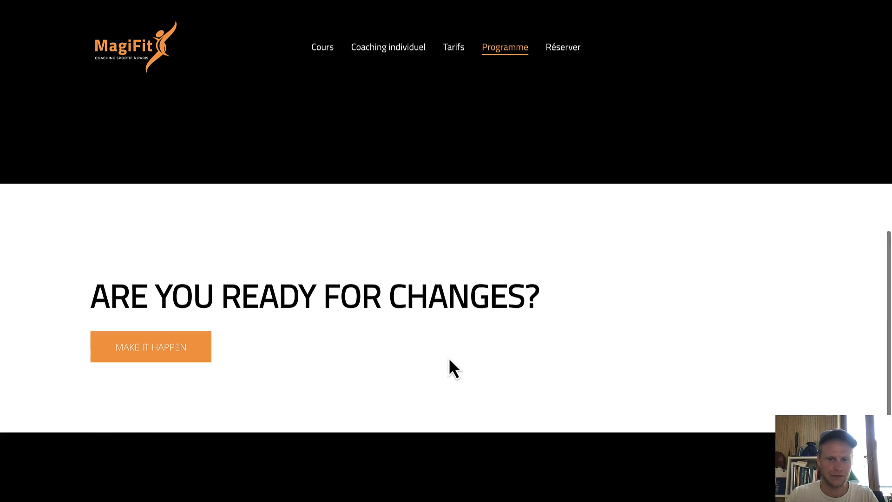
{"action": "scroll", "coordinate": [447, 357], "scroll_direction": "up", "scroll_amount": 15}
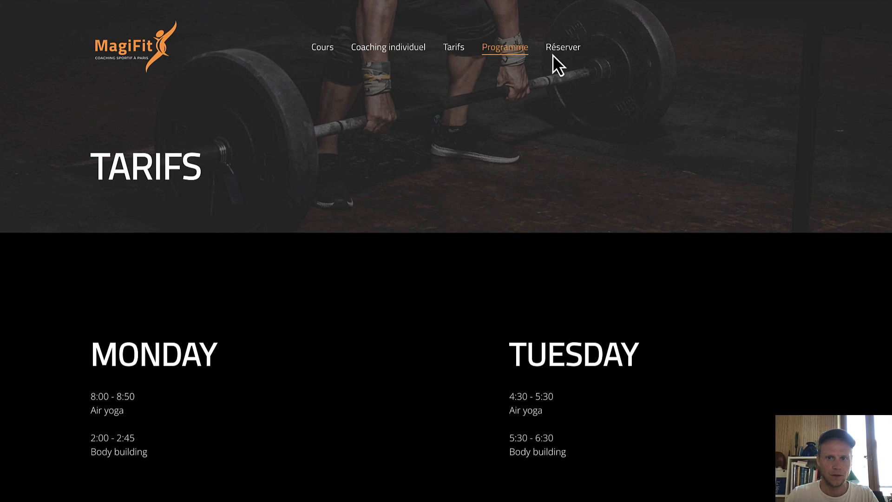
{"action": "scroll", "coordinate": [455, 324], "scroll_direction": "down", "scroll_amount": 15}
{"action": "scroll", "coordinate": [440, 234], "scroll_direction": "up", "scroll_amount": 3}
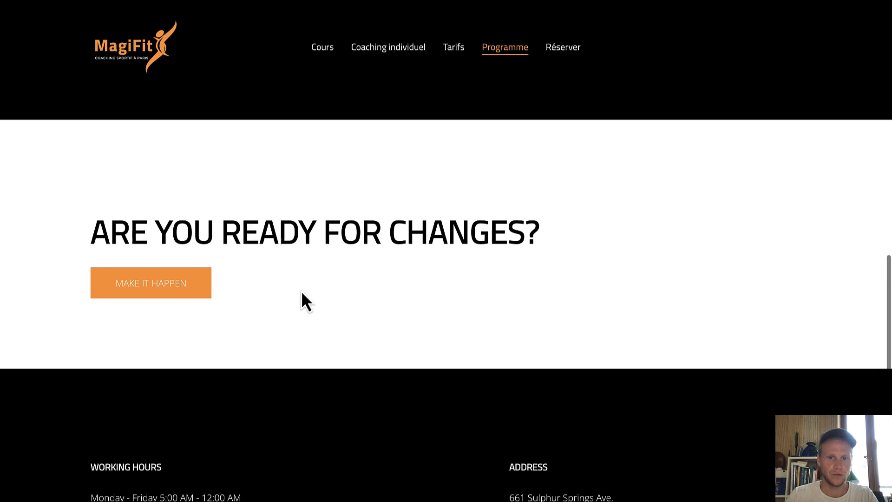
Revisit the live Coaching individuel and Cours pages, then scroll through the home page.
{"action": "left_click", "coordinate": [379, 52]}
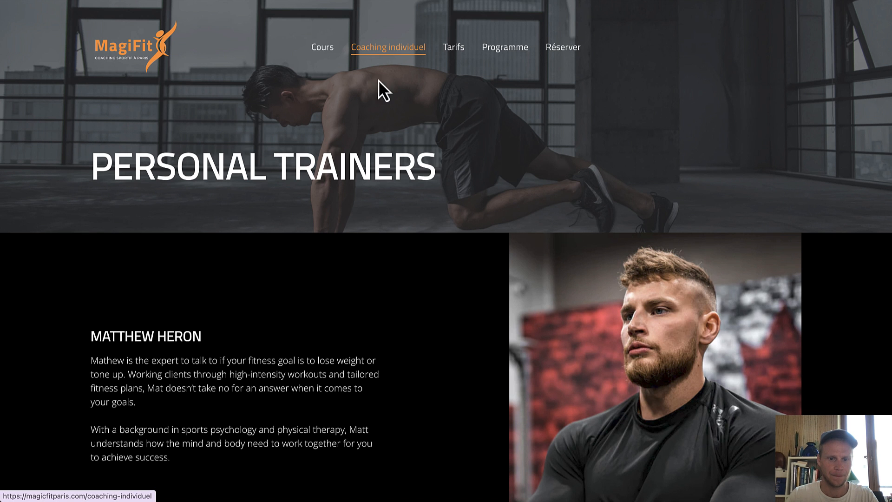
{"action": "left_click", "coordinate": [325, 50]}
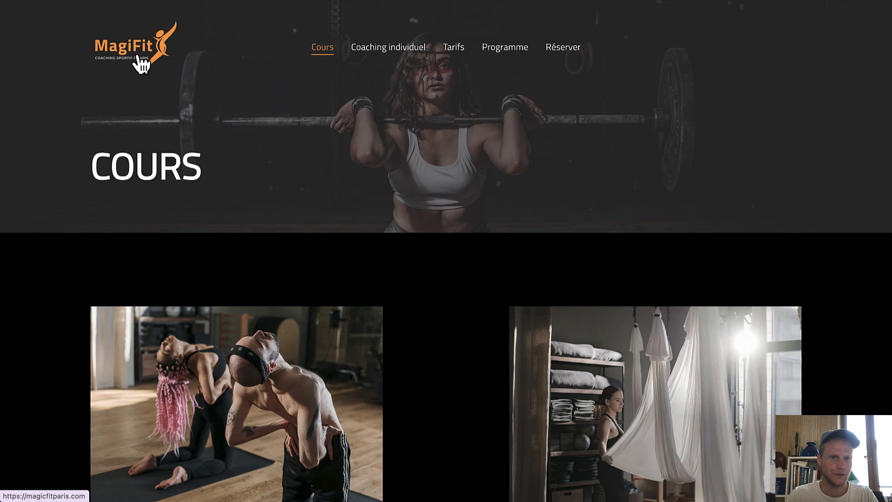
{"action": "left_click", "coordinate": [144, 55]}
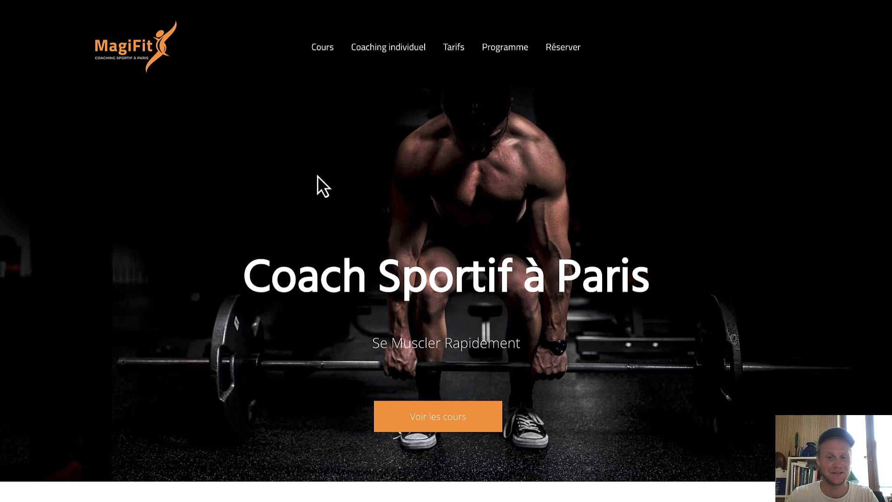
{"action": "scroll", "coordinate": [480, 185], "scroll_direction": "down", "scroll_amount": 10}
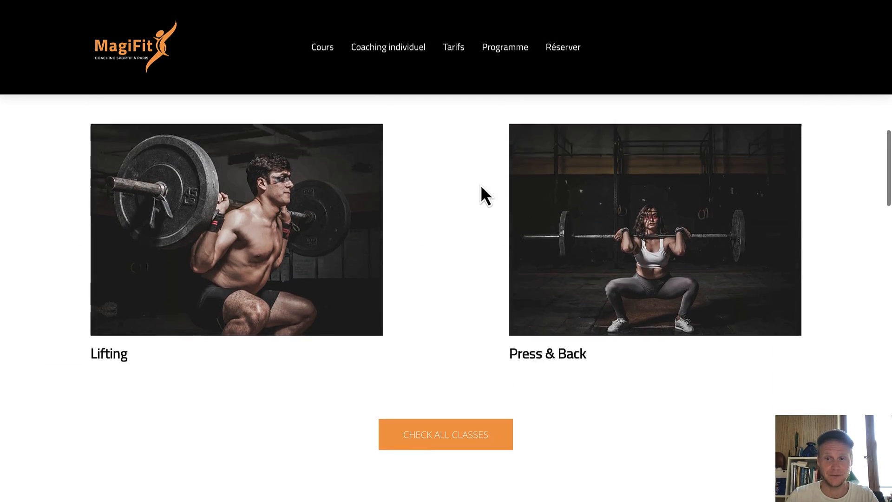
{"action": "scroll", "coordinate": [623, 145], "scroll_direction": "up", "scroll_amount": 3}
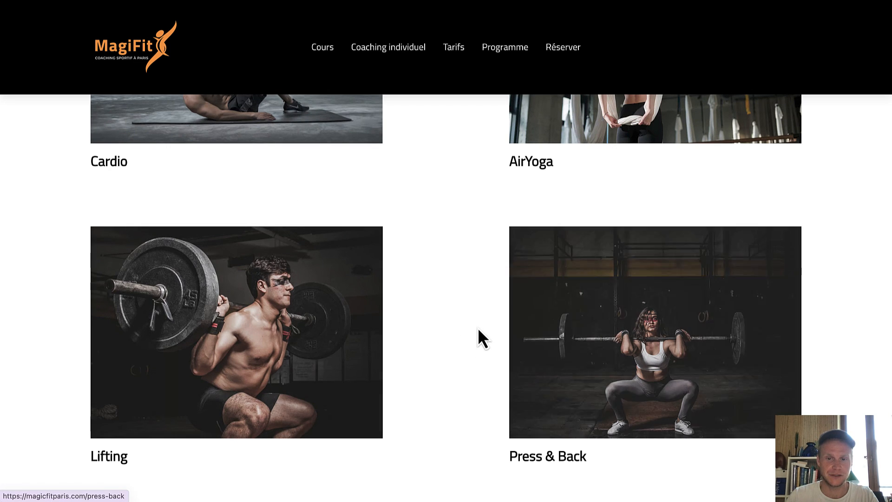
{"action": "scroll", "coordinate": [477, 327], "scroll_direction": "down", "scroll_amount": 6}
{"action": "scroll", "coordinate": [477, 327], "scroll_direction": "down", "scroll_amount": 5}
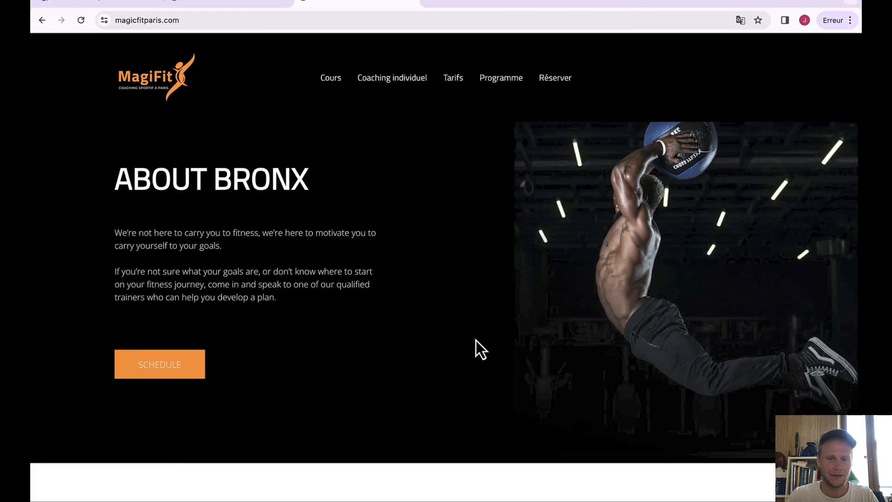
{"action": "scroll", "coordinate": [476, 344], "scroll_direction": "down", "scroll_amount": 5}
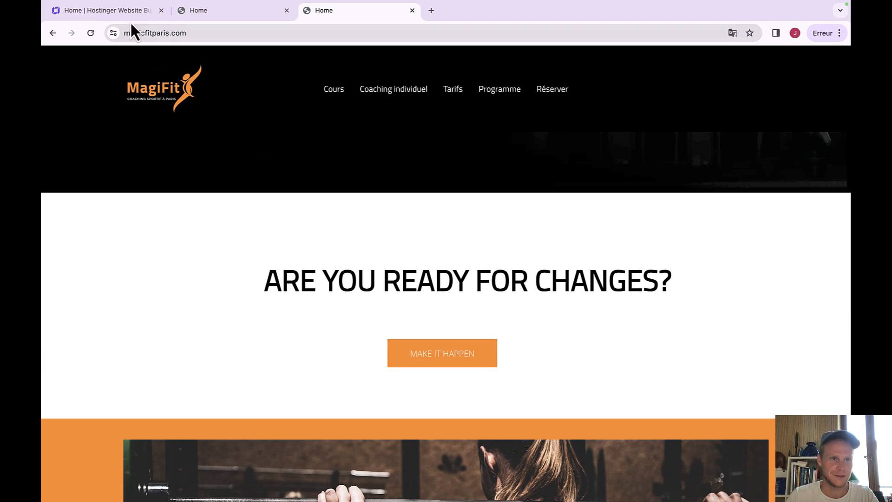
Back in the editor, delete the ARE YOU READY FOR CHANGES? section, confirming via undo and redo.
{"action": "left_click", "coordinate": [118, 13]}
{"action": "scroll", "coordinate": [371, 361], "scroll_direction": "down", "scroll_amount": 15}
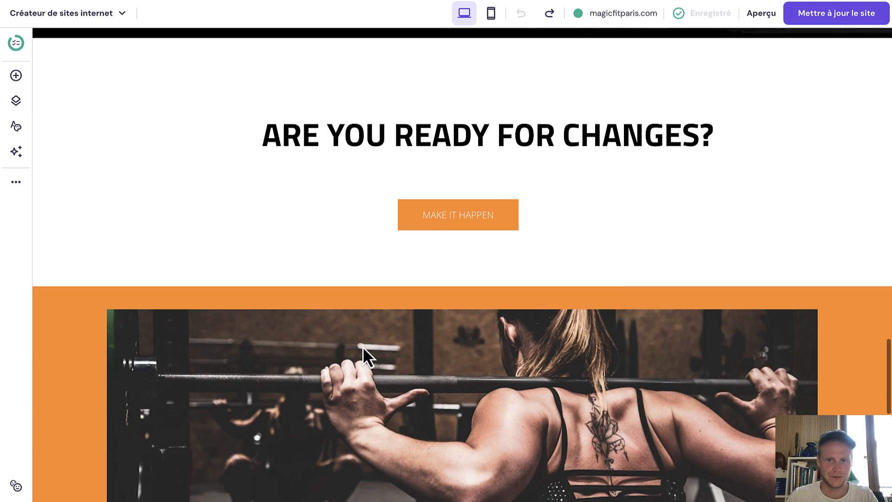
{"action": "scroll", "coordinate": [367, 358], "scroll_direction": "up", "scroll_amount": 4}
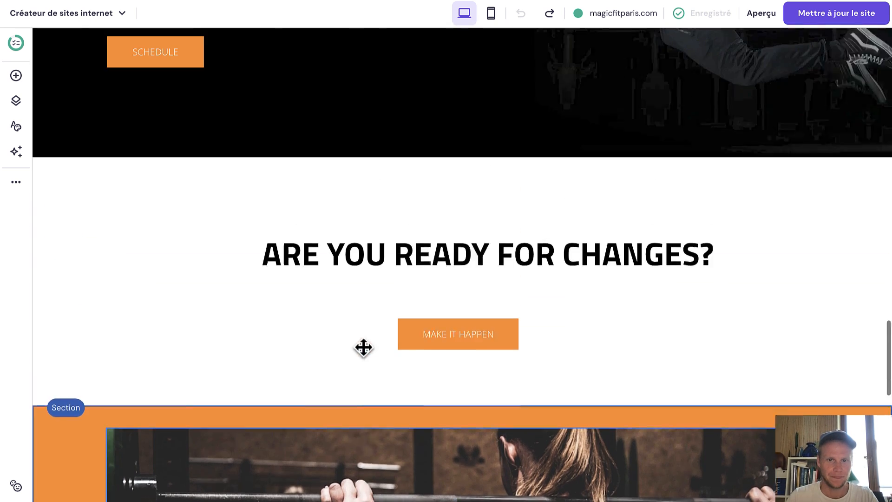
{"action": "left_click", "coordinate": [636, 231]}
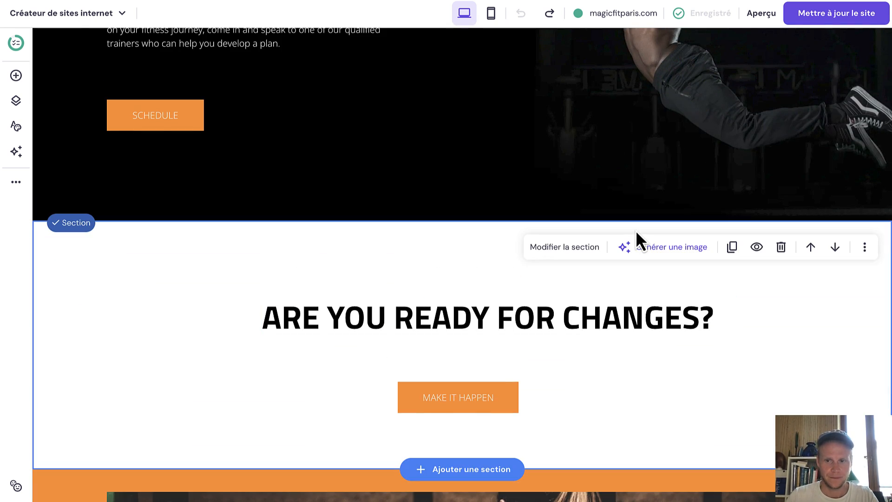
{"action": "left_click", "coordinate": [781, 248]}
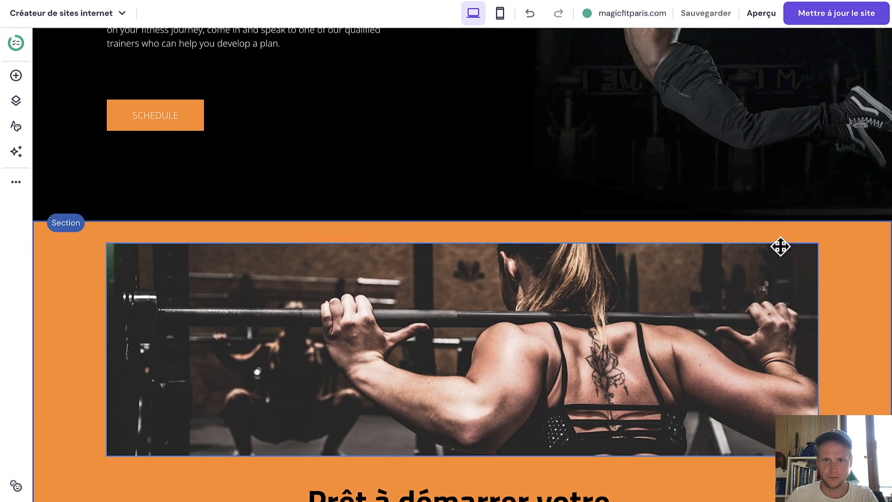
{"action": "left_click", "coordinate": [528, 17]}
{"action": "left_click", "coordinate": [553, 15]}
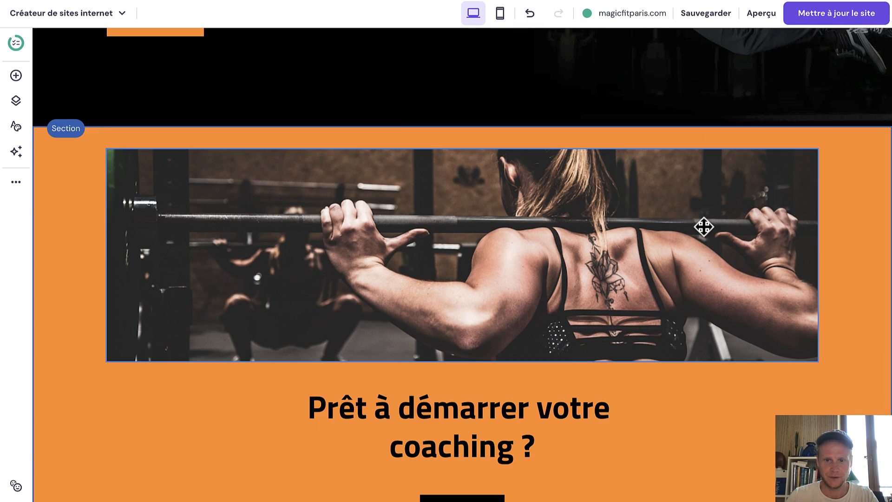
Scroll down the home page to check the section is gone.
{"action": "scroll", "coordinate": [594, 322], "scroll_direction": "down", "scroll_amount": 5}
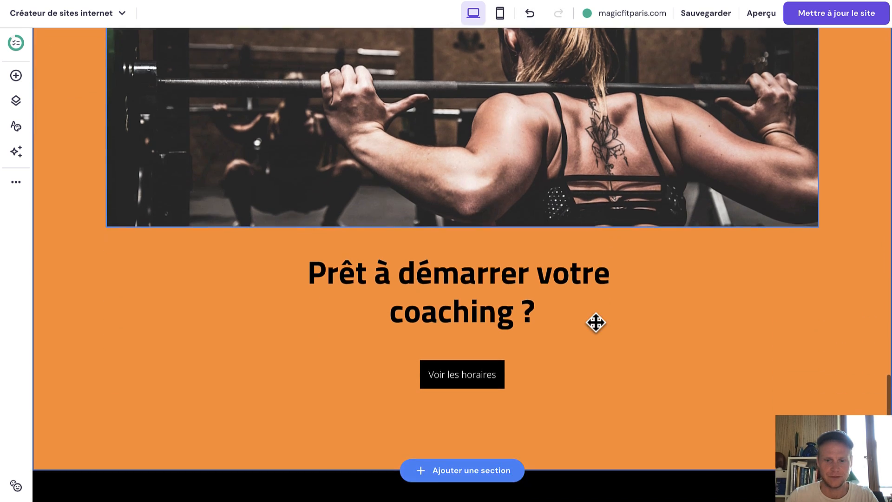
{"action": "scroll", "coordinate": [594, 321], "scroll_direction": "down", "scroll_amount": 1}
{"action": "scroll", "coordinate": [595, 321], "scroll_direction": "up", "scroll_amount": 8}
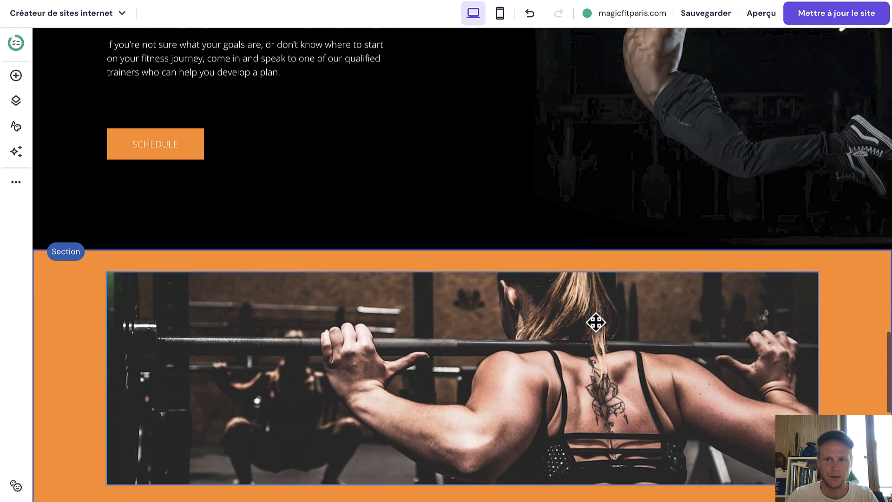
{"action": "scroll", "coordinate": [594, 321], "scroll_direction": "down", "scroll_amount": 4}
{"action": "scroll", "coordinate": [595, 321], "scroll_direction": "down", "scroll_amount": 1}
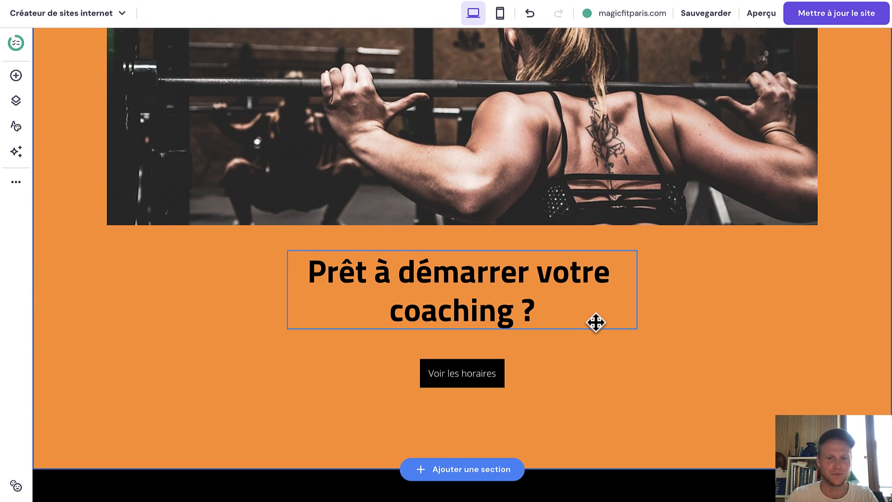
{"action": "scroll", "coordinate": [596, 322], "scroll_direction": "down", "scroll_amount": 1}
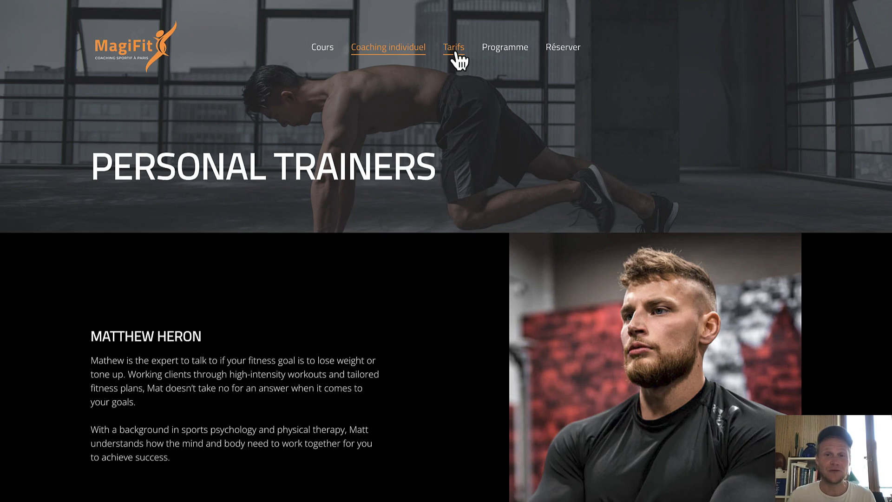
Review the live Tarifs page, then scroll through the Programme schedule page.
{"action": "left_click", "coordinate": [454, 51]}
{"action": "left_click", "coordinate": [506, 55]}
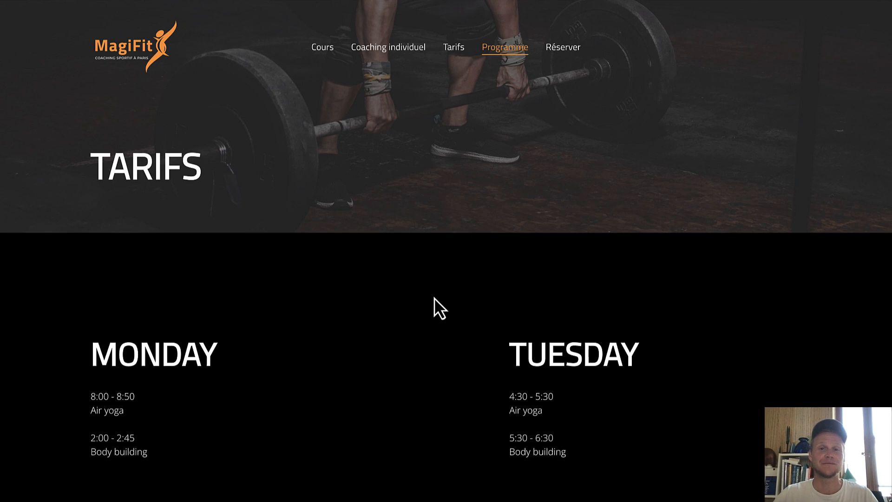
{"action": "scroll", "coordinate": [293, 347], "scroll_direction": "down", "scroll_amount": 3}
{"action": "scroll", "coordinate": [292, 346], "scroll_direction": "down", "scroll_amount": 5}
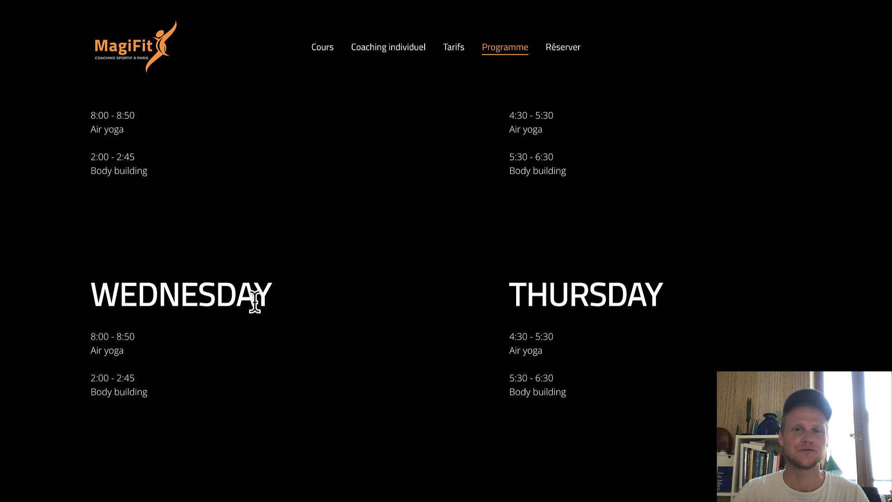
{"action": "scroll", "coordinate": [448, 358], "scroll_direction": "up", "scroll_amount": 8}
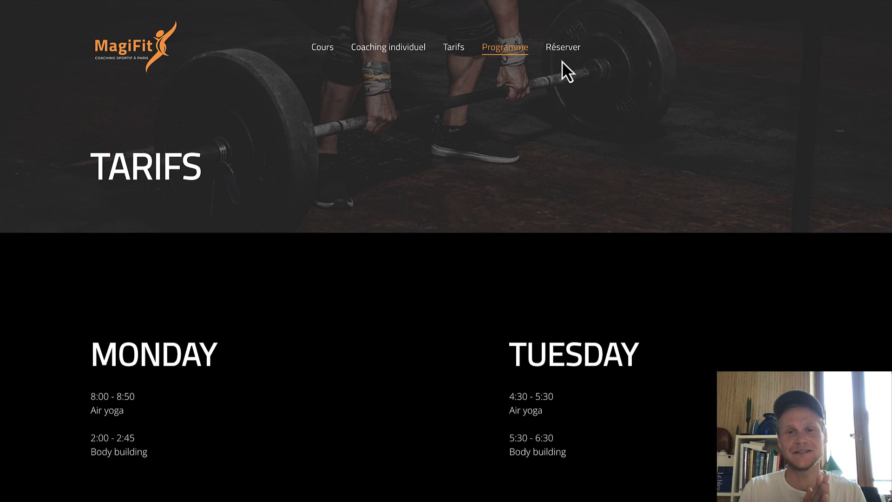
{"action": "scroll", "coordinate": [456, 324], "scroll_direction": "down", "scroll_amount": 10}
{"action": "scroll", "coordinate": [441, 260], "scroll_direction": "up", "scroll_amount": 3}
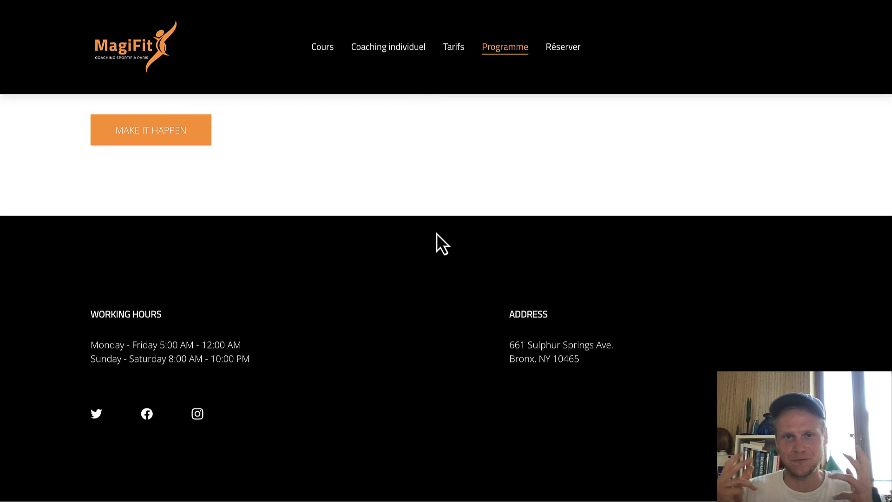
View the Coaching individuel and Cours pages, then scroll the live home page.
{"action": "left_click", "coordinate": [379, 53]}
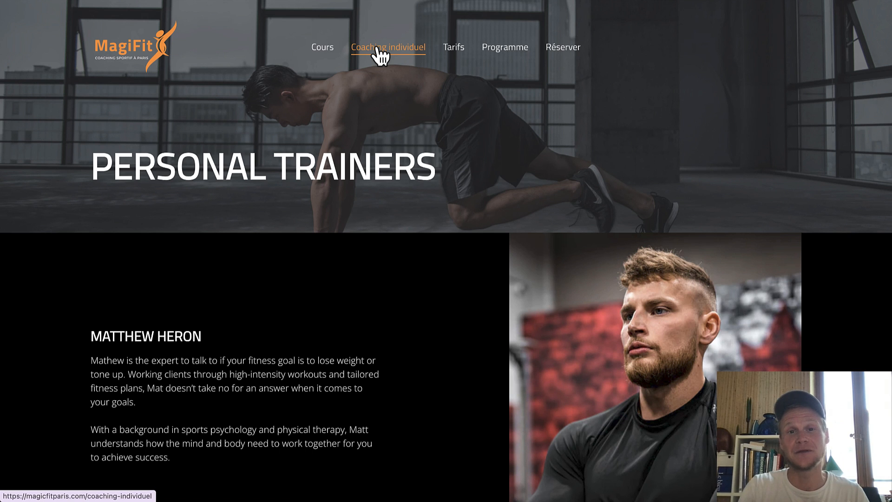
{"action": "left_click", "coordinate": [323, 52]}
{"action": "left_click", "coordinate": [139, 65]}
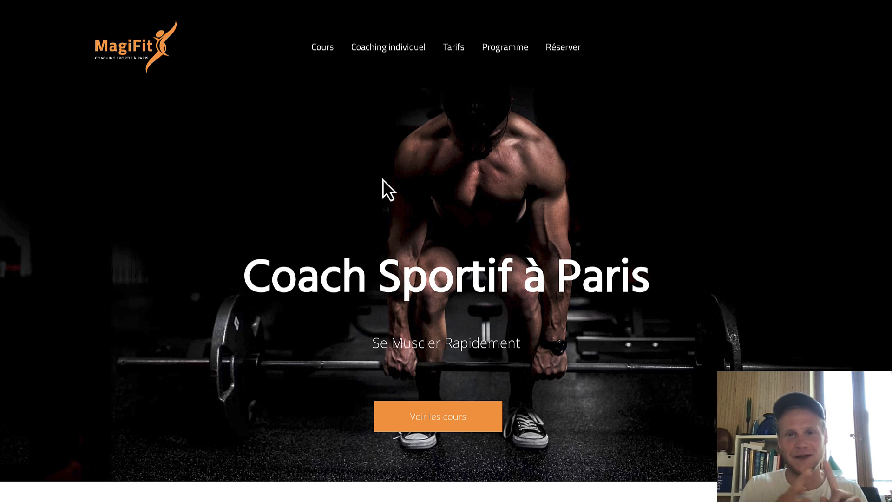
{"action": "scroll", "coordinate": [481, 187], "scroll_direction": "down", "scroll_amount": 10}
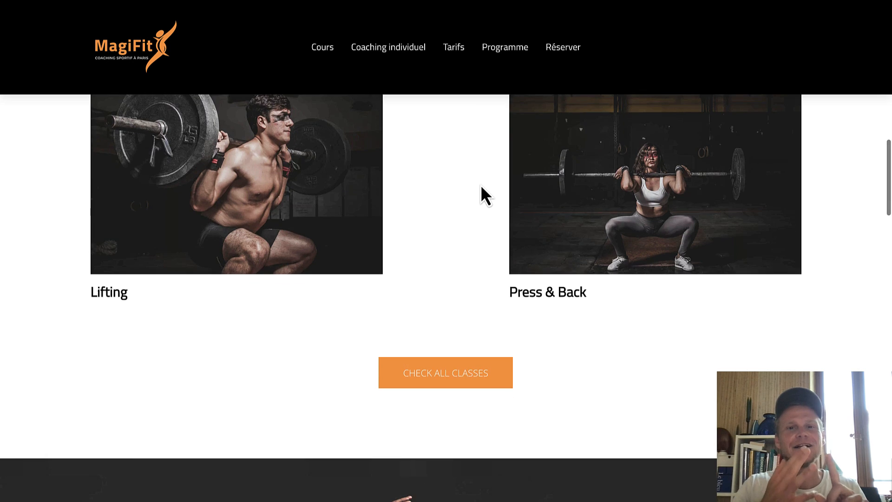
{"action": "scroll", "coordinate": [481, 186], "scroll_direction": "up", "scroll_amount": 3}
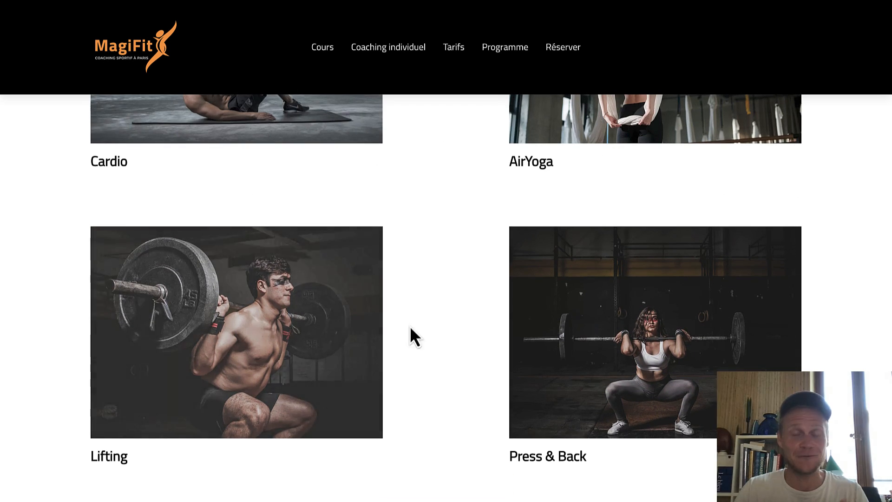
{"action": "scroll", "coordinate": [477, 327], "scroll_direction": "down", "scroll_amount": 10}
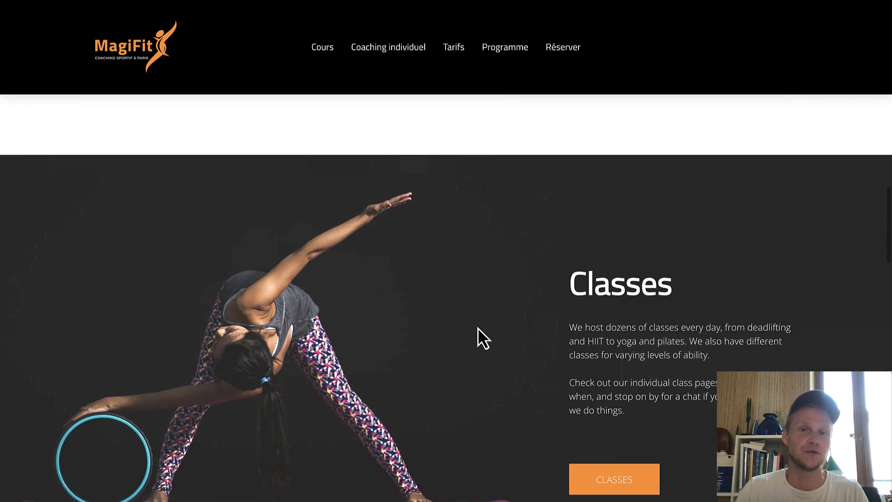
{"action": "scroll", "coordinate": [477, 327], "scroll_direction": "down", "scroll_amount": 2}
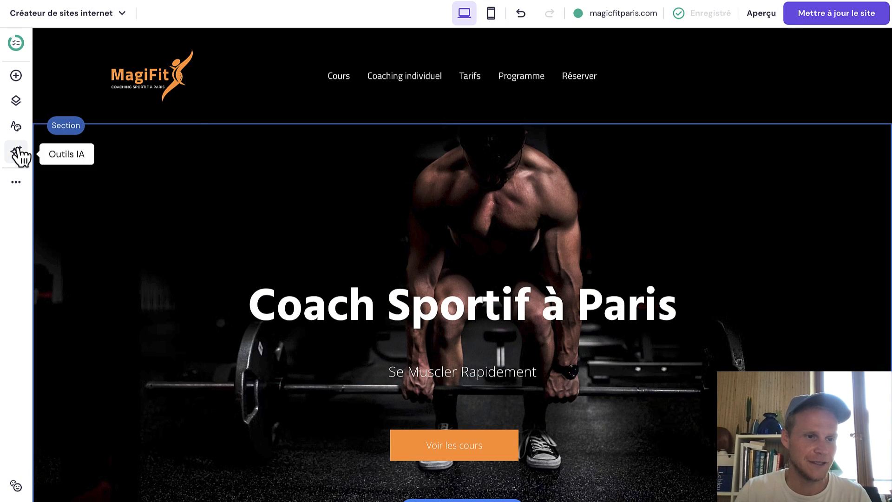
{"action": "left_click", "coordinate": [17, 152]}
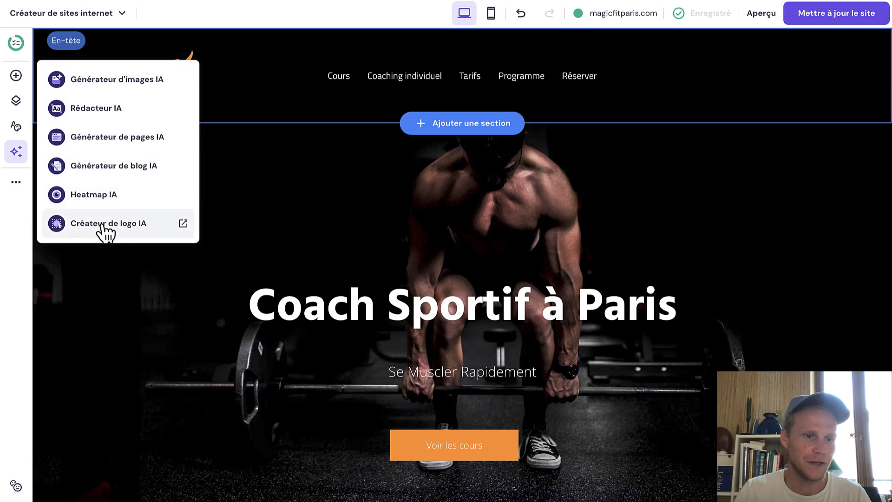
{"action": "left_click", "coordinate": [21, 183]}
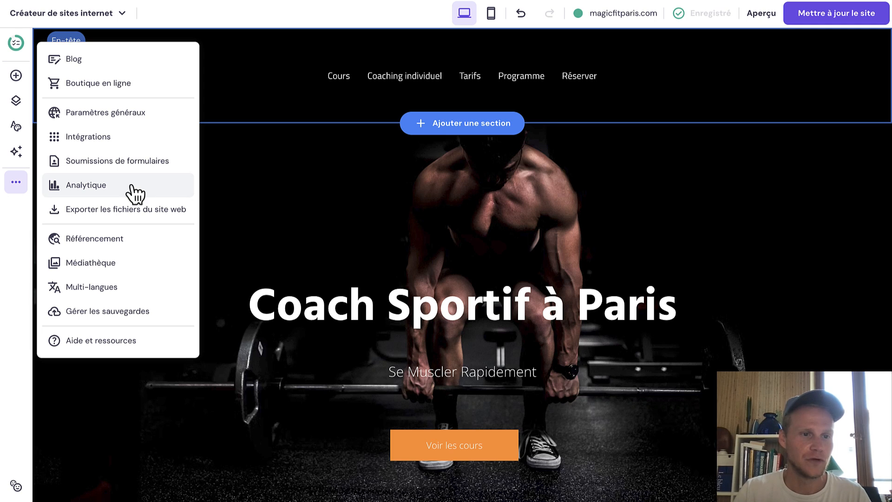
{"action": "left_click", "coordinate": [117, 239]}
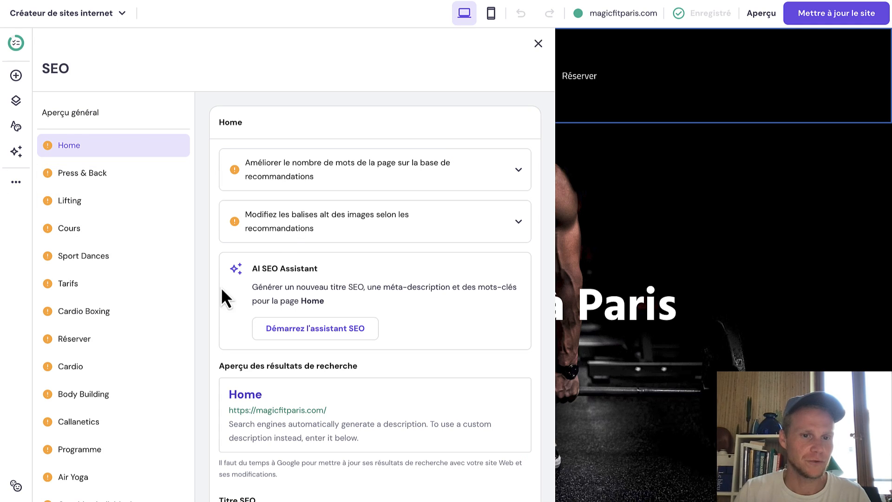
{"action": "left_click", "coordinate": [16, 187]}
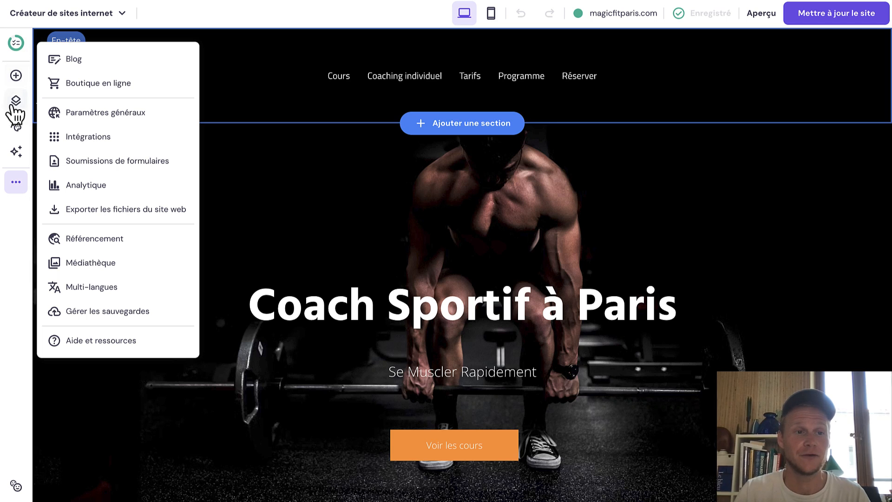
{"action": "left_click", "coordinate": [276, 170]}
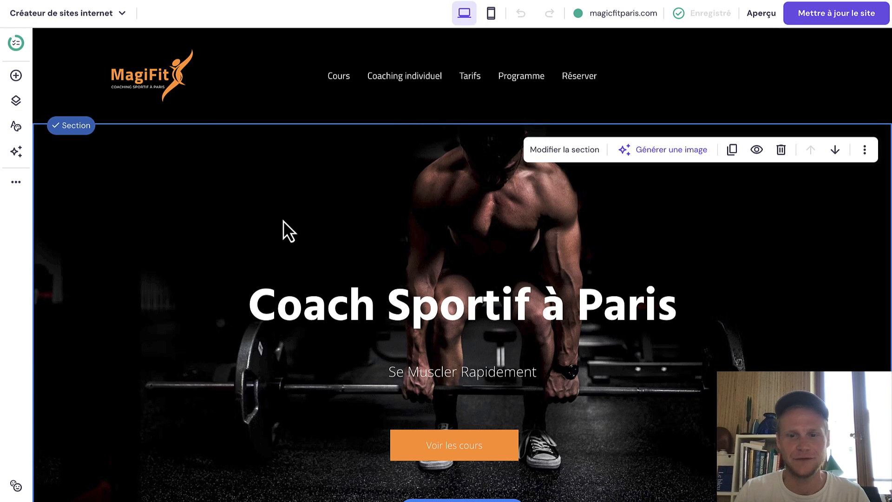